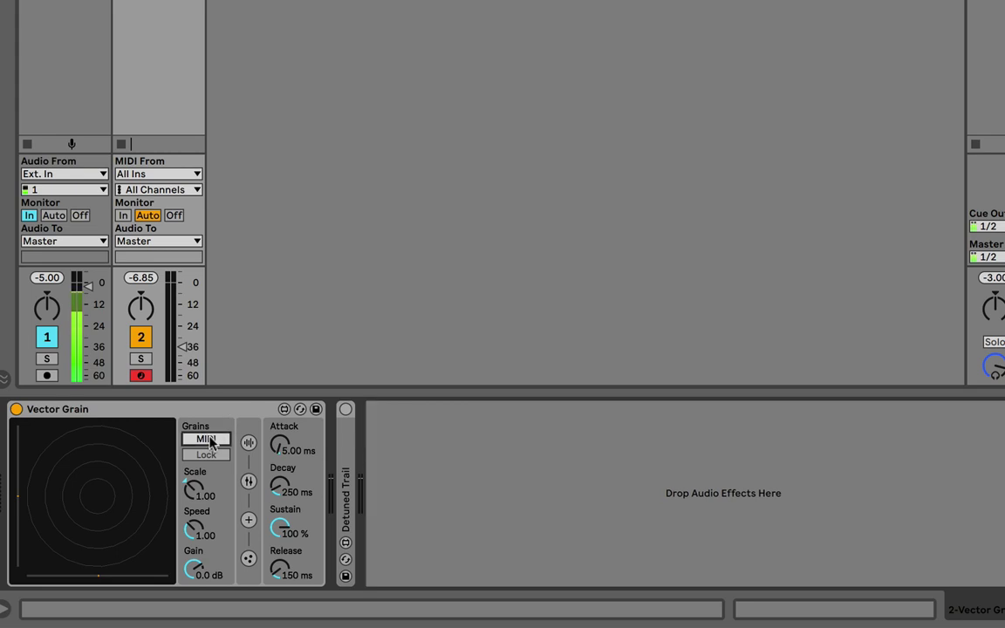
- Switch Vector Grain's Grains from MIDI to 5, reduce it to 1, and raise it stepwise to 3
left_click(206, 438)
left_click_drag(205, 430, 206, 391)
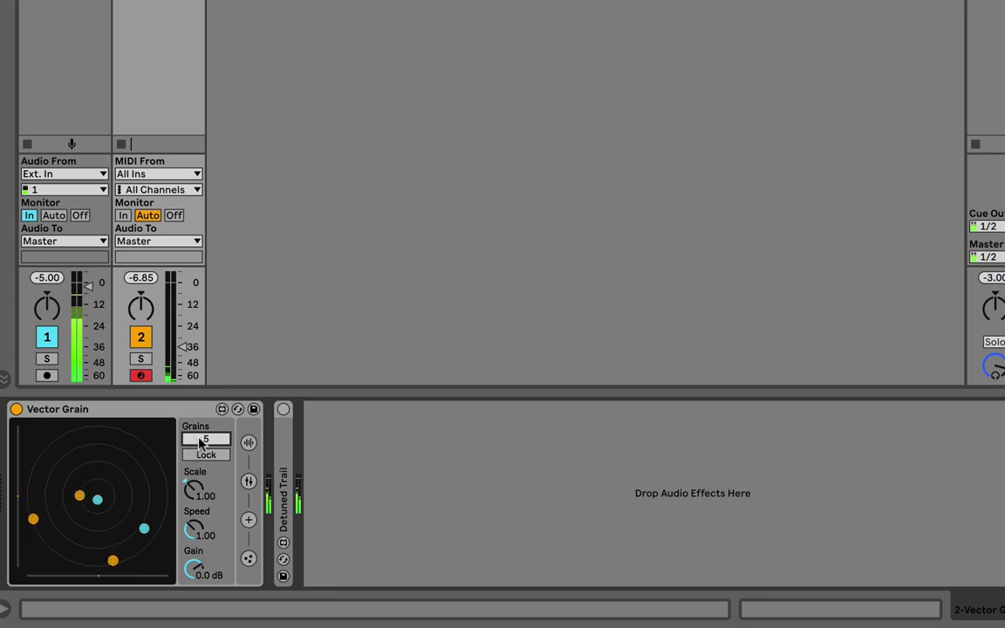
scroll(198, 442, "down", 1)
scroll(199, 442, "down", 1)
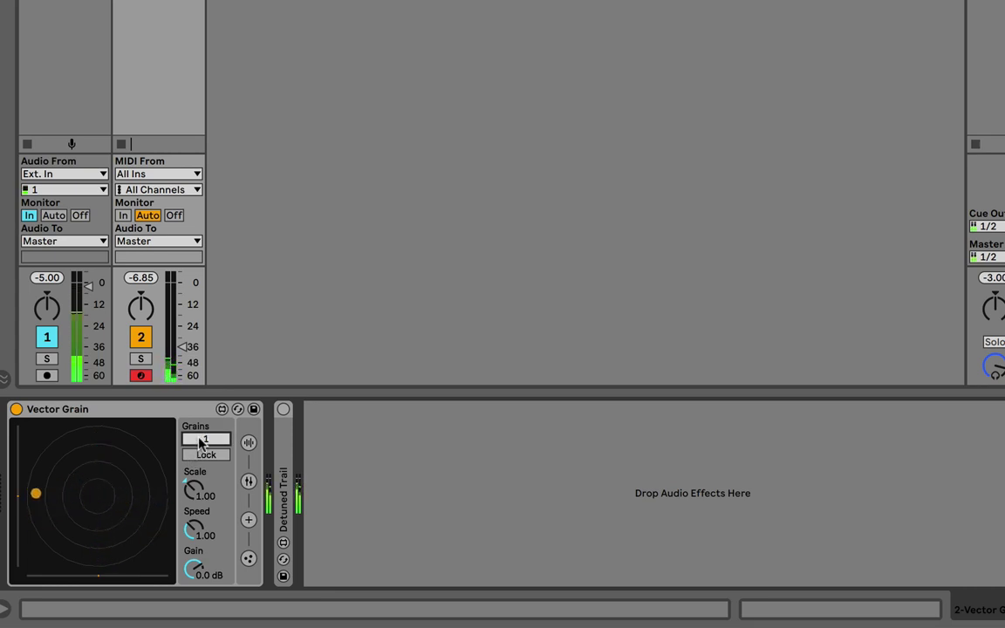
scroll(199, 442, "up", 1)
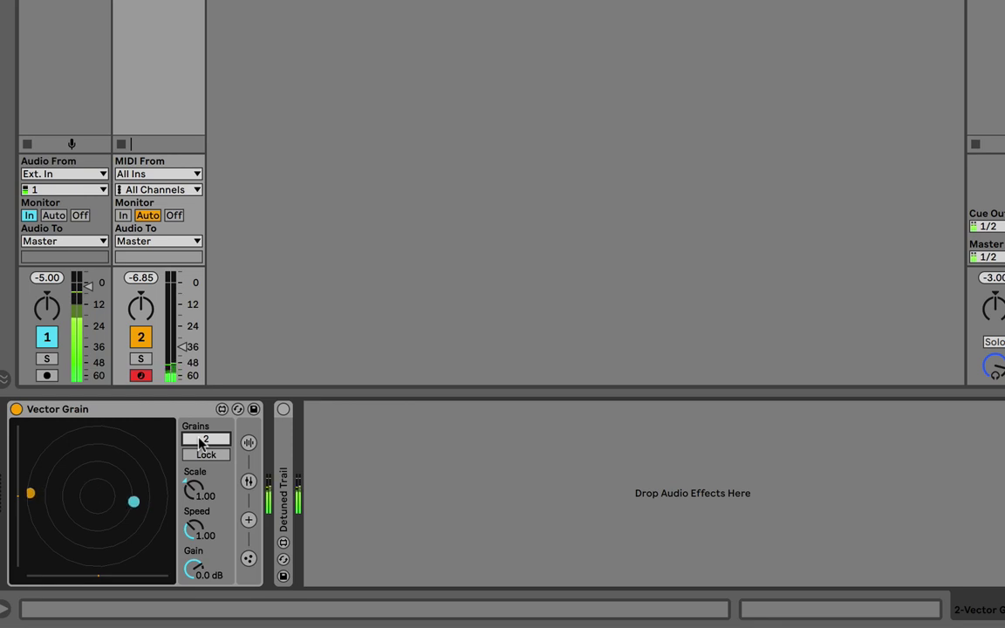
scroll(199, 442, "up", 1)
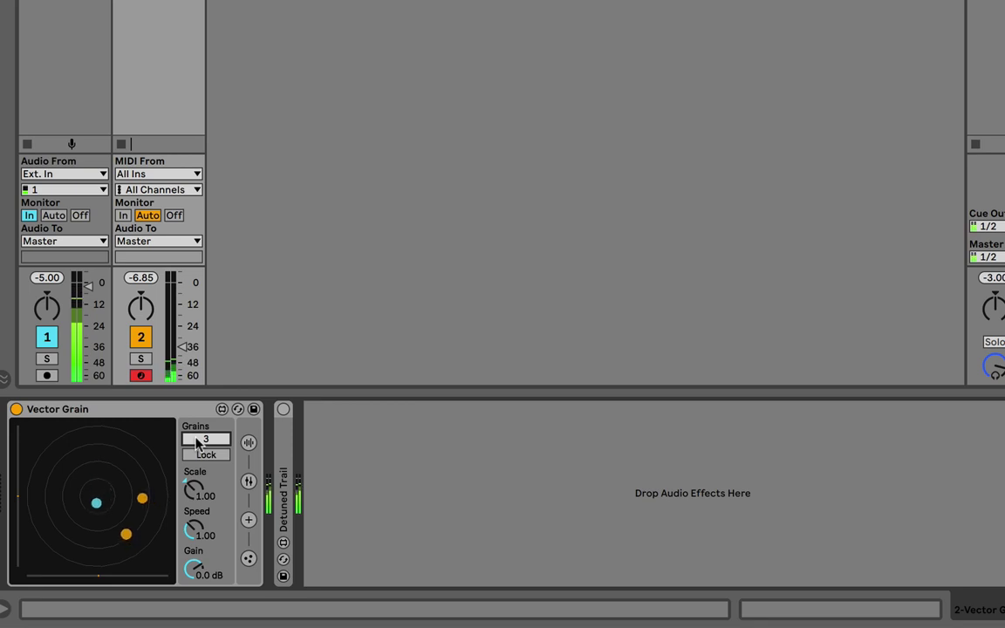
left_click(127, 407)
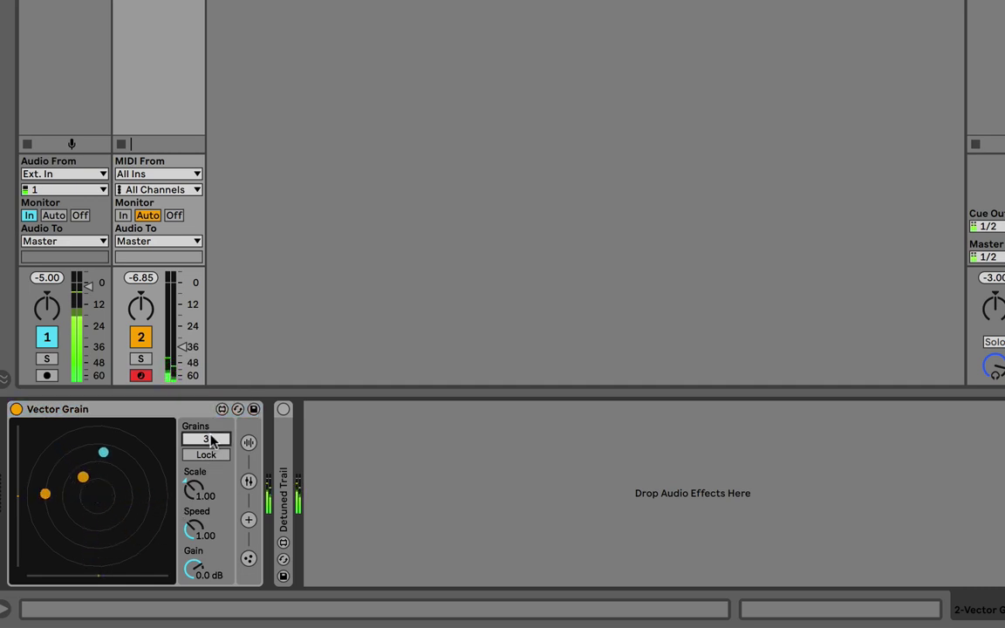
- Reduce Vector Grain's Grains to 1, and raise it gradually through 3, 5 and 8 up to 13
left_click_drag(210, 440, 210, 450)
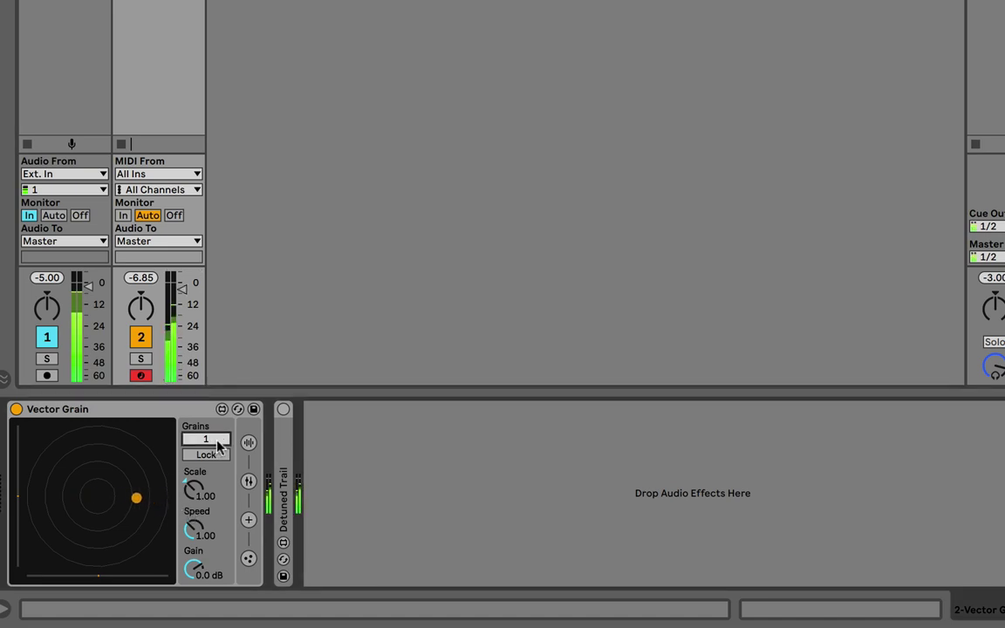
scroll(218, 446, "up", 2)
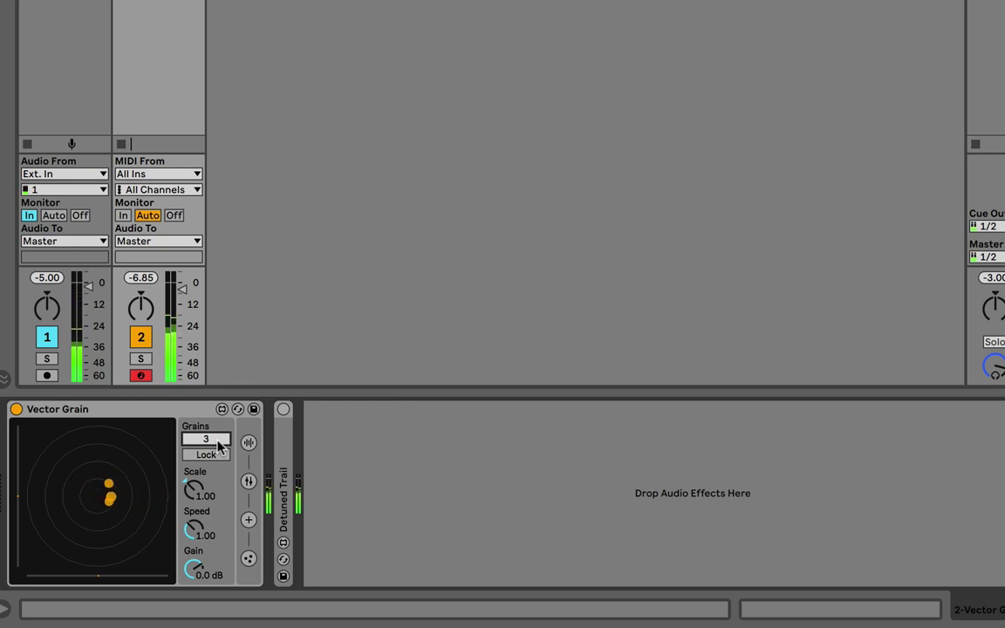
scroll(219, 446, "up", 1)
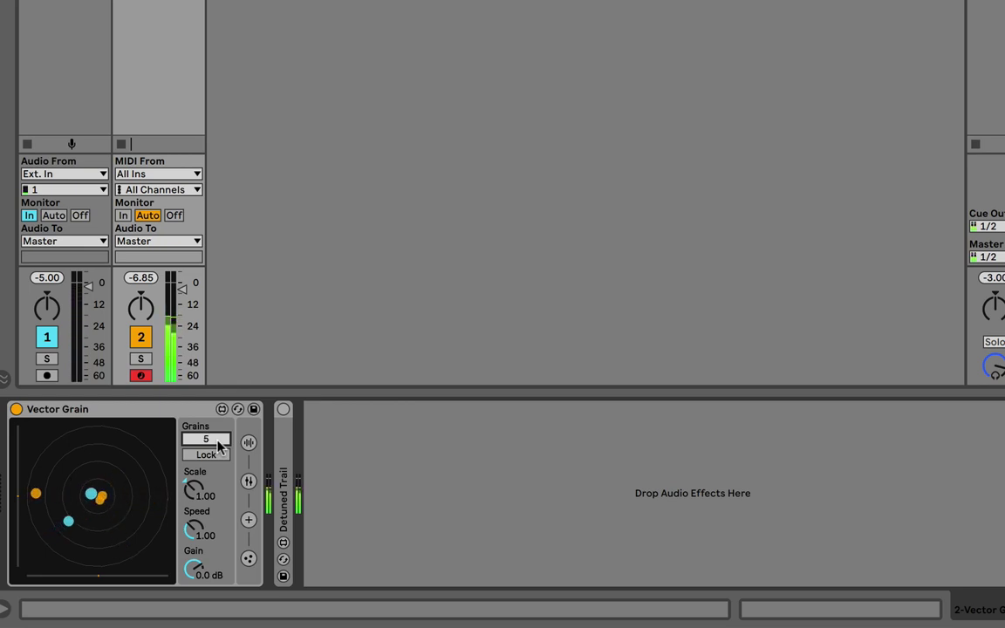
scroll(219, 446, "up", 3)
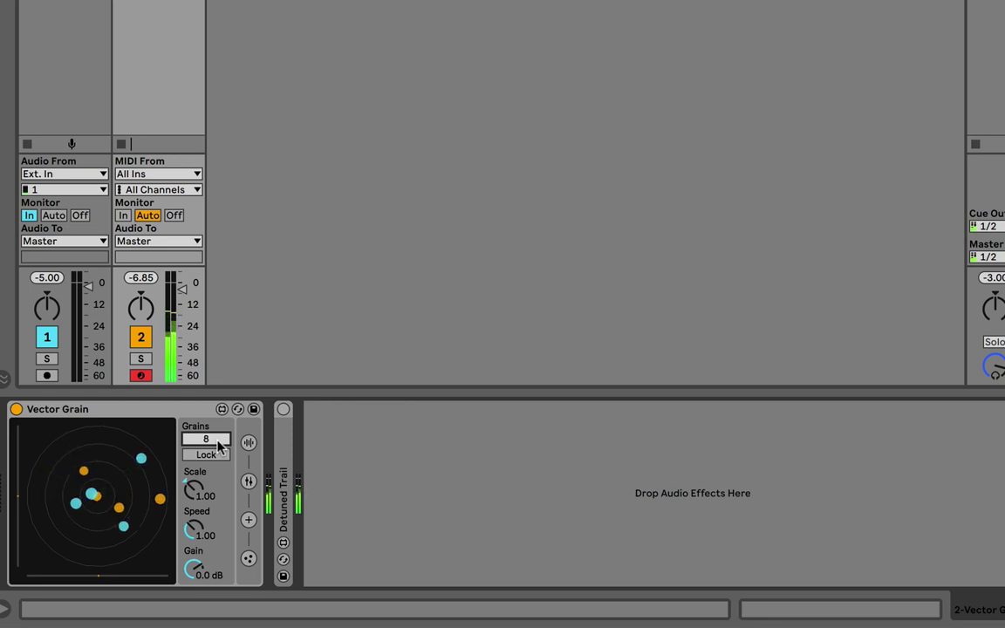
scroll(219, 446, "up", 5)
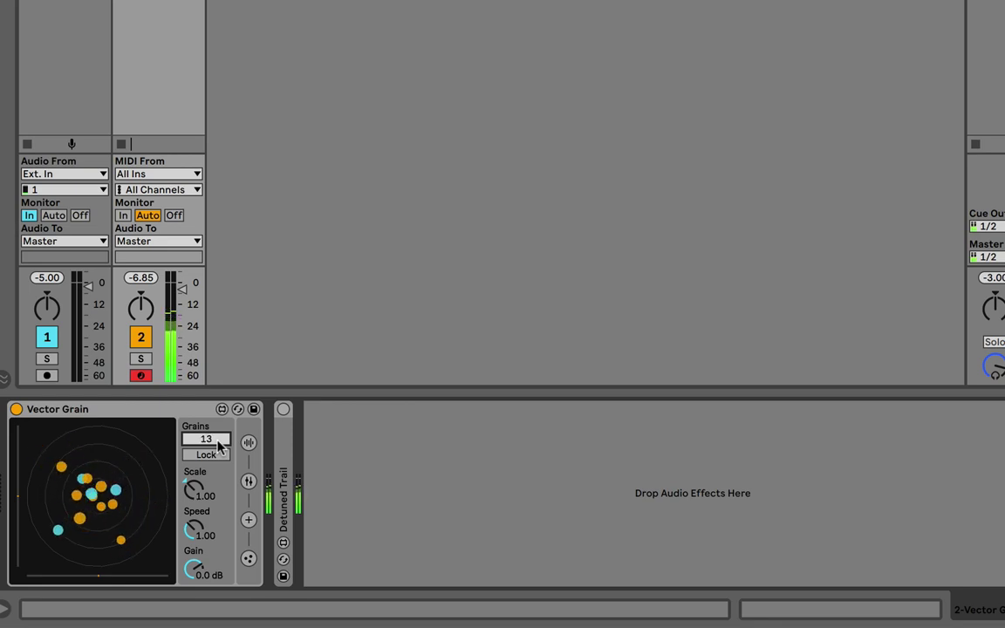
- Lower Vector Grain's Grains back through 8 and 1 to MIDI, and raise it to 4
scroll(219, 445, "down", 5)
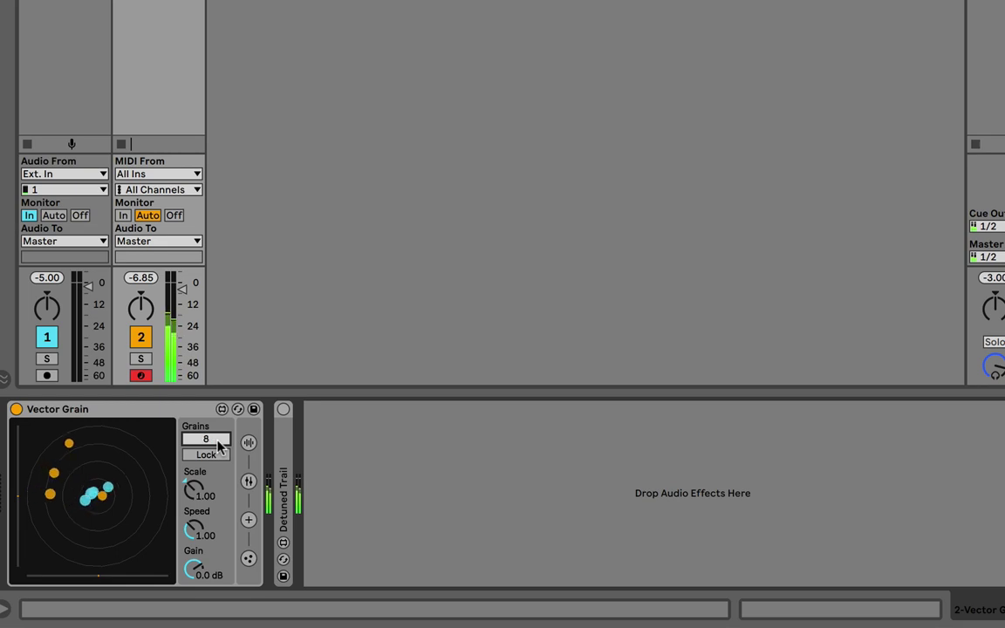
scroll(219, 446, "down", 3)
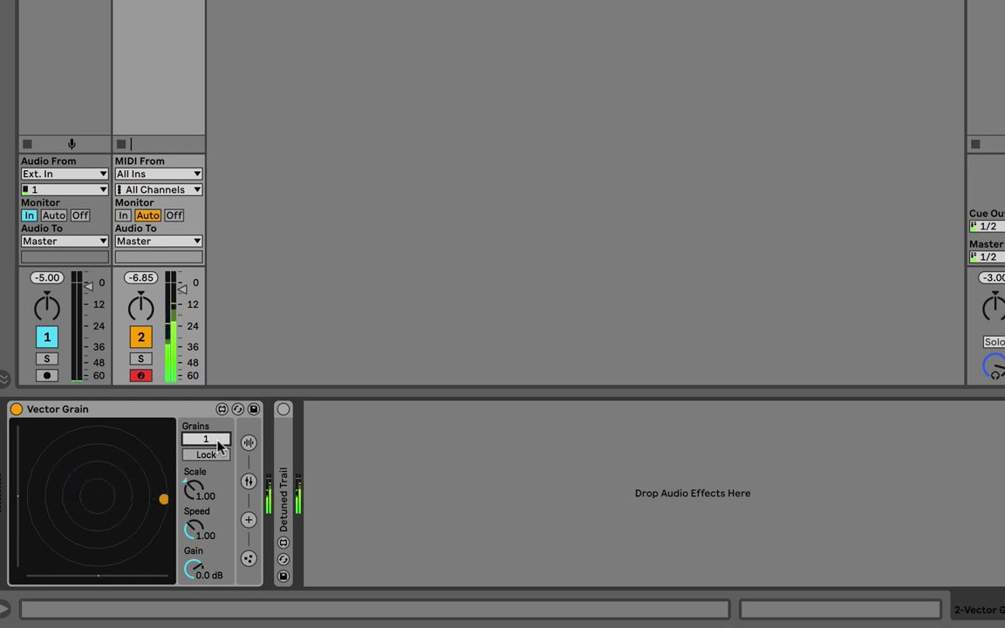
scroll(219, 446, "down", 1)
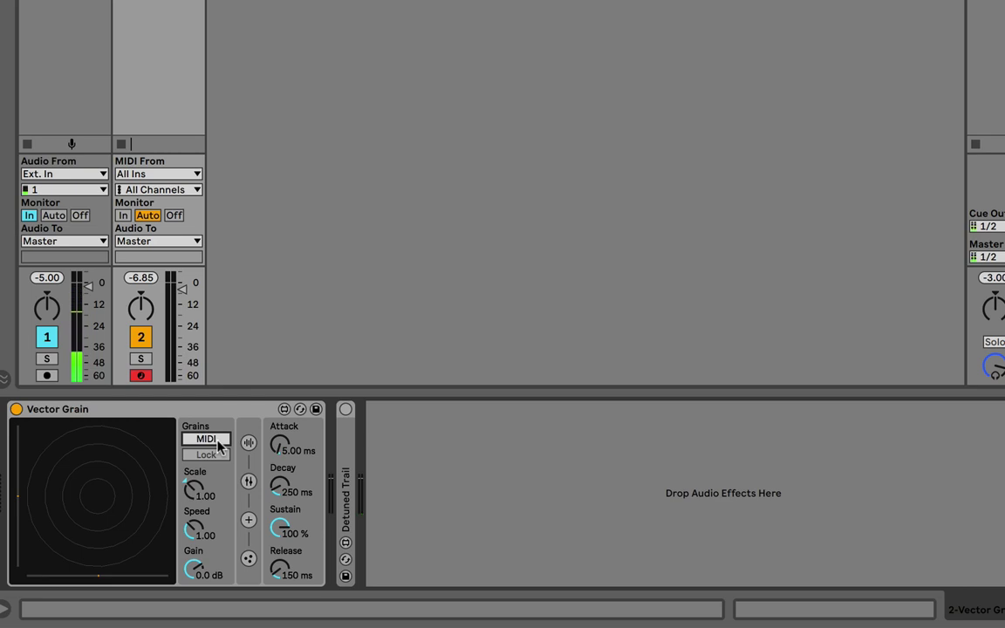
scroll(218, 443, "up", 4)
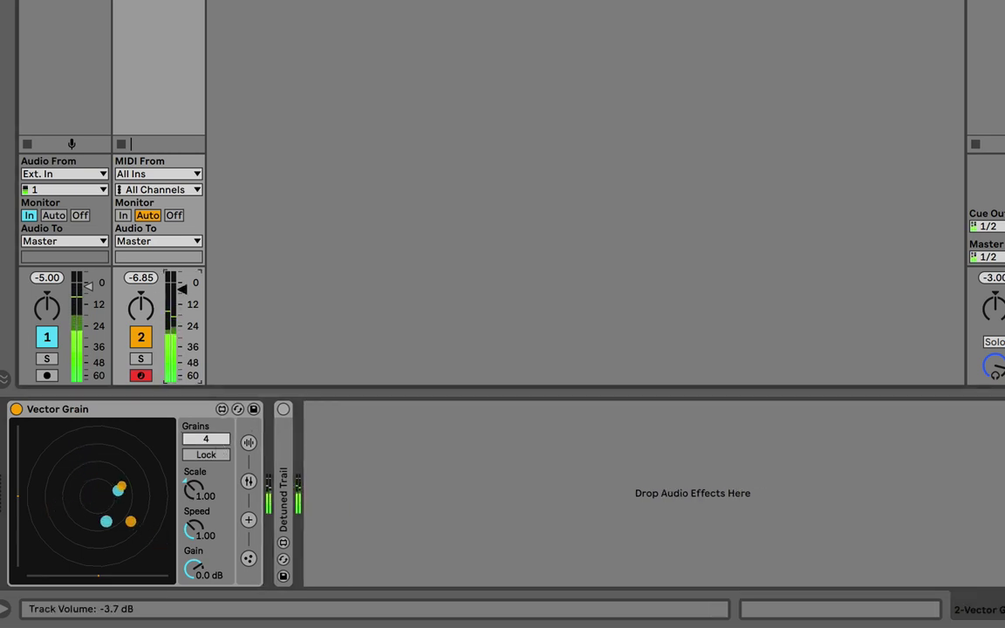
- Turn down track 2's volume, and unfold and activate the Detuned Trail effect, nudging its voices in the display
left_click_drag(181, 289, 182, 326)
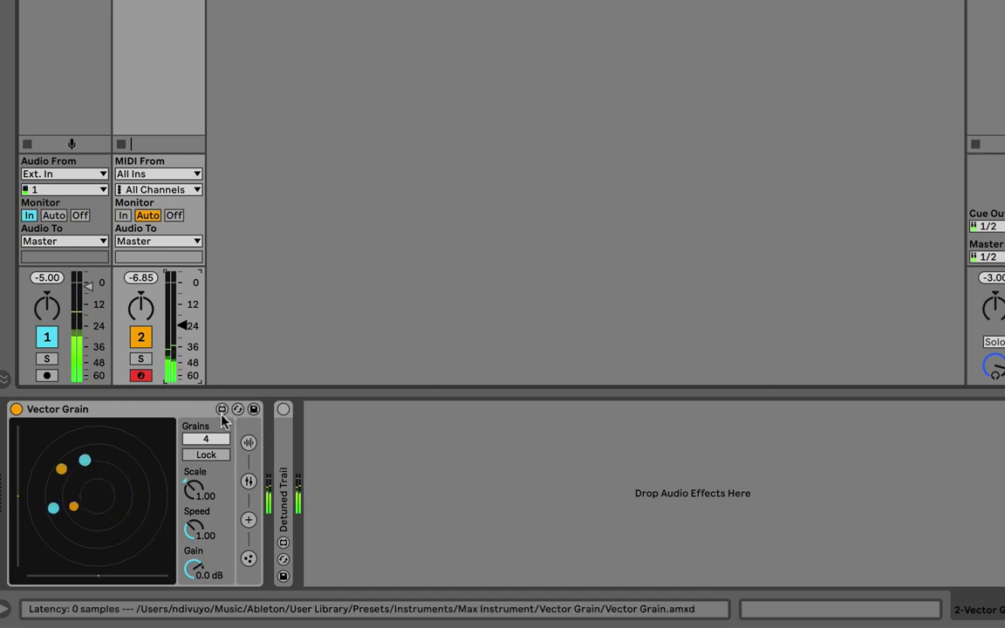
double_click(284, 449)
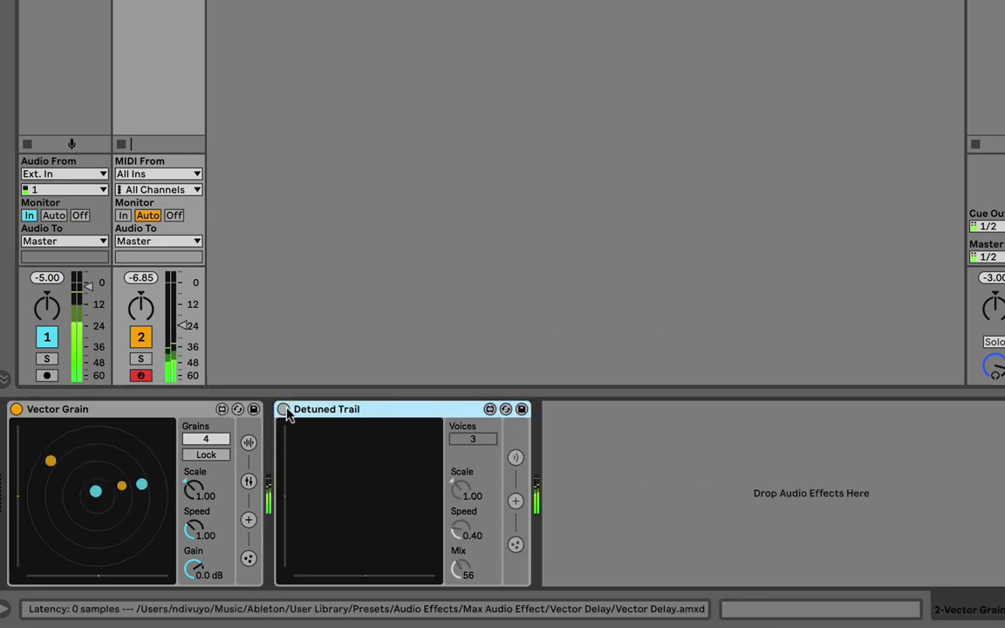
left_click(284, 409)
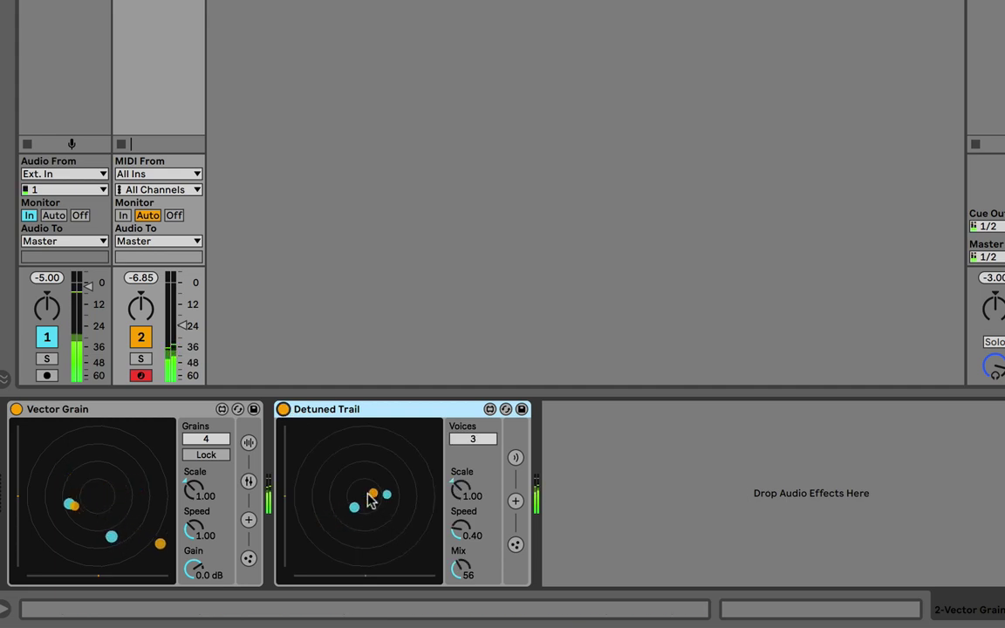
left_click_drag(369, 499, 377, 470)
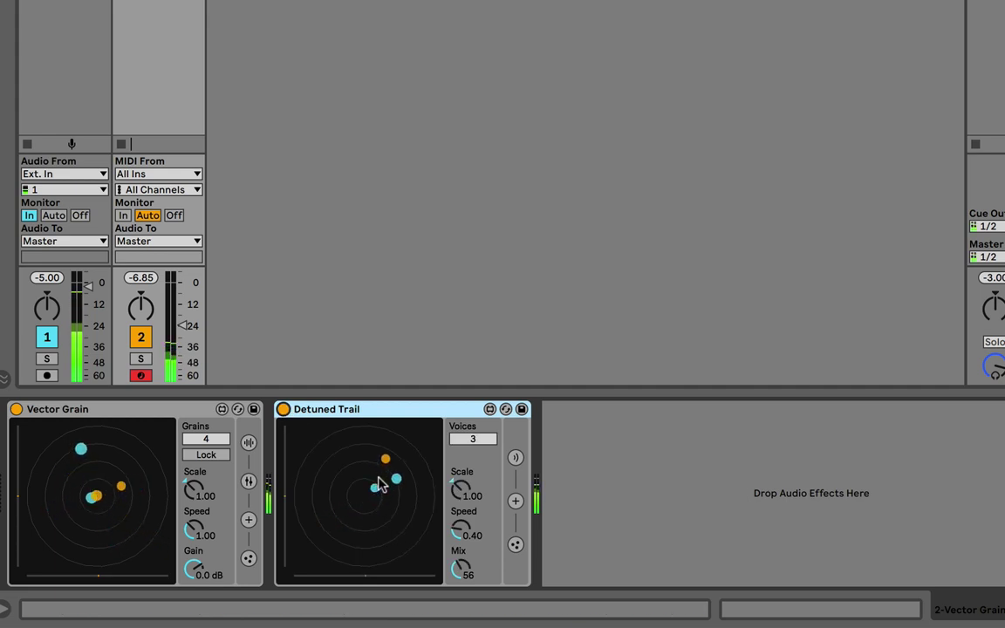
- Raise track 2's volume and set Vector Grain's Grains to 1
left_click_drag(181, 325, 181, 299)
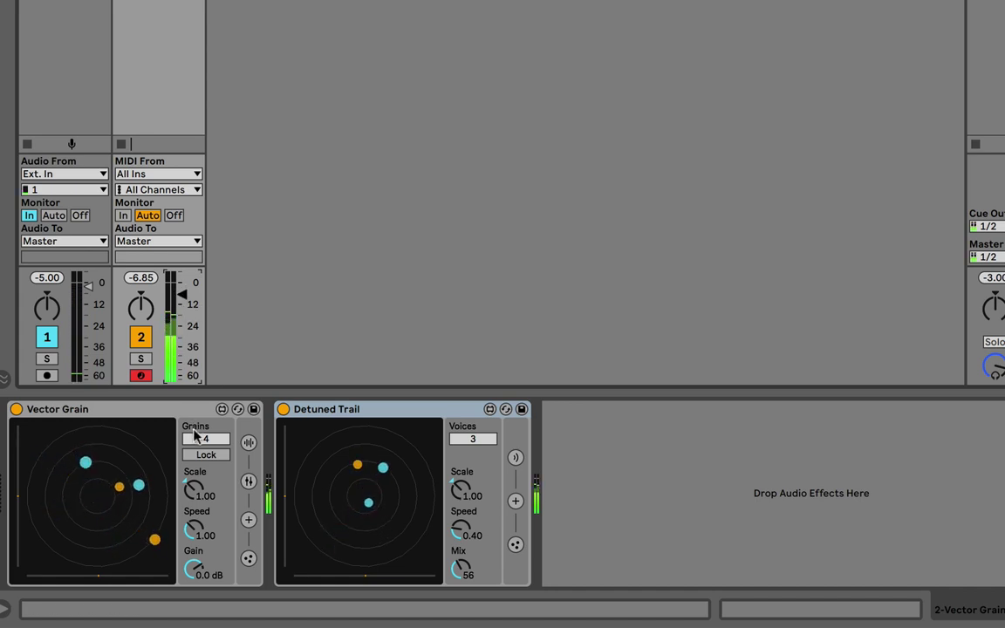
left_click_drag(195, 436, 196, 445)
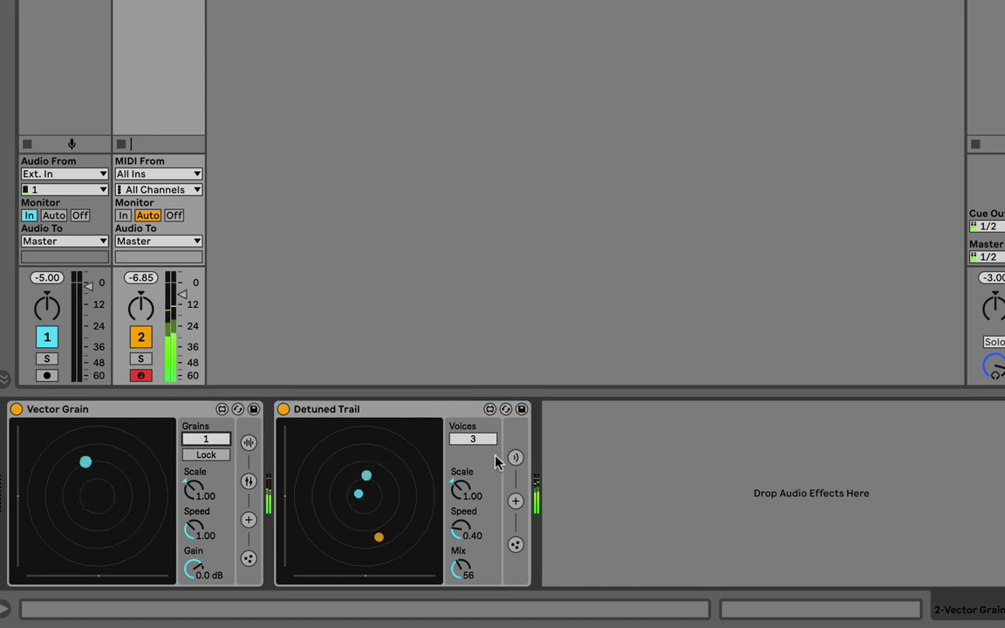
- Set Detuned Trail's Voices to 1, raise it through 4 to 5, and return it to 3, keeping Vector Grain at 1 grain
left_click_drag(485, 443, 486, 443)
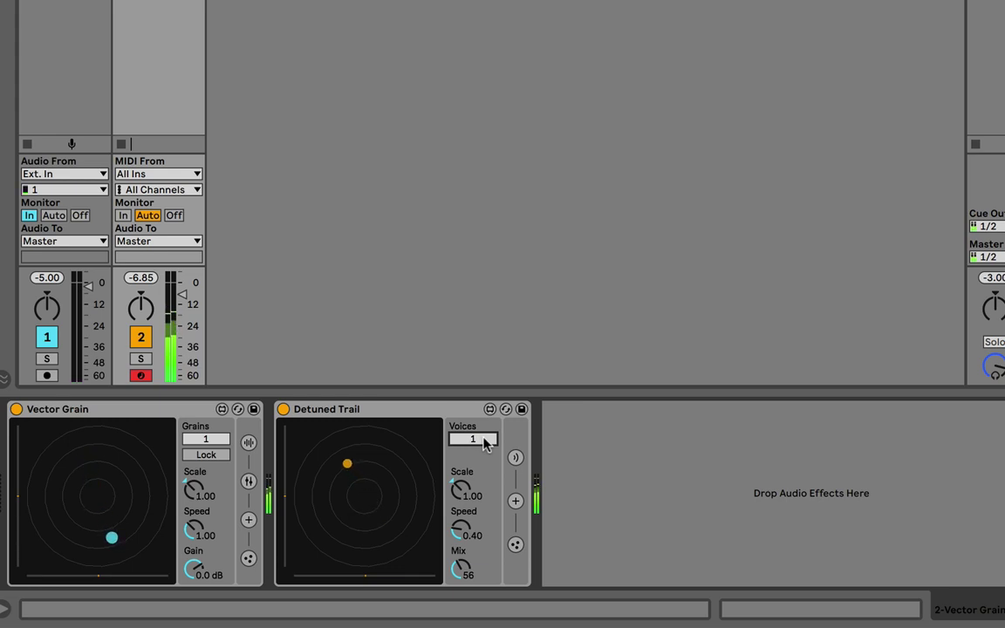
left_click_drag(486, 441, 485, 440)
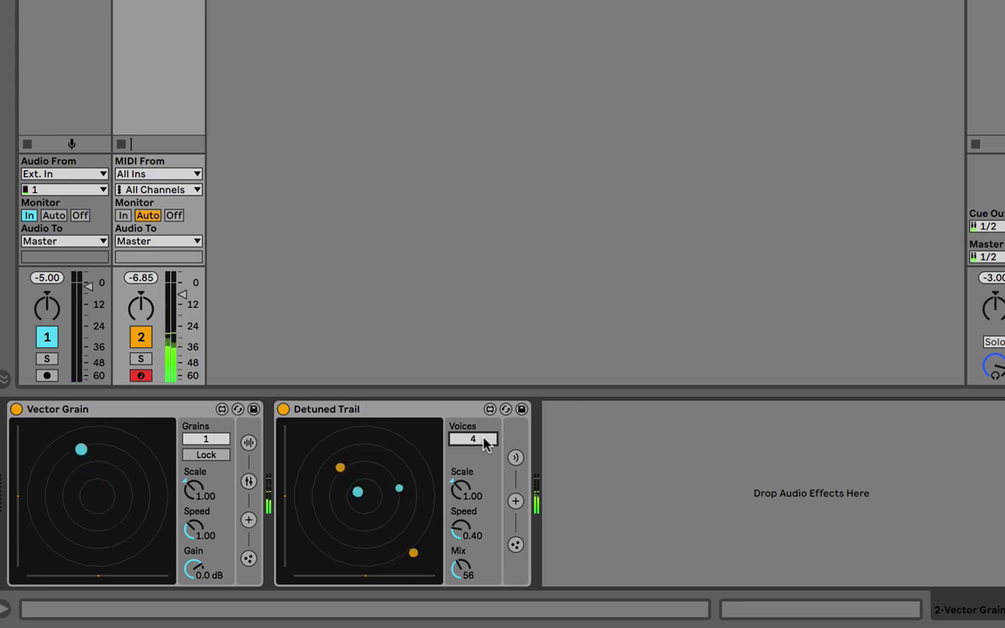
left_click_drag(200, 439, 200, 438)
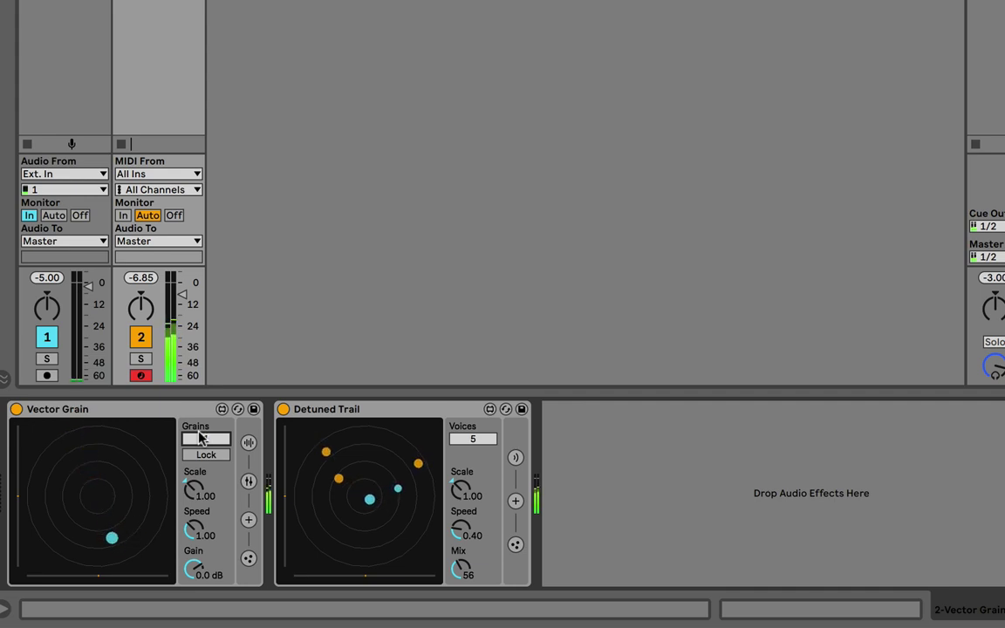
left_click_drag(469, 443, 472, 444)
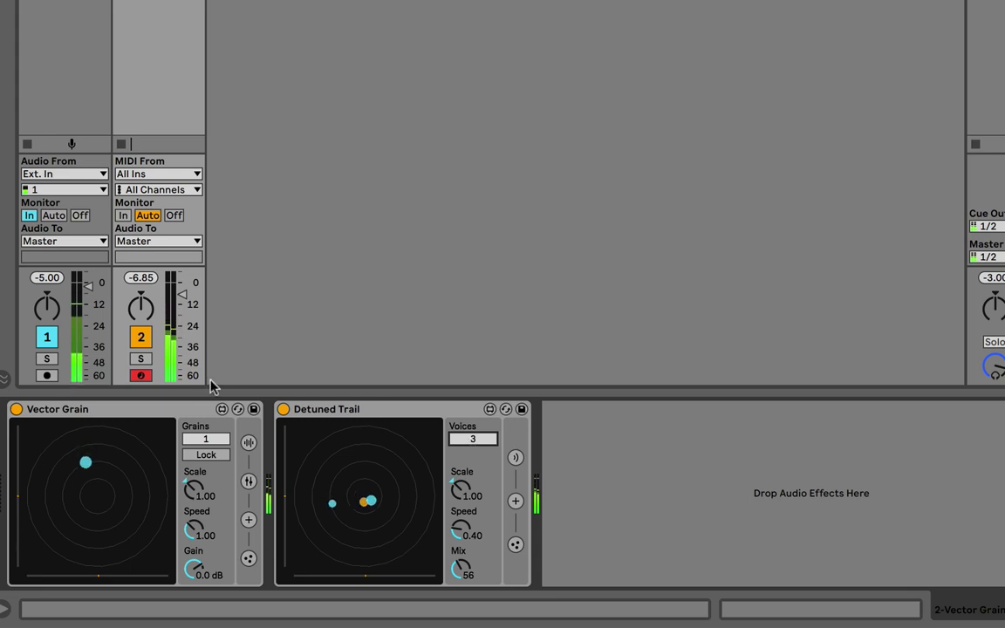
- Fold and deactivate the Detuned Trail effect, and turn down track 2's volume
double_click(325, 409)
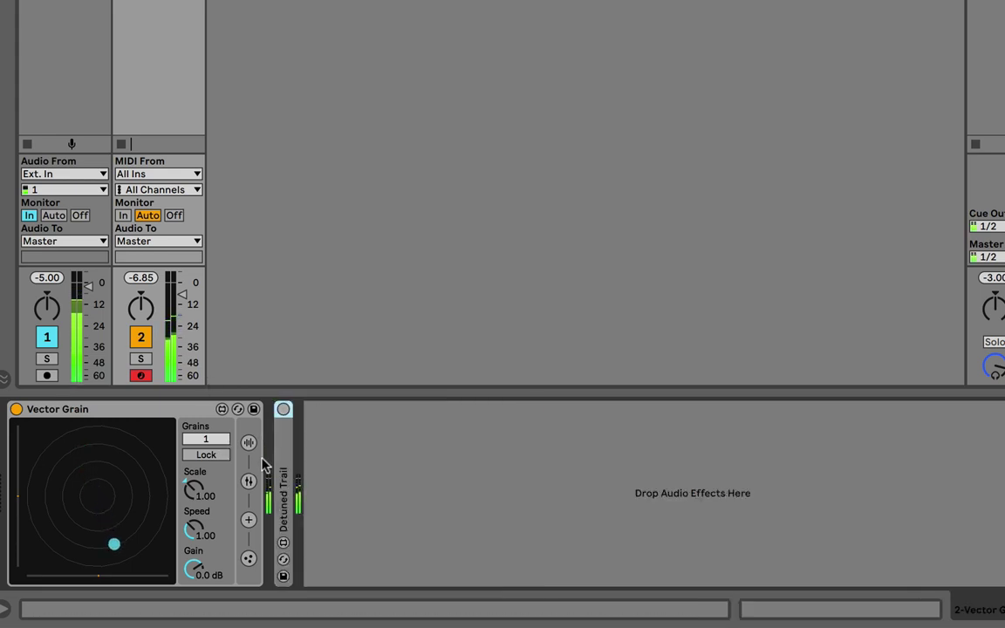
left_click_drag(182, 295, 182, 346)
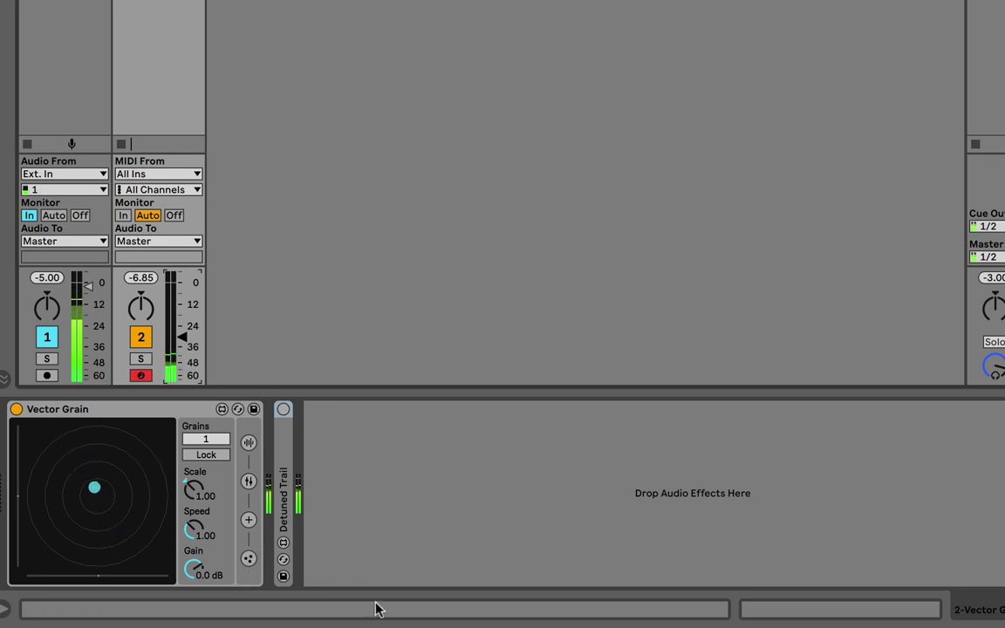
- Unfold and reactivate Detuned Trail, and view the particle and emitter settings of Vector Grain and Detuned Trail
double_click(281, 462)
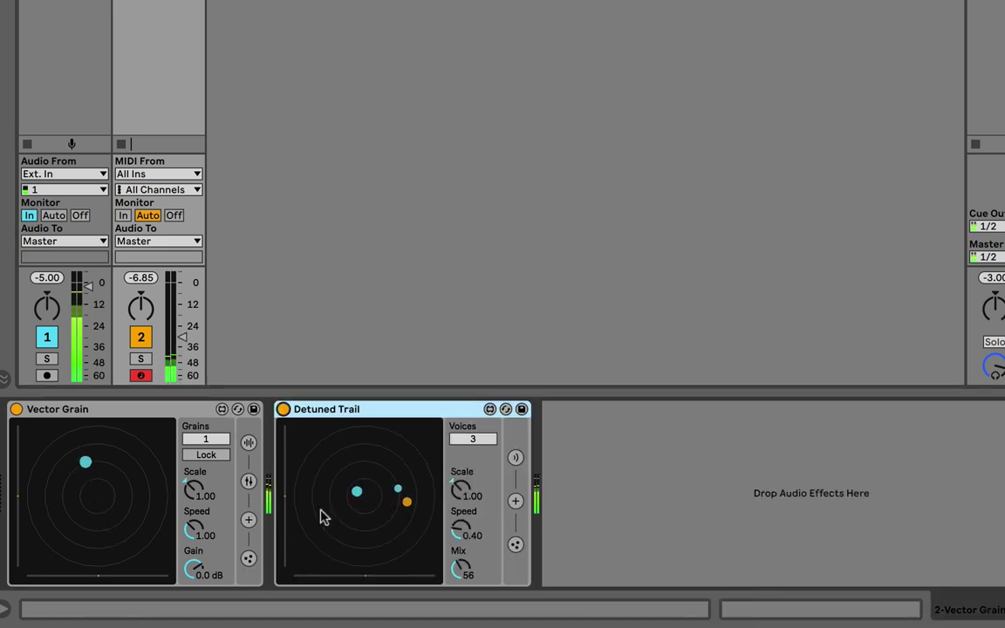
left_click(249, 559)
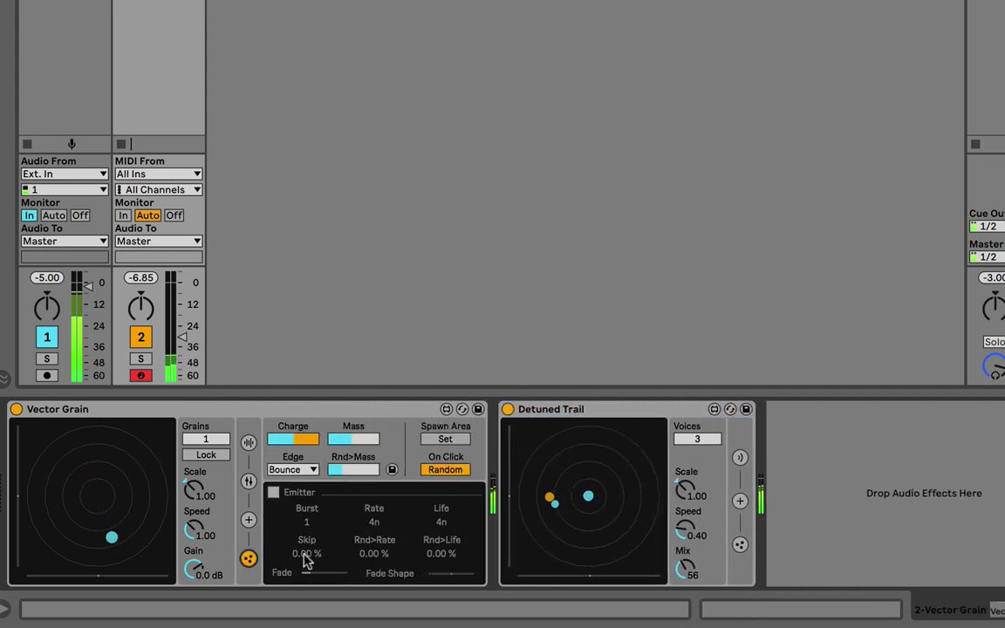
left_click(248, 558)
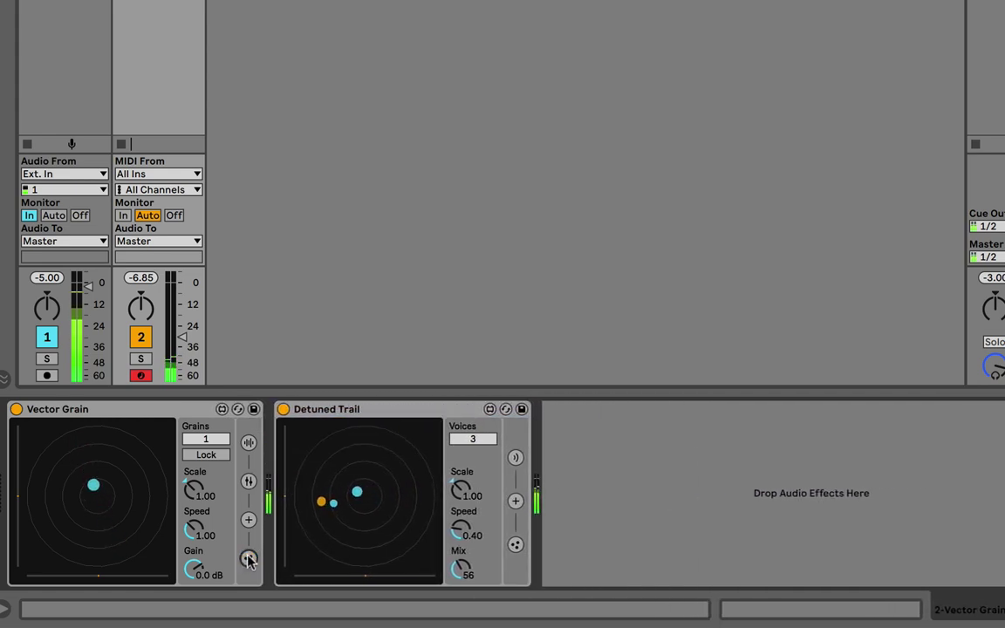
left_click(516, 545)
left_click(515, 545)
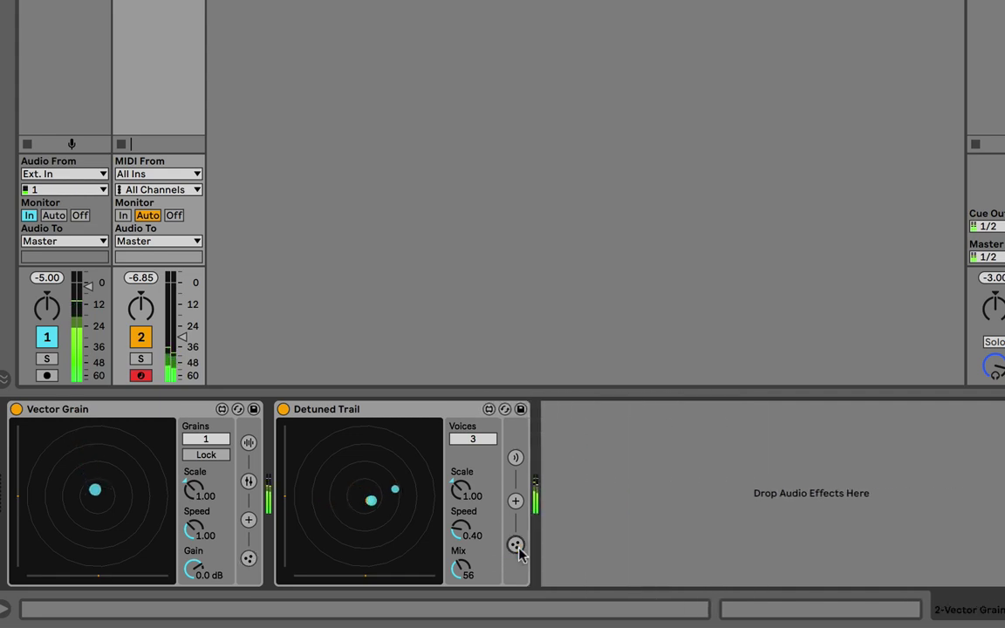
- View the Attractor and Flowfield settings of Vector Grain and Detuned Trail, and deactivate and fold Detuned Trail
left_click(248, 519)
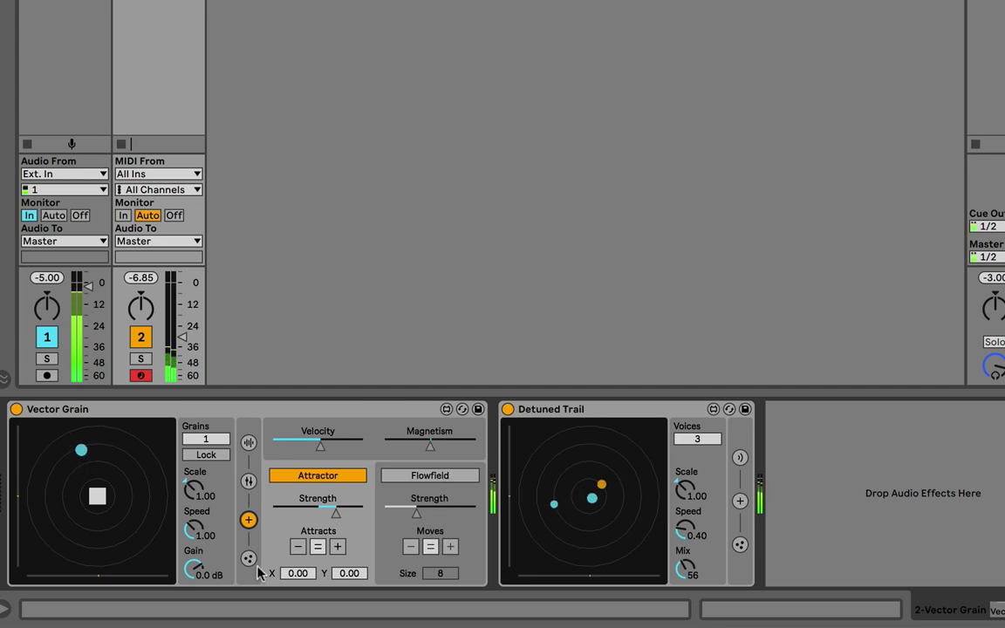
left_click(248, 520)
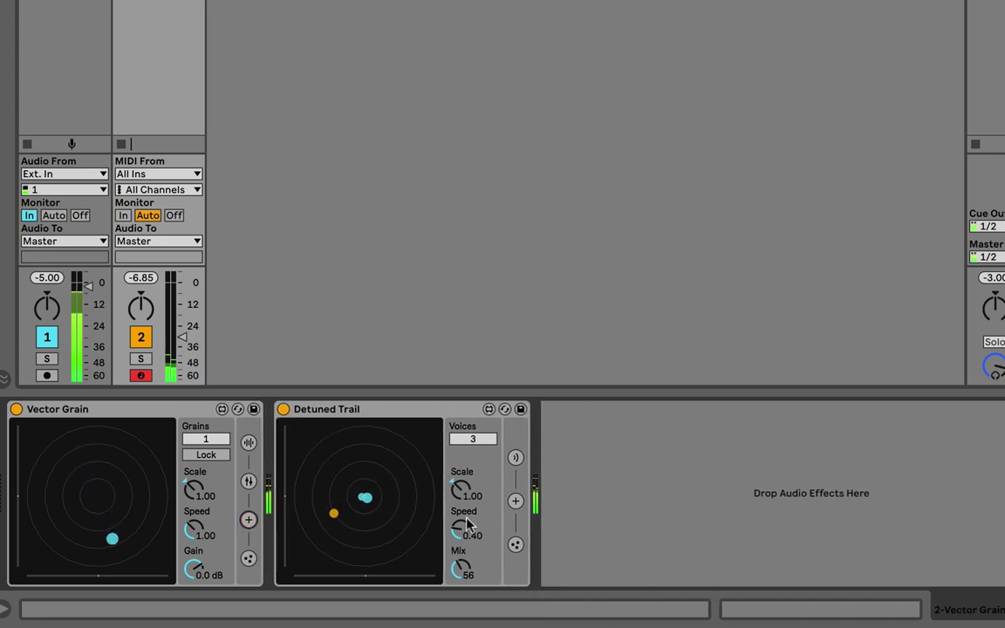
left_click(515, 502)
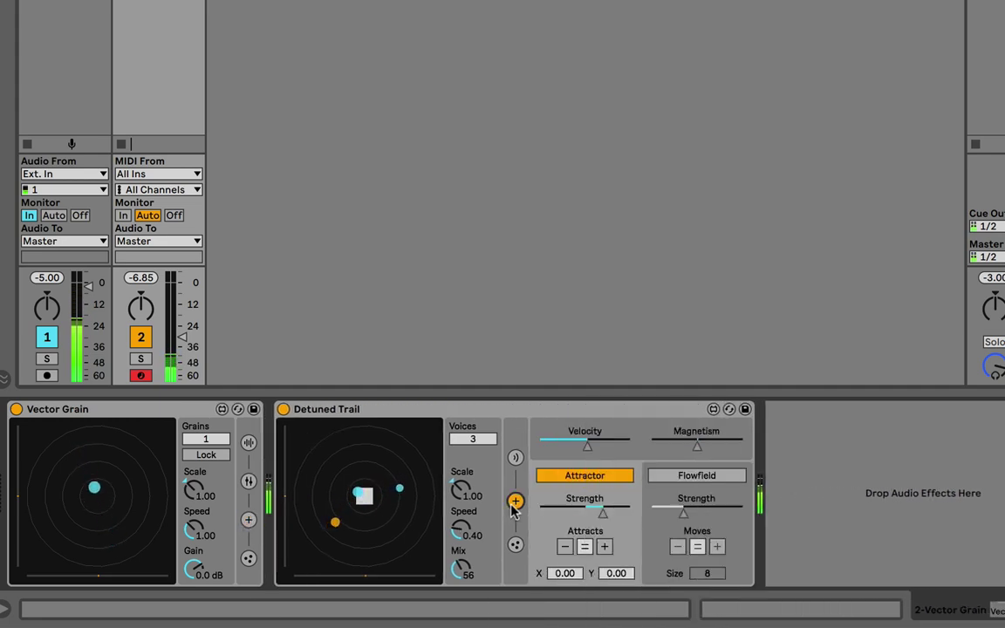
left_click(515, 502)
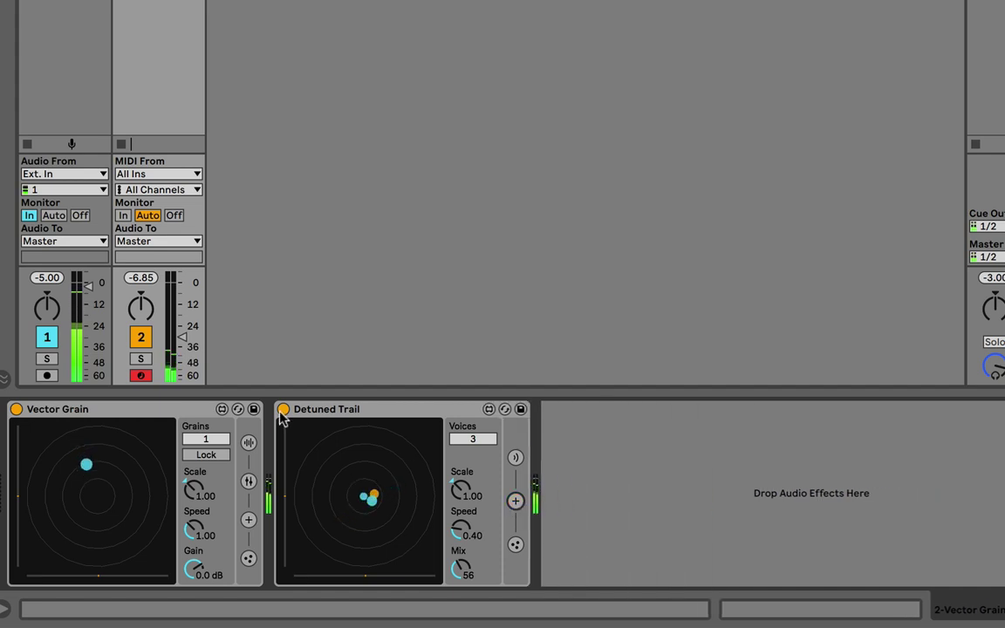
double_click(354, 410)
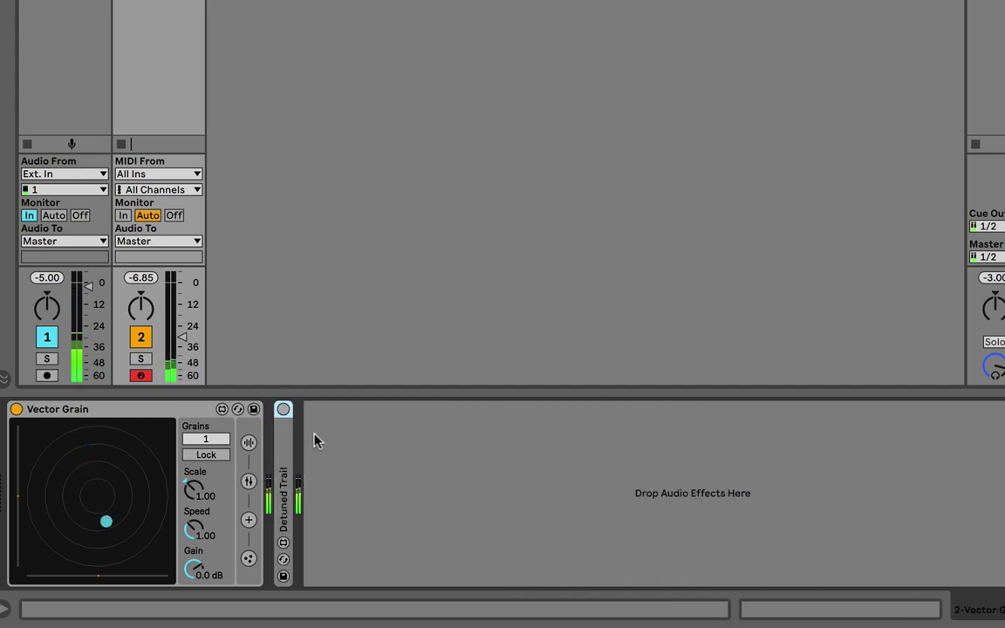
- Unfold and reactivate Detuned Trail, and view Vector Grain's grain and modulation settings alongside Detuned Trail's delay settings
left_click(248, 482)
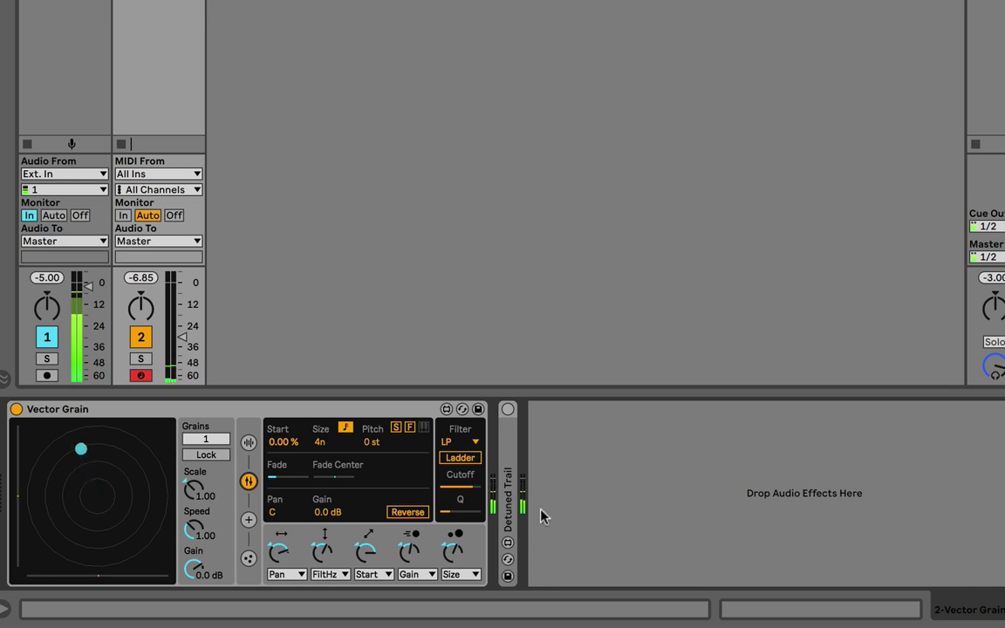
double_click(511, 471)
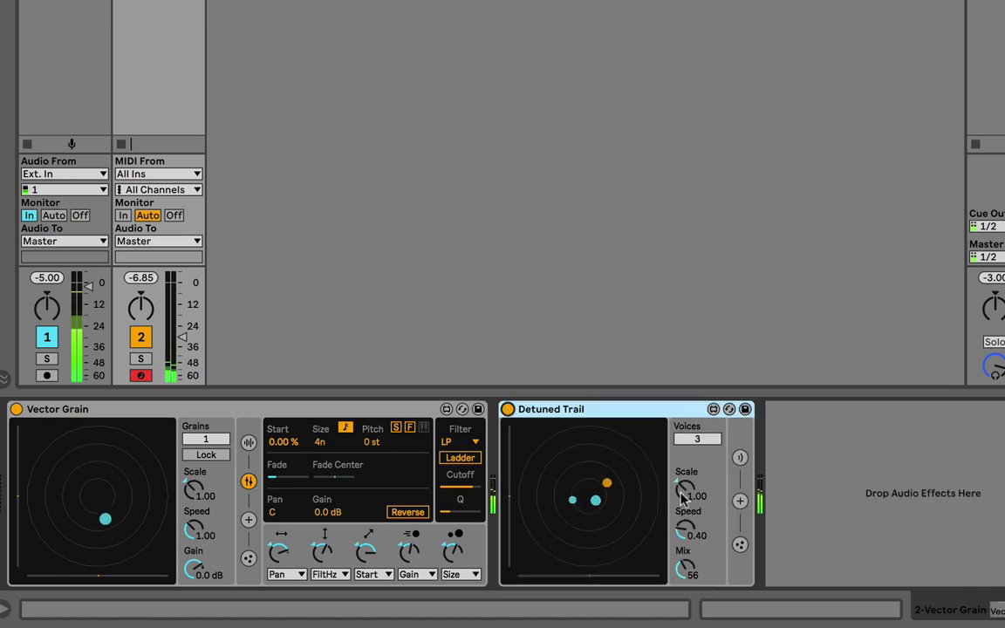
left_click(740, 457)
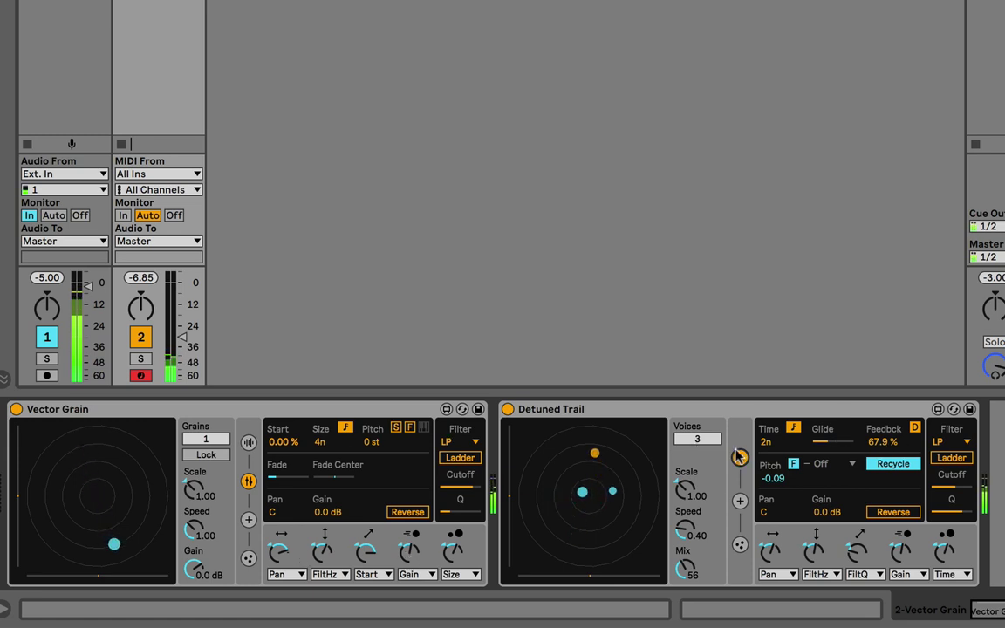
left_click(650, 410)
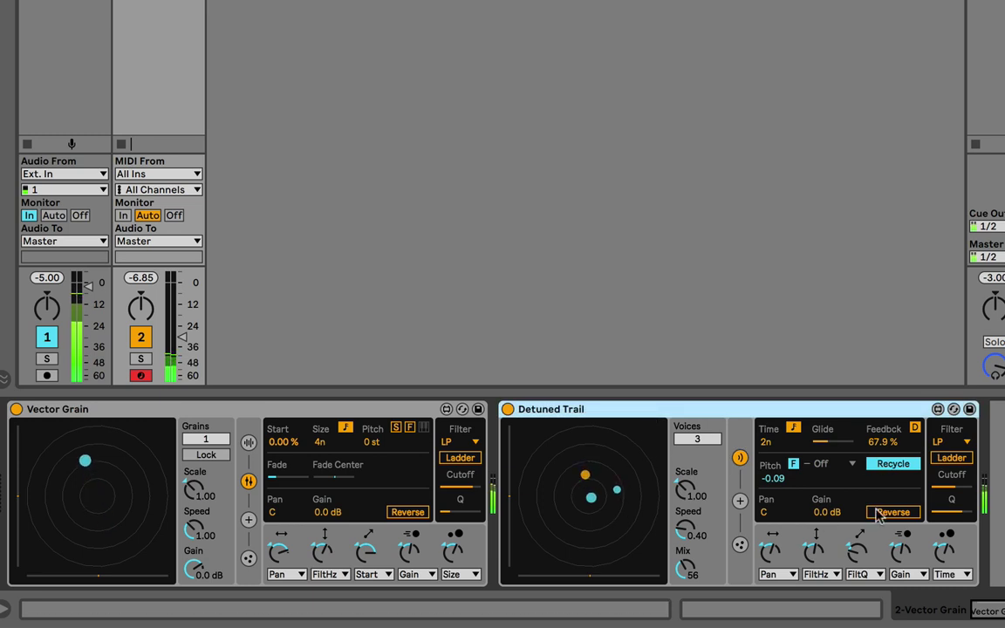
left_click(199, 404)
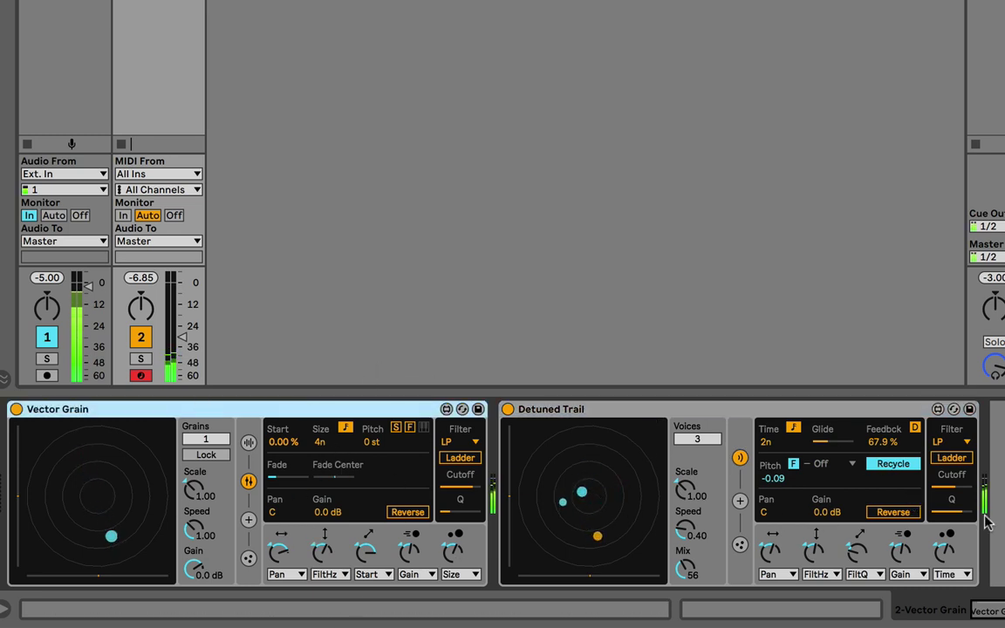
left_click(740, 409)
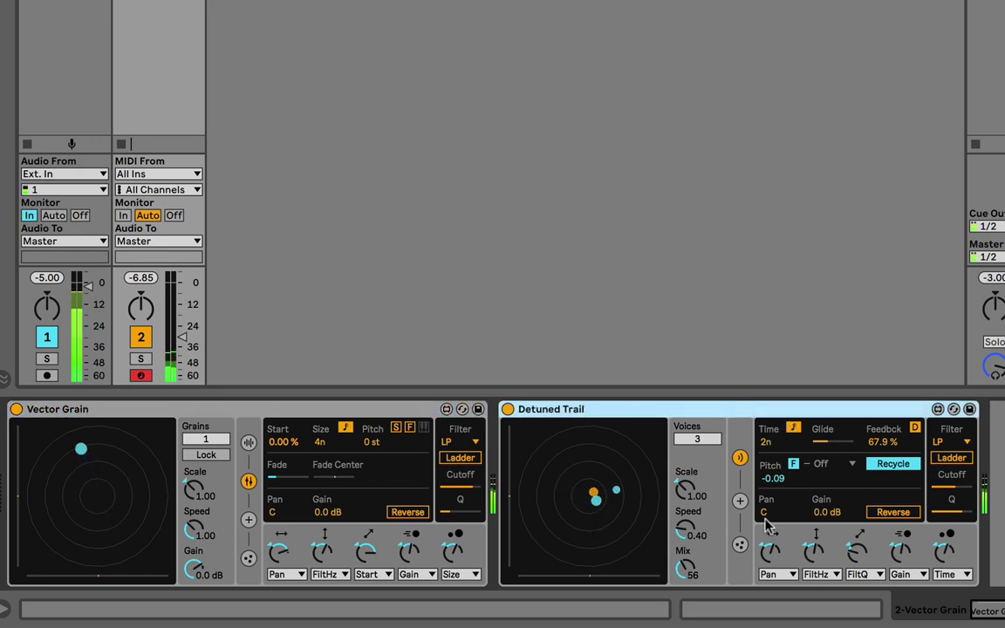
left_click(739, 458)
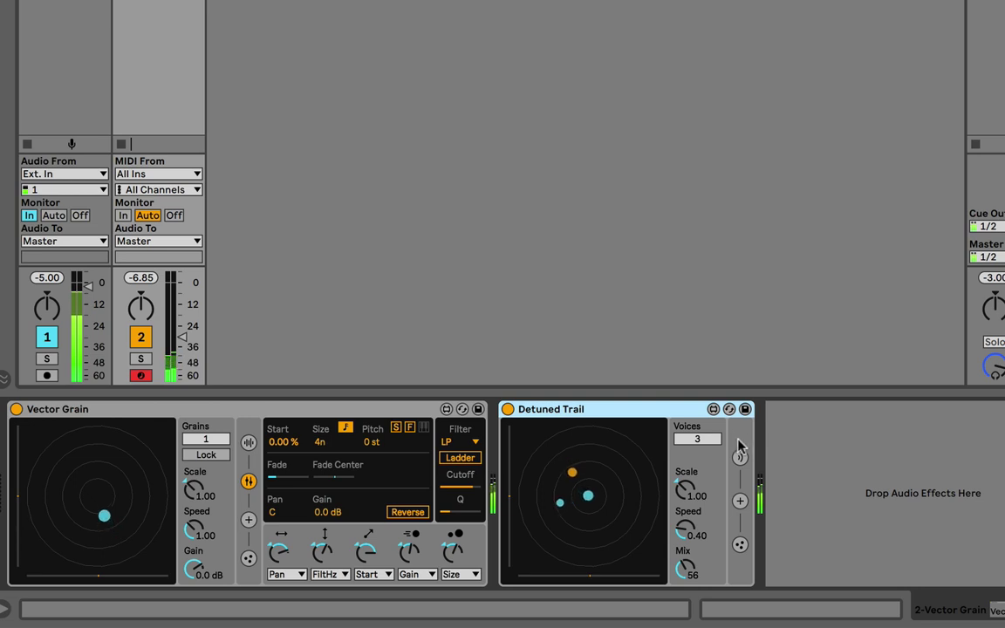
- Deactivate and fold Detuned Trail, and select the Vector Grain instrument
left_click(509, 409)
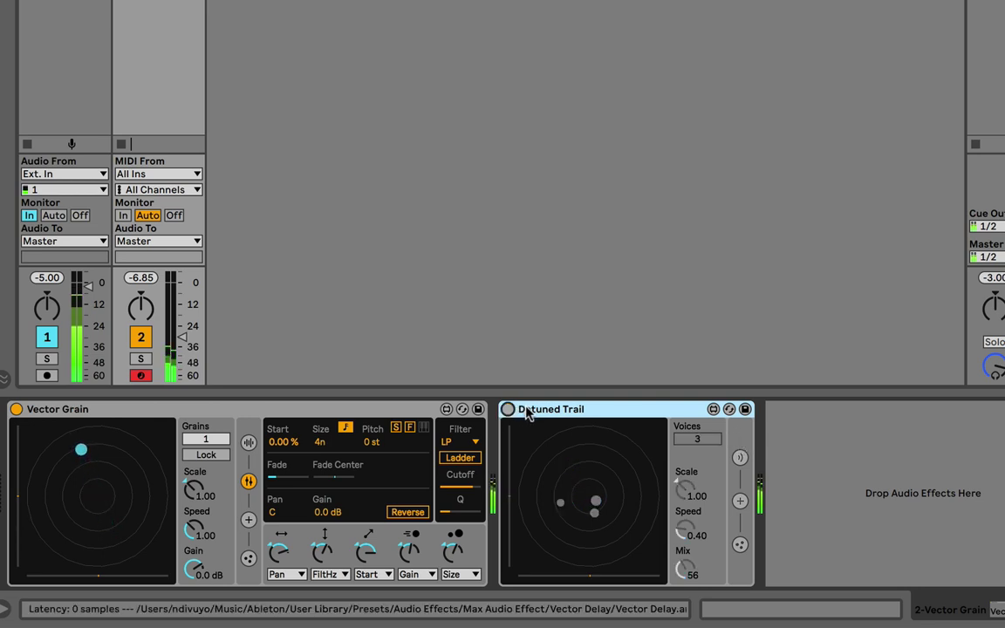
double_click(526, 409)
left_click(231, 410)
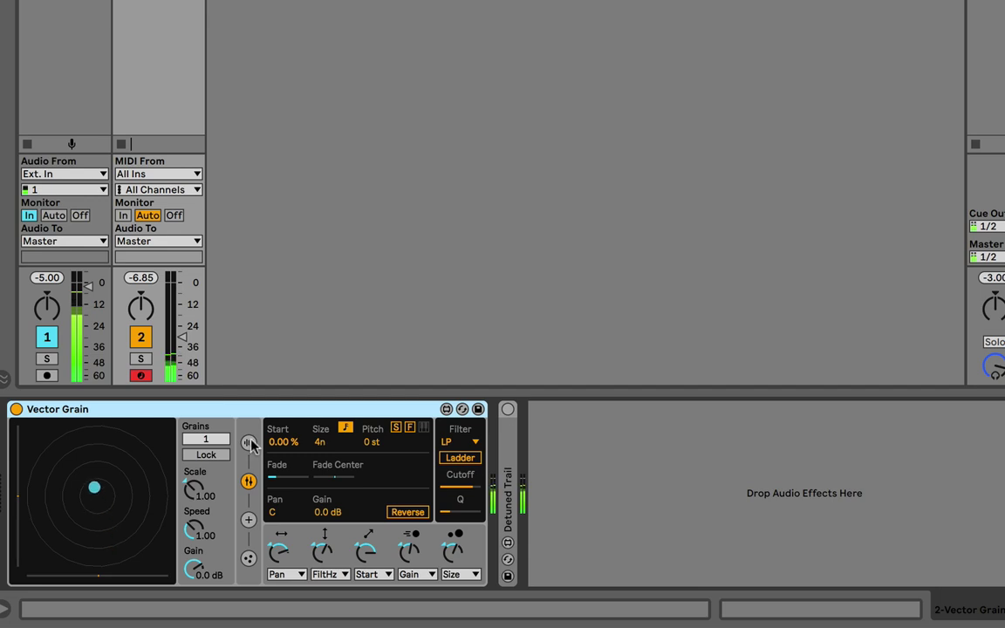
- Restrict Vector Grain's sample region to a start of 19.5 % and a length of 37.1 %
left_click(249, 444)
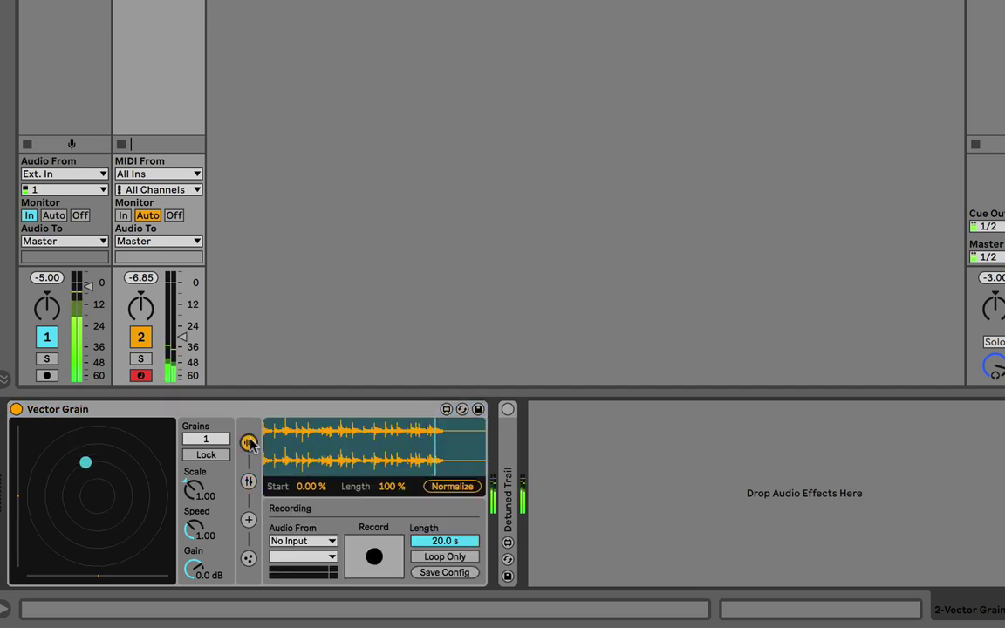
mouse_move(384, 458)
left_mouse_down()
mouse_move(321, 433)
mouse_move(315, 449)
mouse_move(257, 450)
mouse_move(289, 430)
left_mouse_up()
left_click_drag(346, 462, 350, 460)
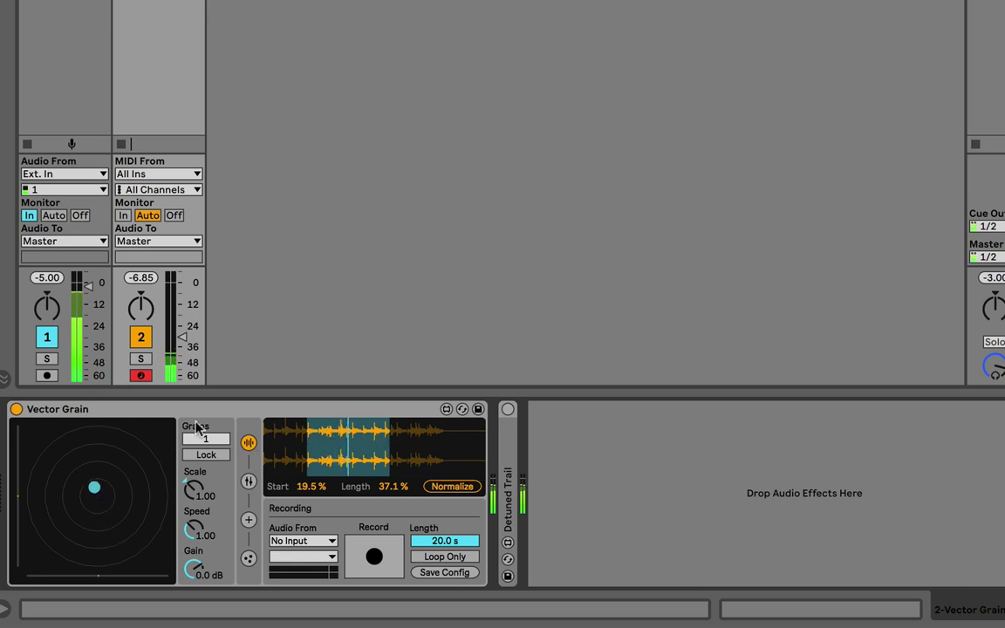
- View Vector Grain's grain, Attractor and Flowfield, and emitter settings, and return to the grain settings
left_click(249, 482)
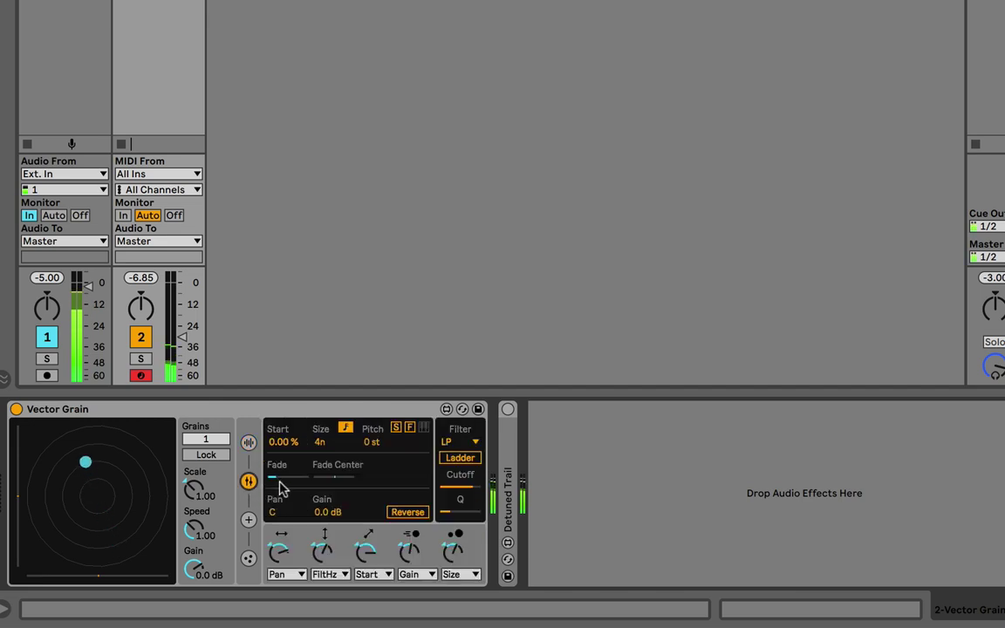
left_click(248, 520)
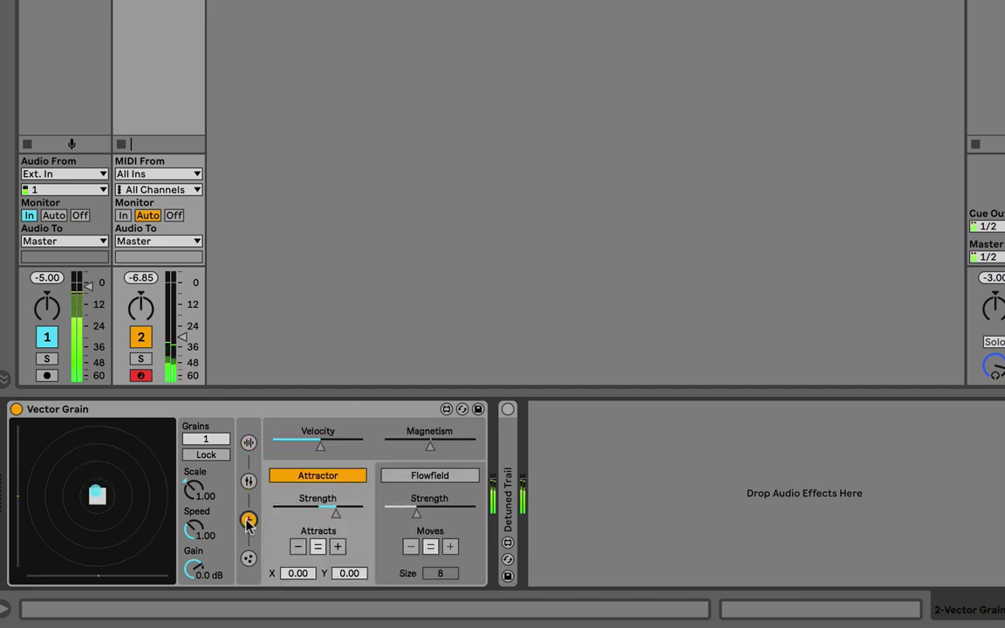
left_click(247, 560)
left_click(249, 520)
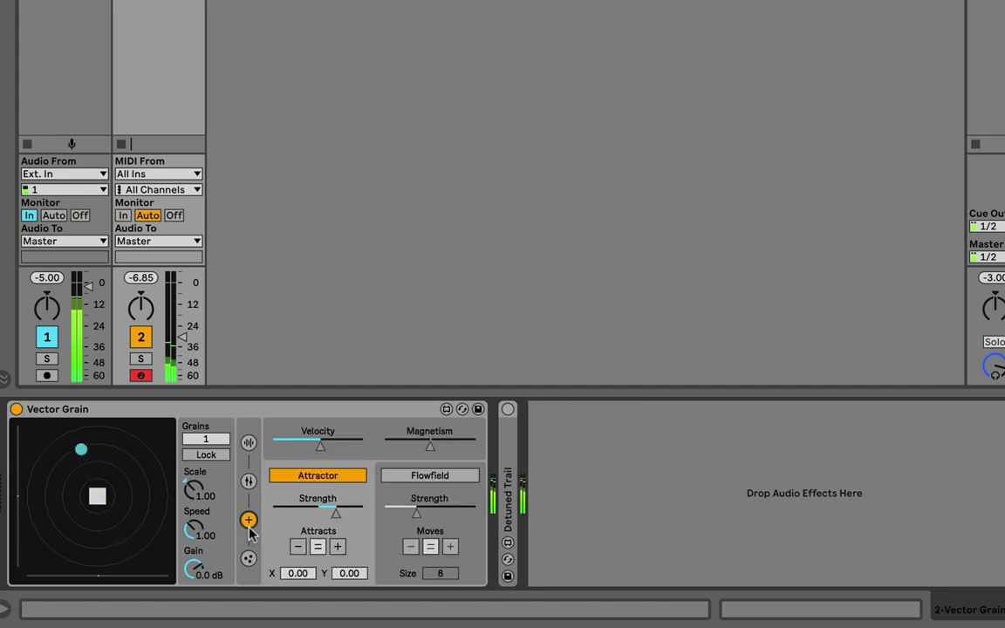
left_click(249, 481)
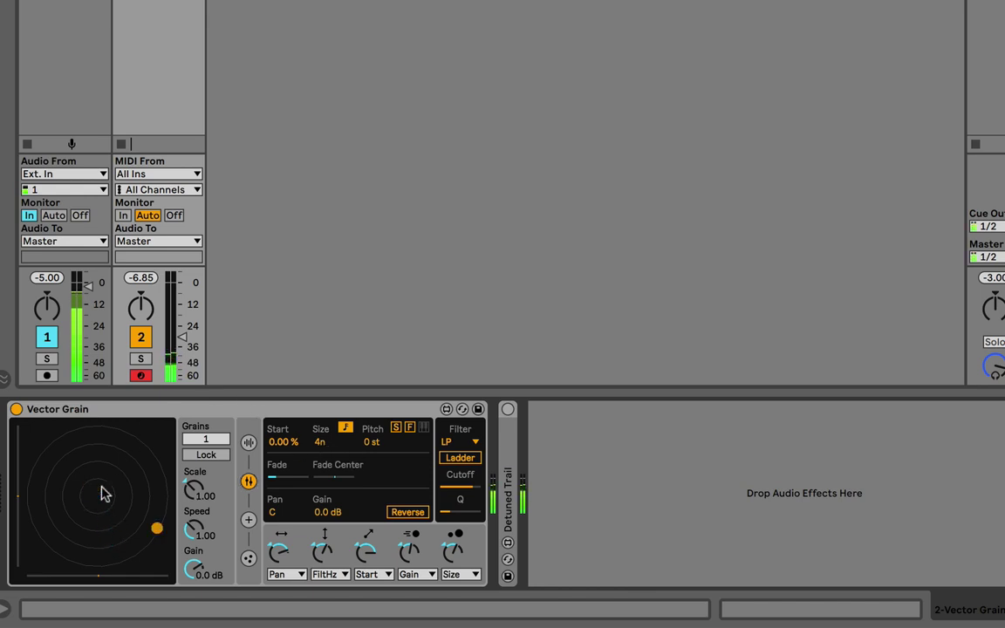
- Raise track 2's volume to about -1.6 dB to hear Vector Grain, and bring it back down
left_click_drag(183, 337, 150, 316)
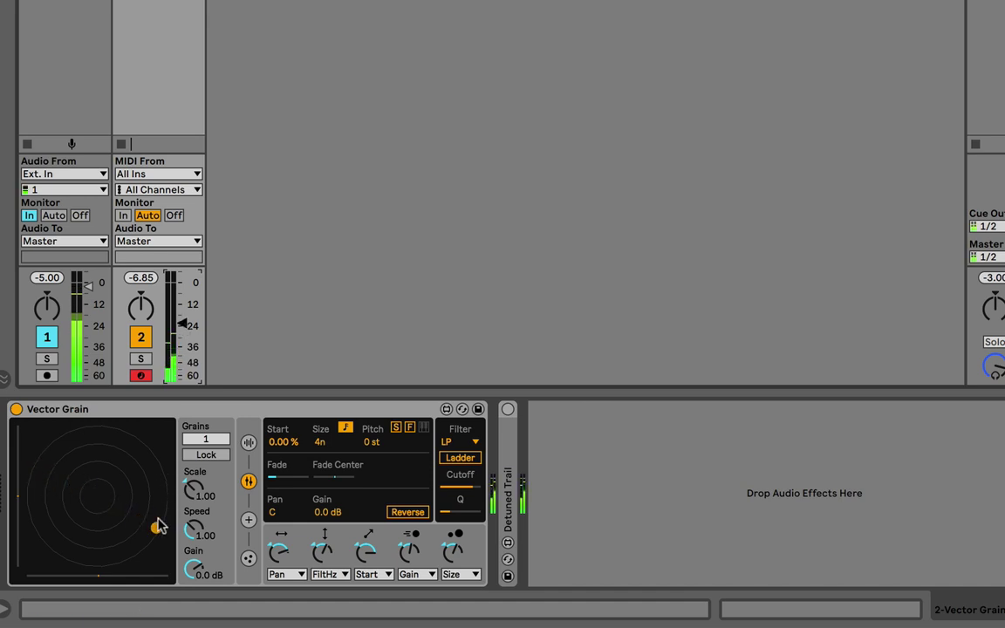
left_click_drag(182, 324, 182, 283)
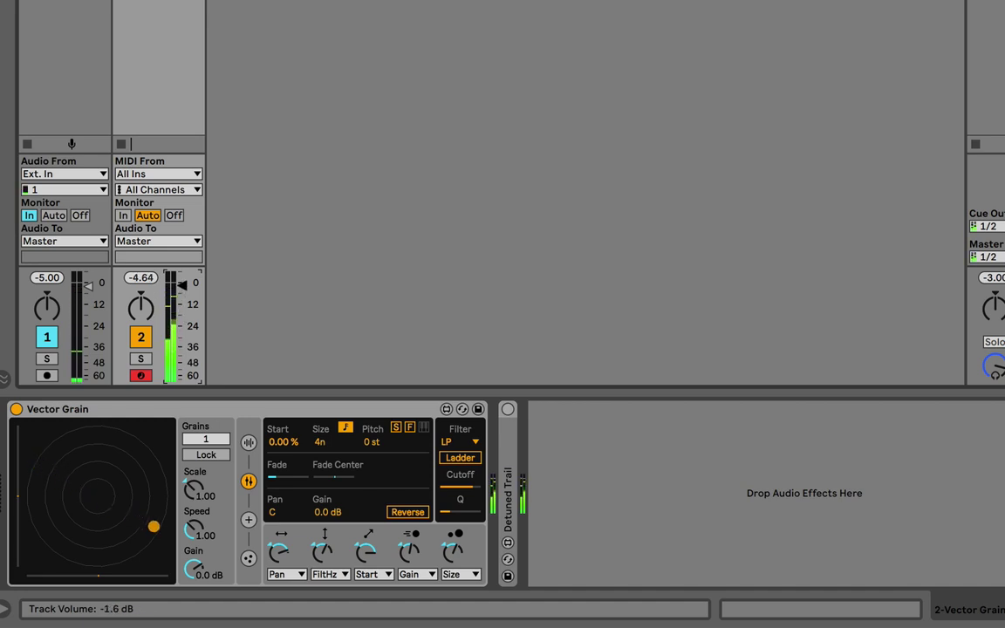
left_click_drag(181, 283, 181, 344)
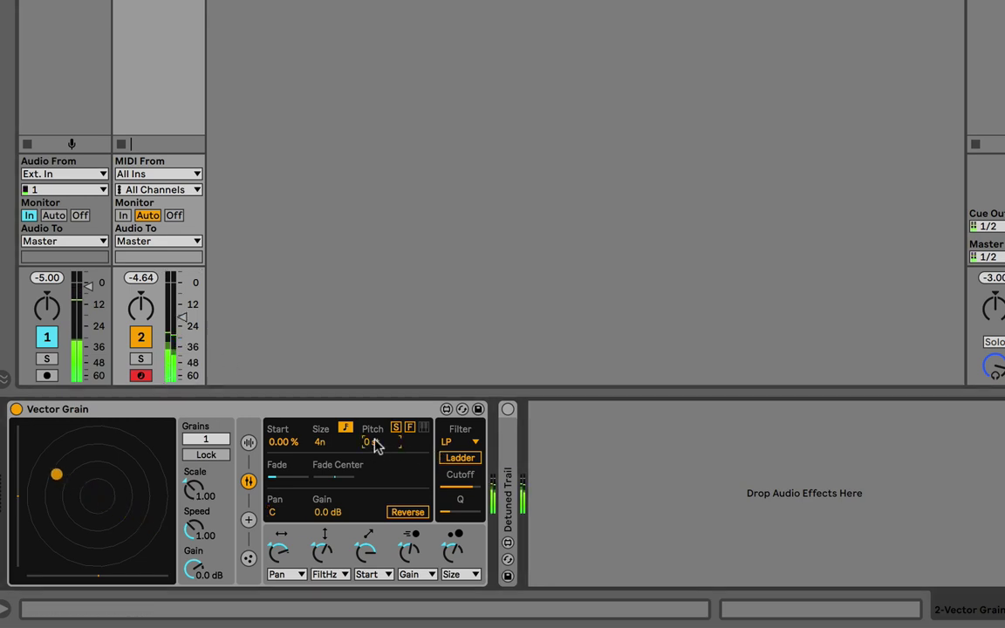
- Try out Vector Grain's grain parameters, Reverse playback and Ladder filter, restoring each to its original setting
left_click_drag(372, 442, 321, 434)
key("Delete")
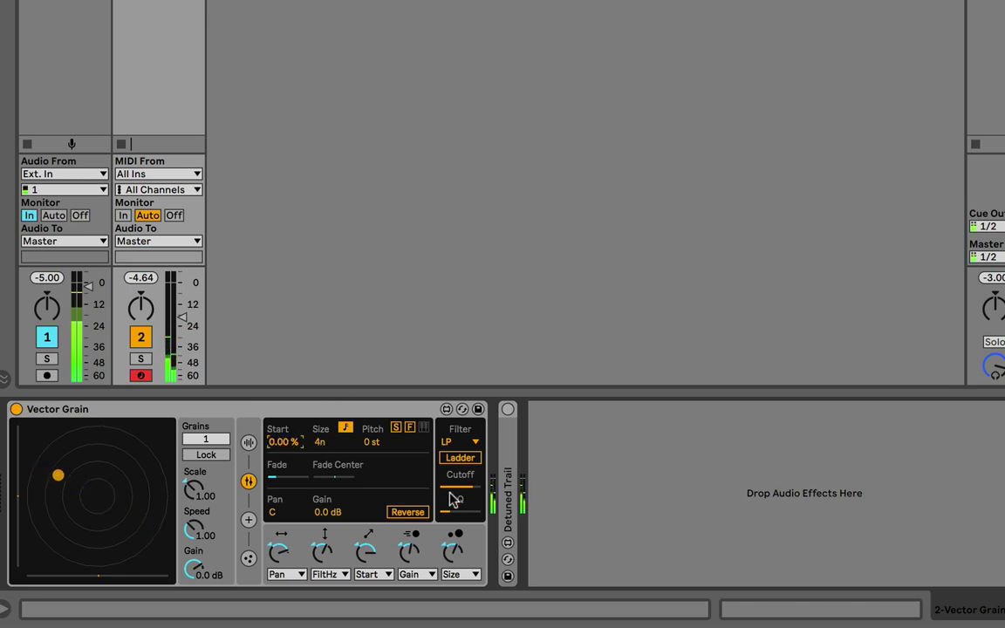
left_click(394, 513)
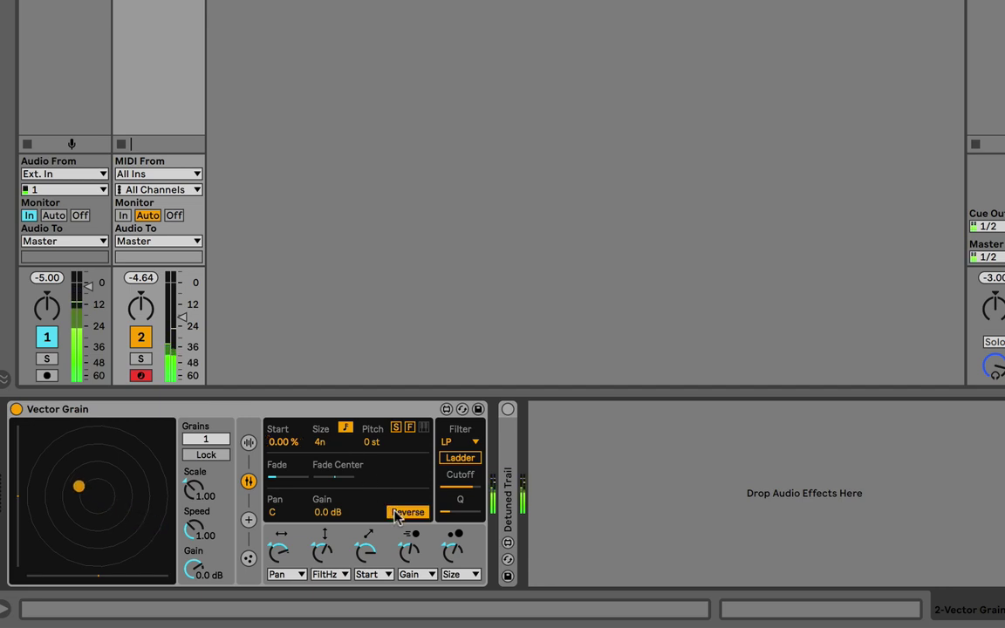
left_click(410, 513)
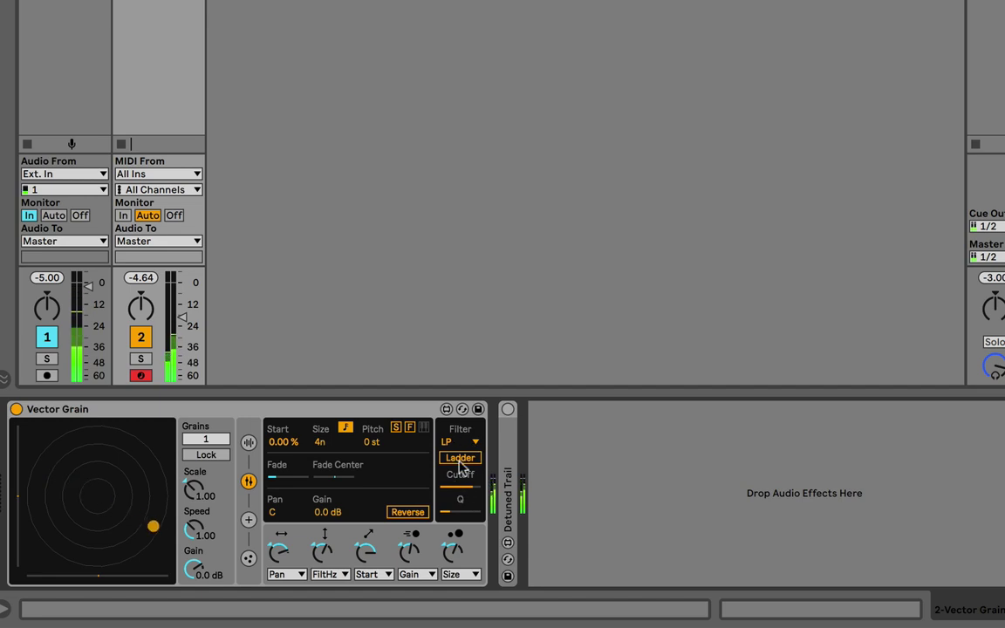
left_click(458, 459)
left_click(455, 460)
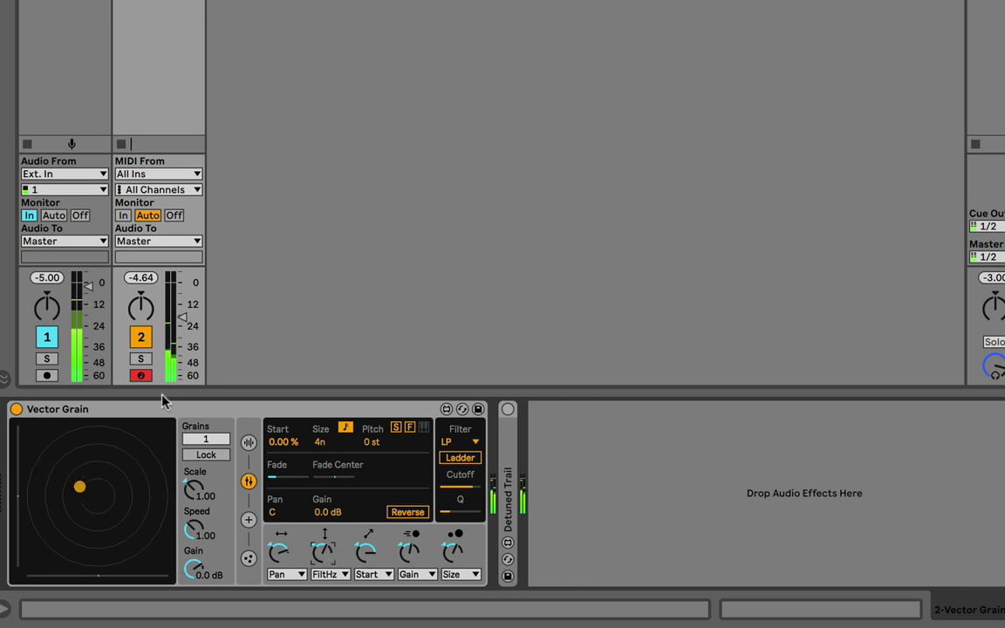
- Switch Vector Grain's horizontal modulation target to Pitch, listen with track 2 slightly louder, and set the target back to Pan
left_click(285, 576)
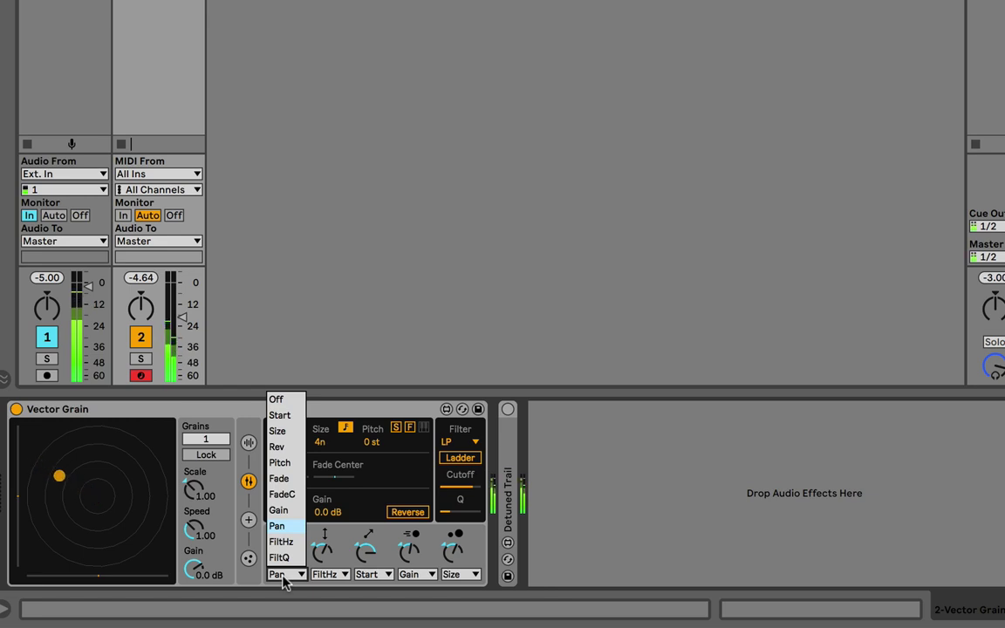
left_click(280, 463)
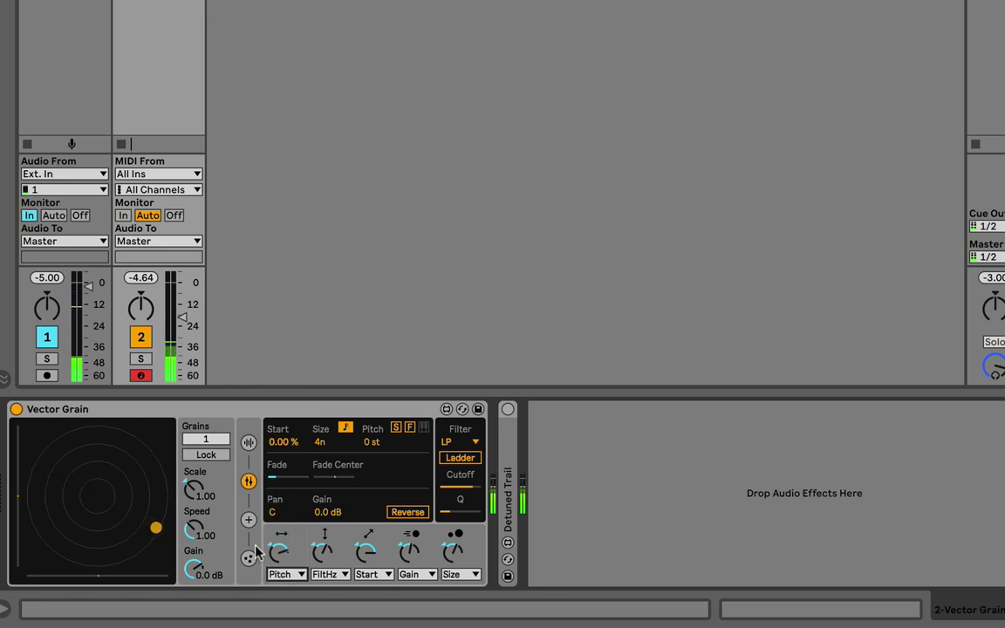
mouse_move(180, 317)
left_mouse_down()
mouse_move(180, 296)
mouse_move(181, 304)
left_mouse_up()
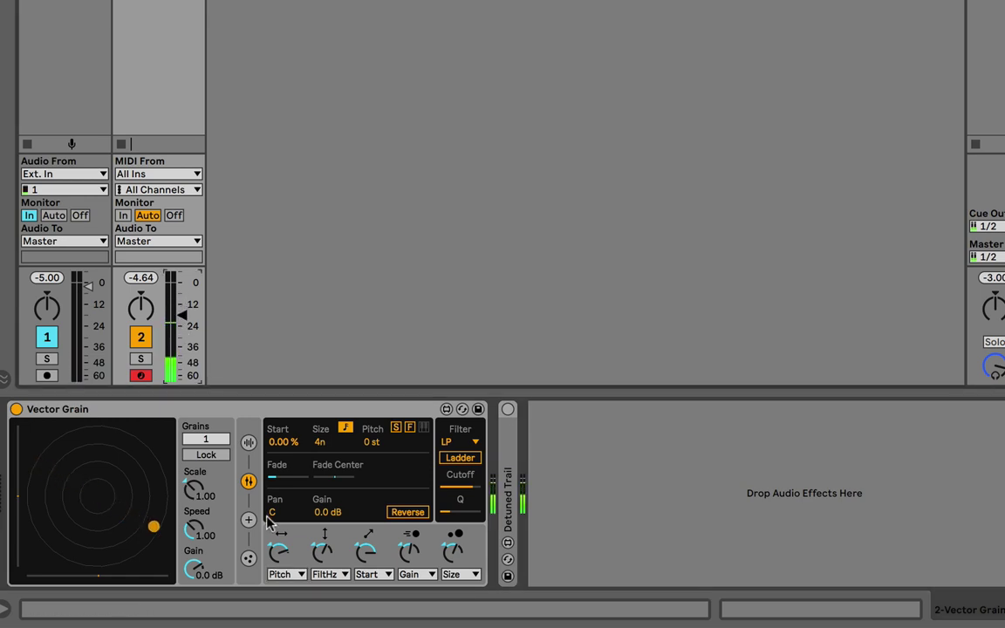
left_click(280, 573)
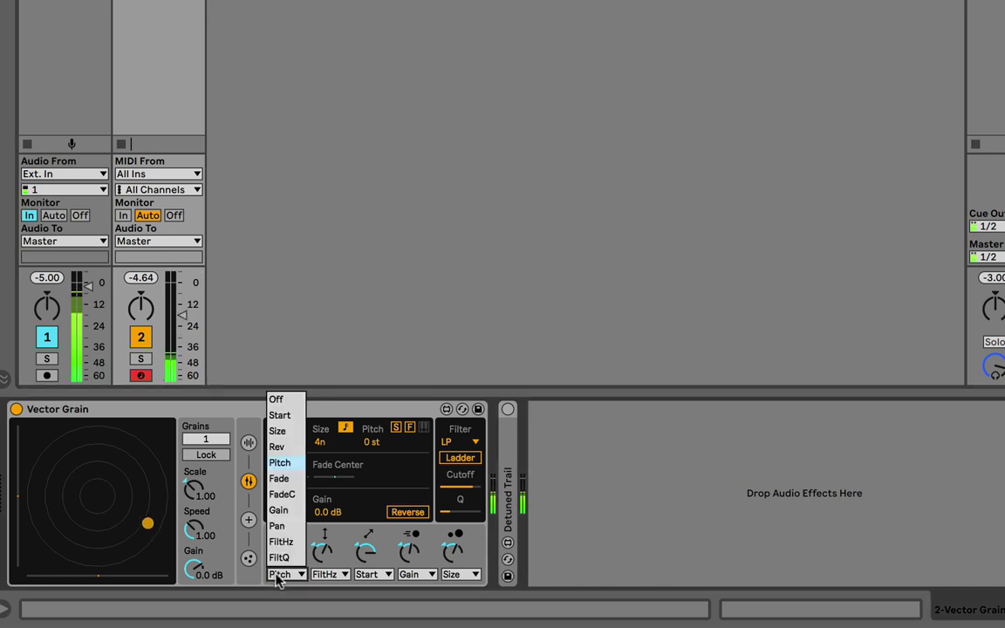
left_click(277, 526)
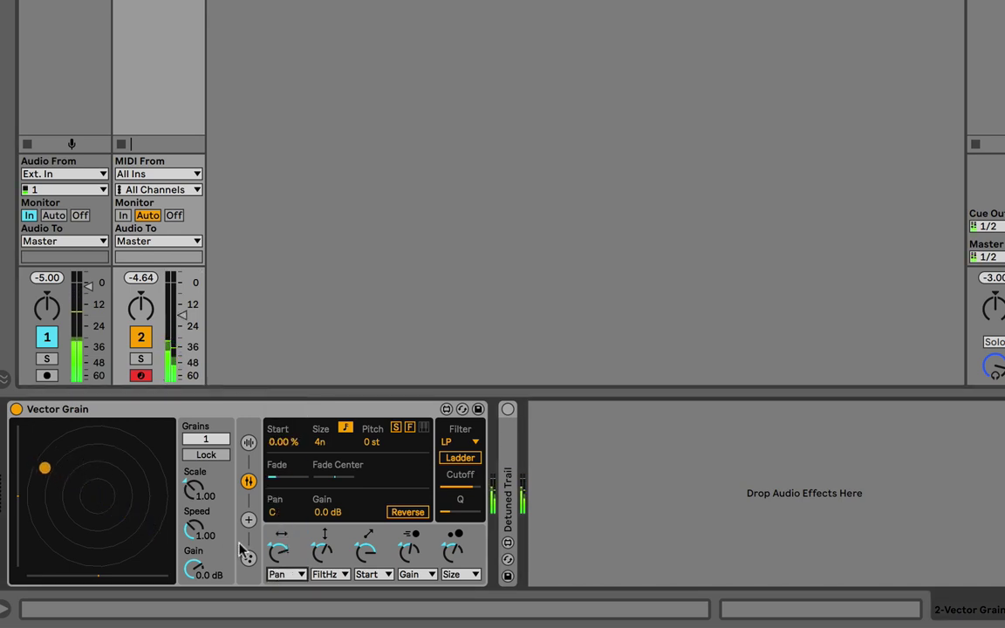
- Turn down Vector Grain's horizontal Pan modulation amount, listen with track 2 slightly louder, and restore the amount
left_click(279, 554)
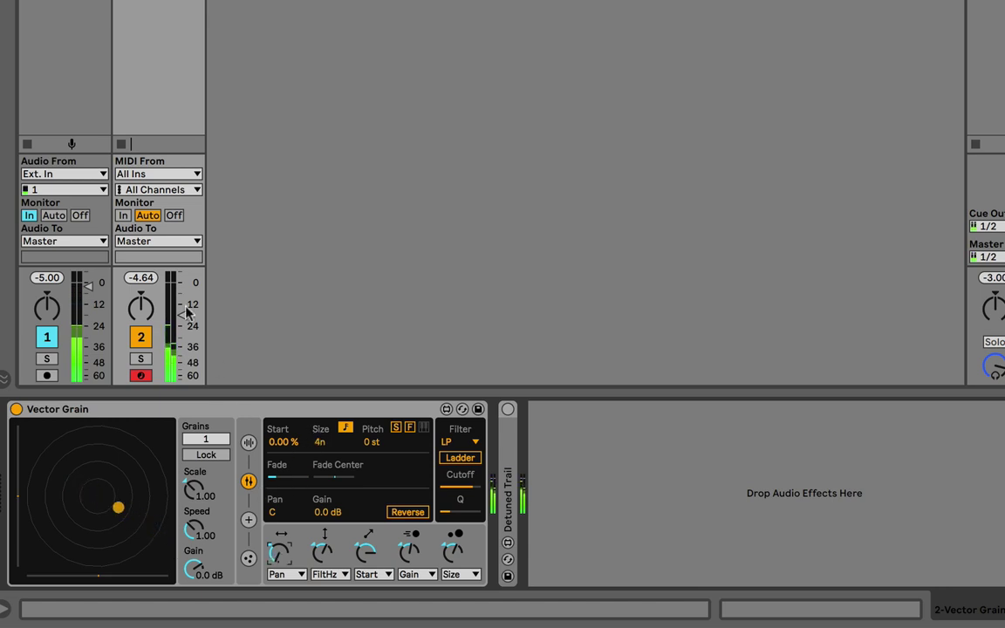
mouse_move(181, 315)
left_mouse_down()
mouse_move(182, 282)
mouse_move(181, 312)
left_mouse_up()
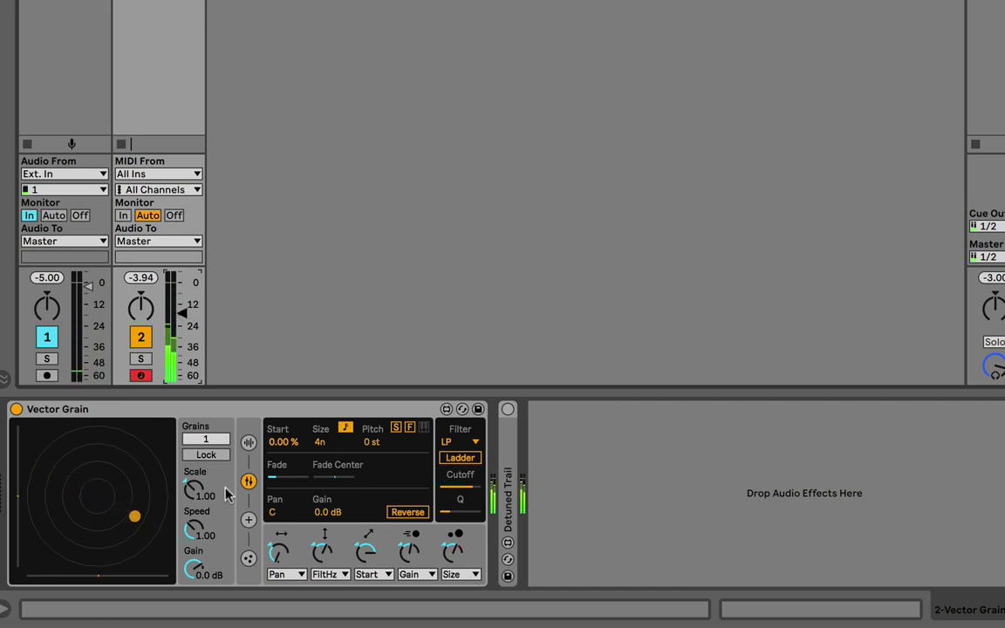
left_click(279, 552)
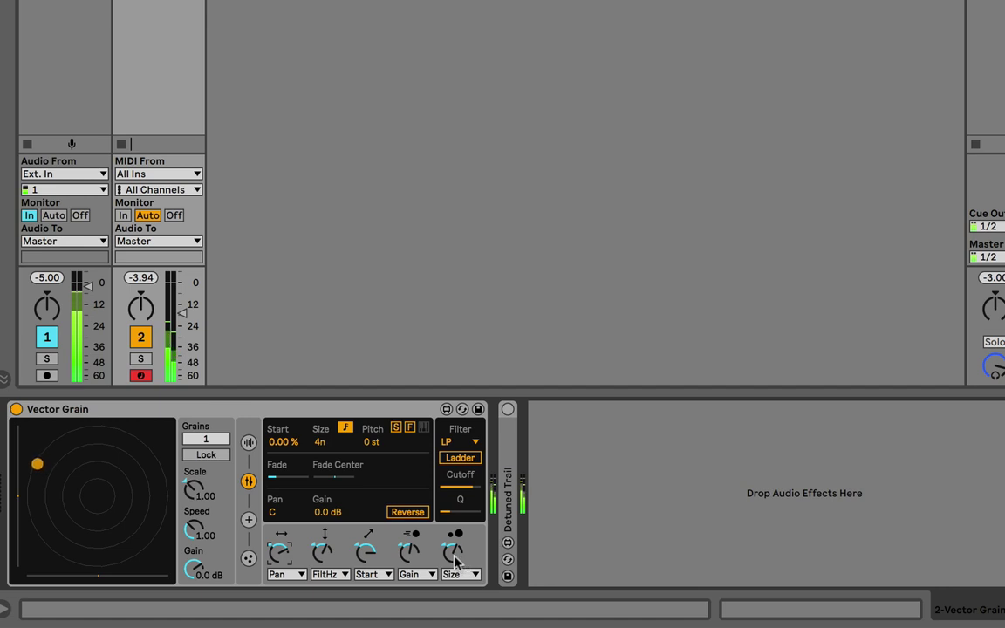
- Set Vector Grain's vertical modulation target to Pitch and quantize the grain pitch to the MajPent scale
left_click(327, 574)
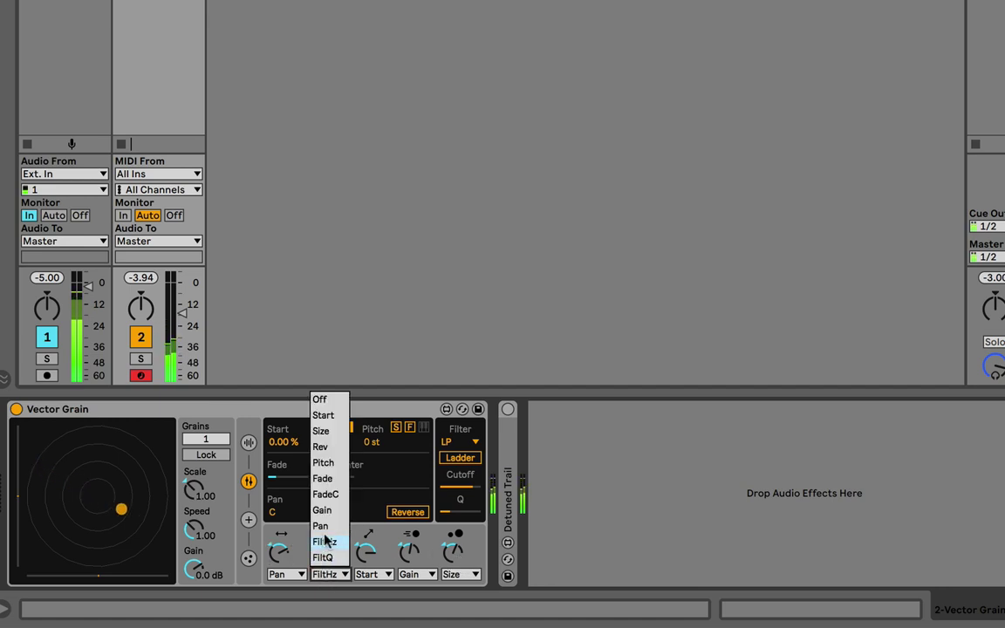
left_click(325, 463)
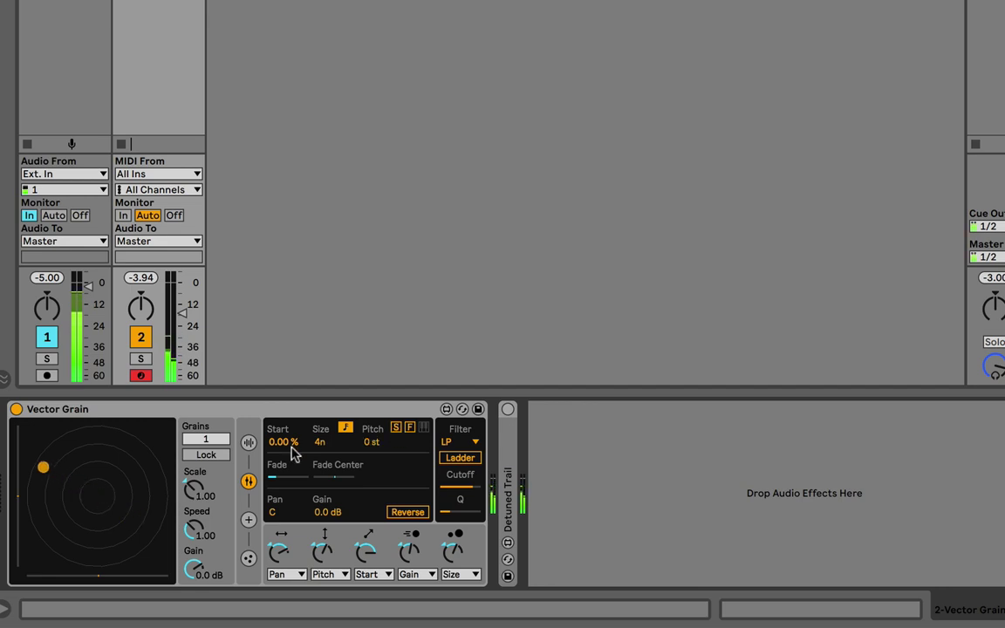
left_click(381, 442)
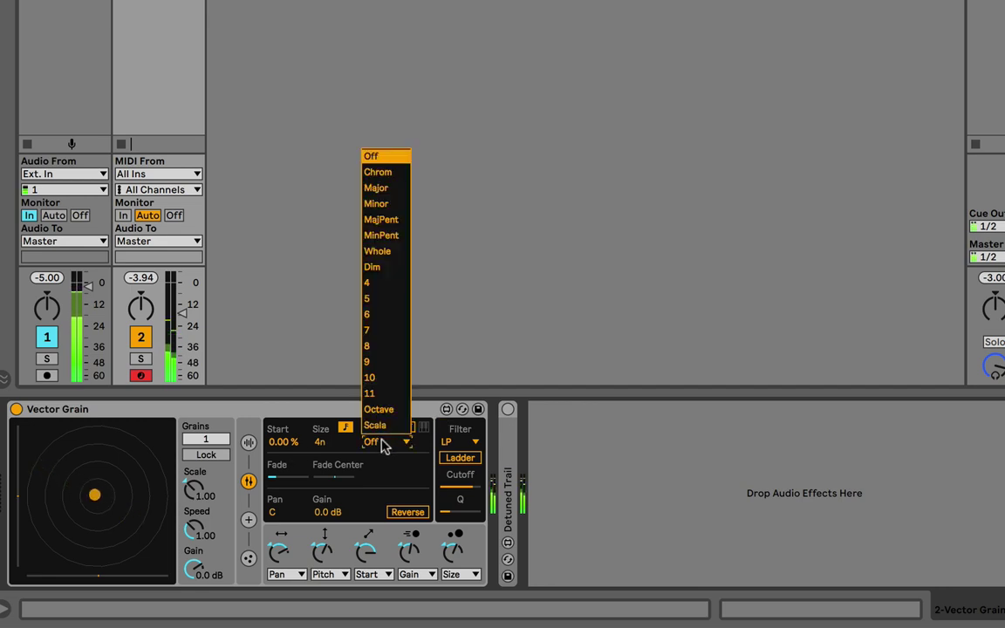
left_click(395, 219)
- Turn track 2's volume down slightly and view the pitch scale options, keeping MajPent
left_click_drag(181, 313, 181, 303)
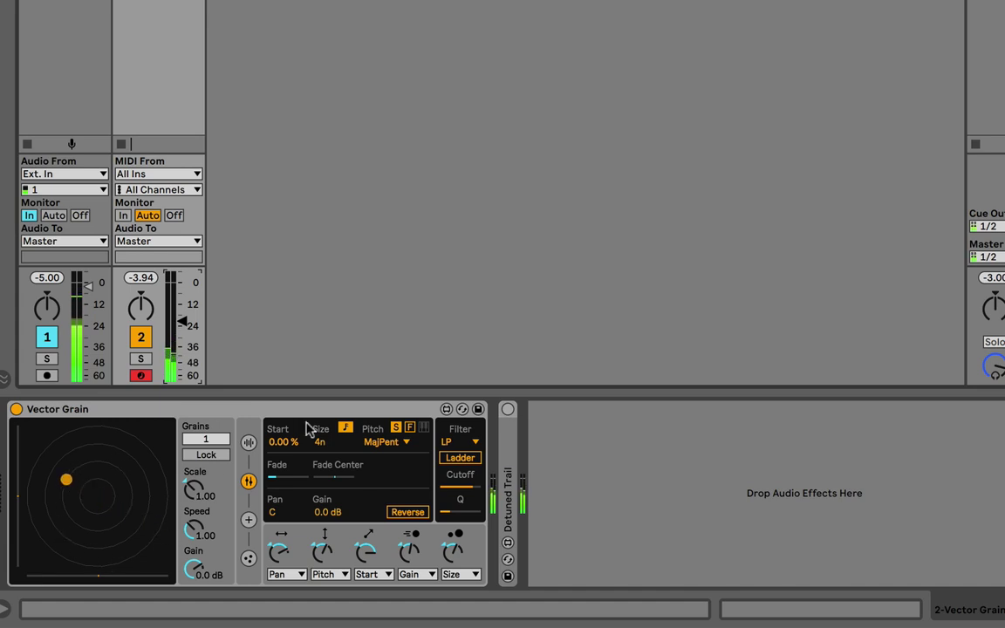
left_click(390, 442)
left_click(389, 441)
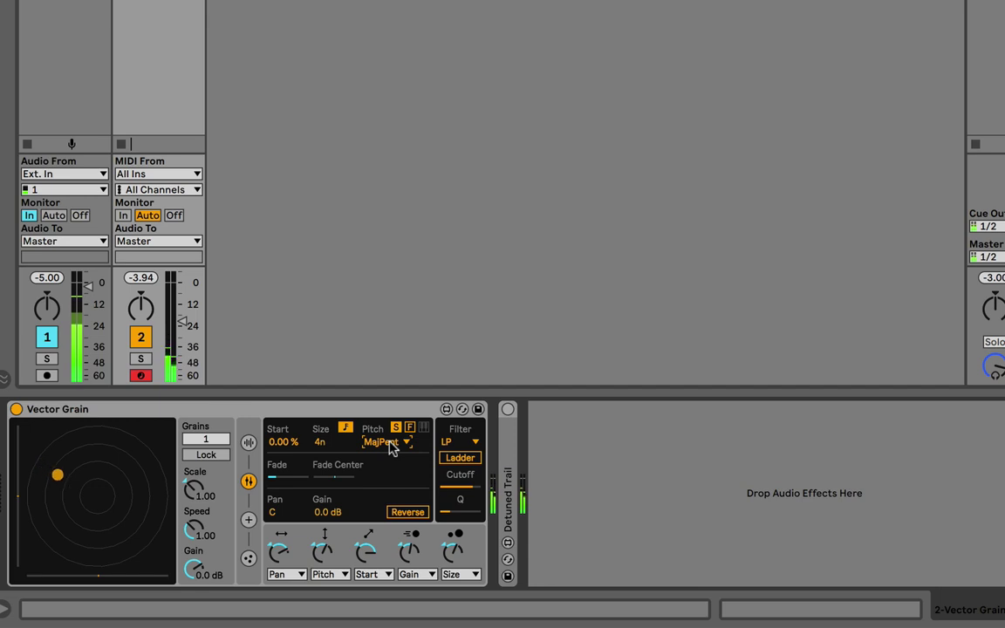
- Turn off Vector Grain's pitch scale quantization and set its vertical modulation target to Off
left_click(390, 443)
left_click(388, 157)
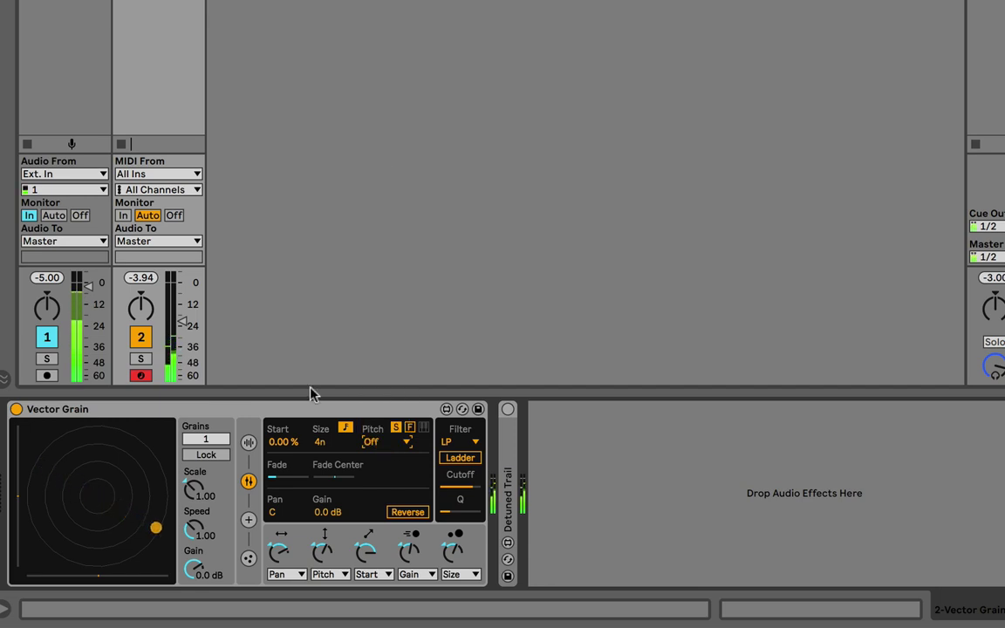
left_click(314, 558)
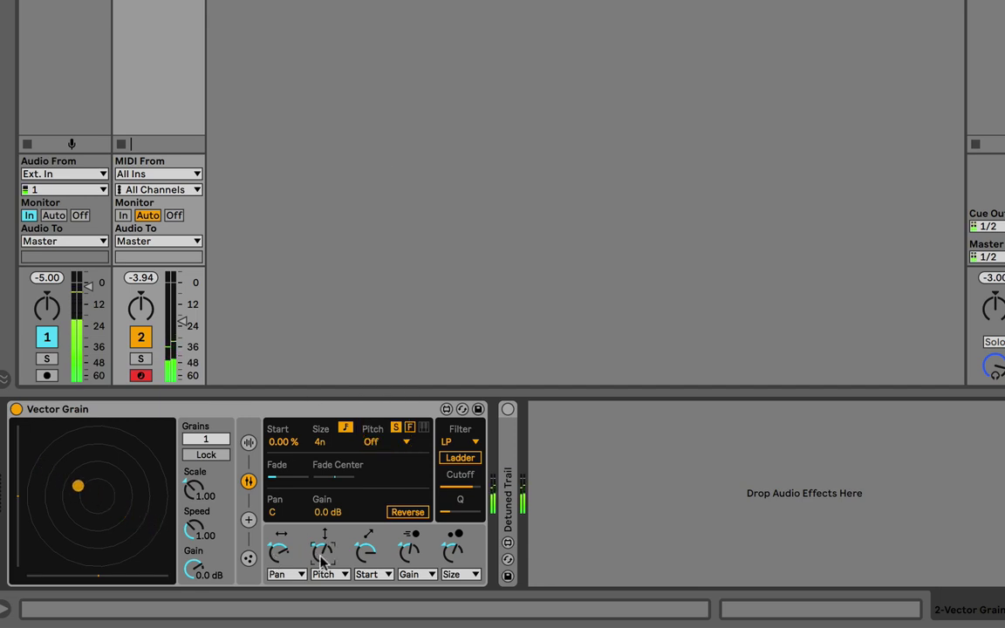
left_click(409, 556)
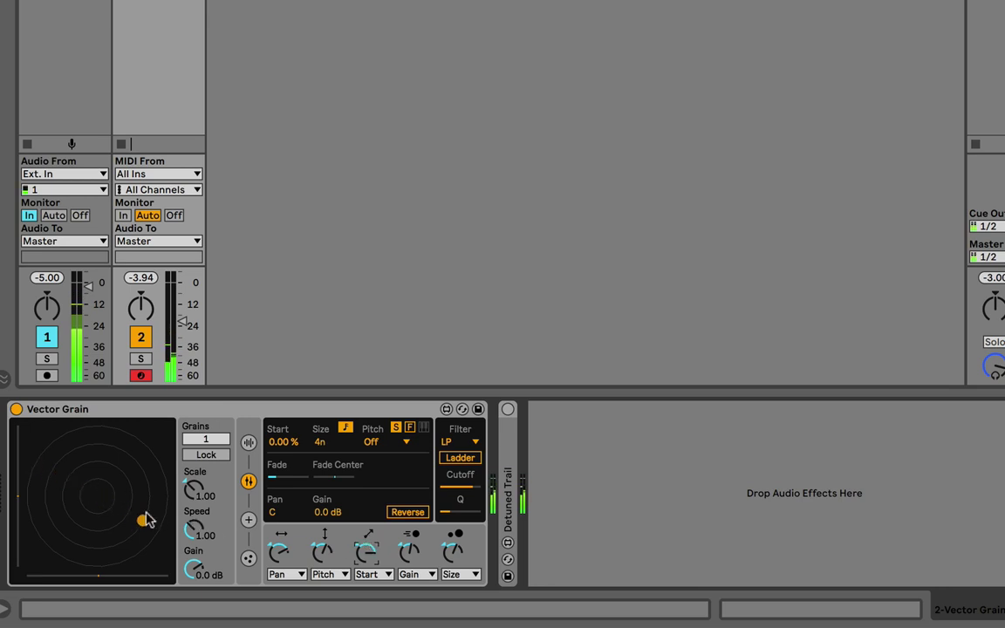
left_click(329, 574)
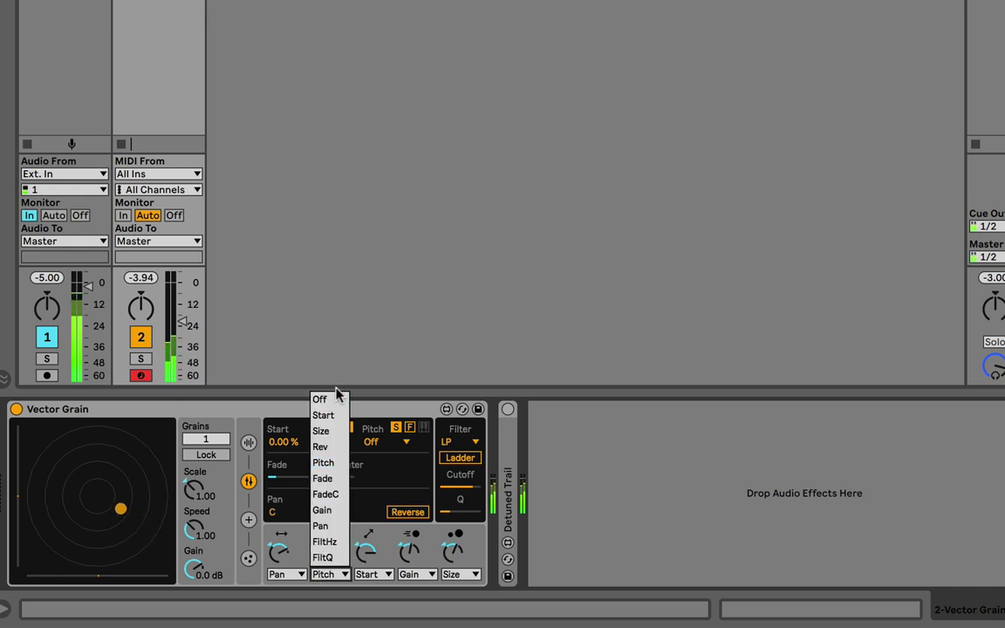
left_click(326, 398)
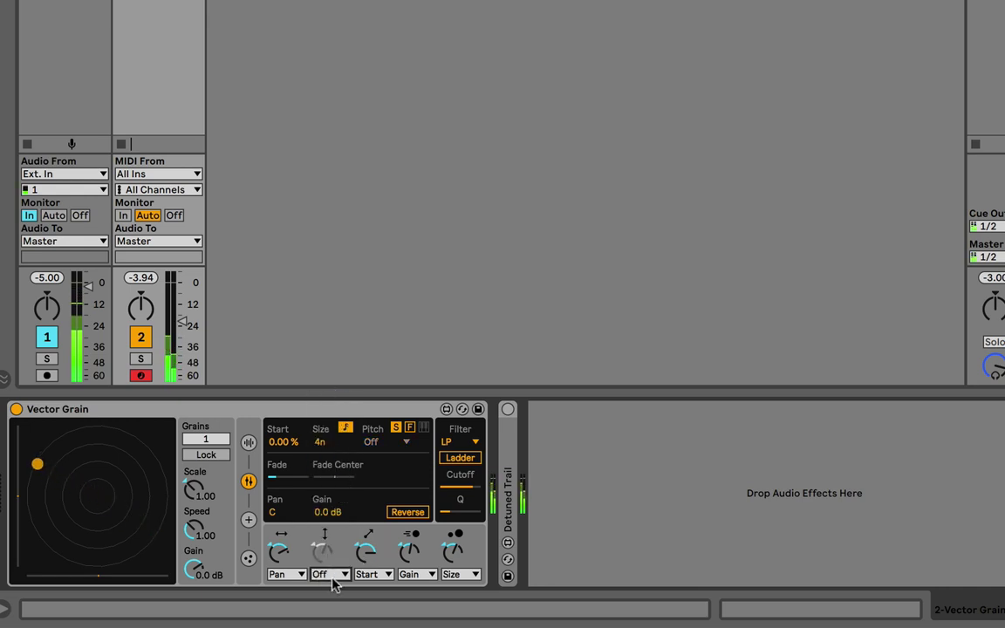
- Set Vector Grain's diagonal-arrow modulation target to Pitch, listen with track 2 louder, and lower that modulation's amount
left_click(374, 574)
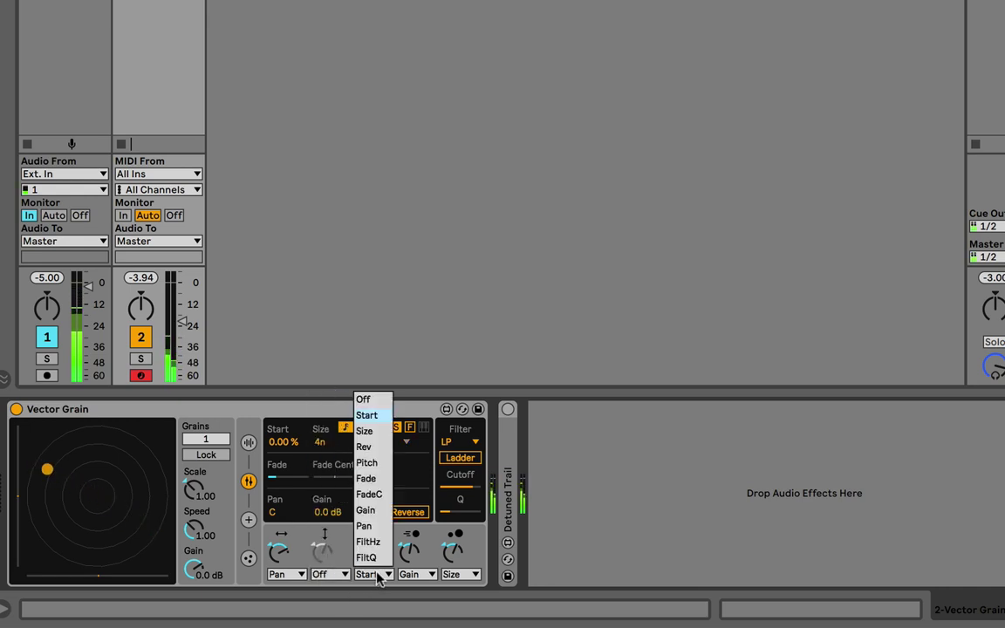
left_click(374, 467)
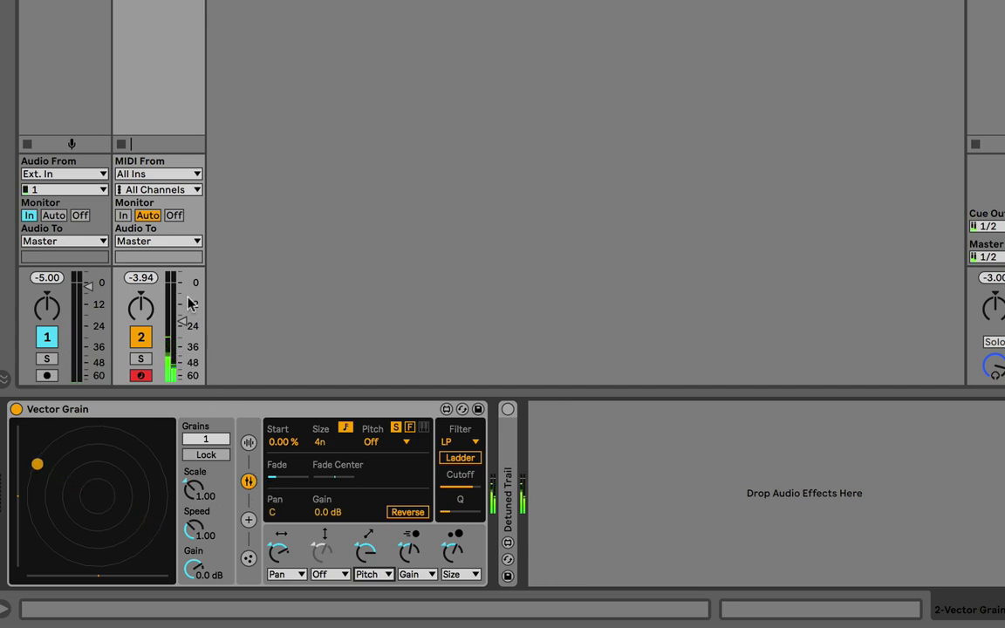
mouse_move(191, 303)
left_mouse_down()
mouse_move(181, 319)
mouse_move(182, 304)
left_mouse_up()
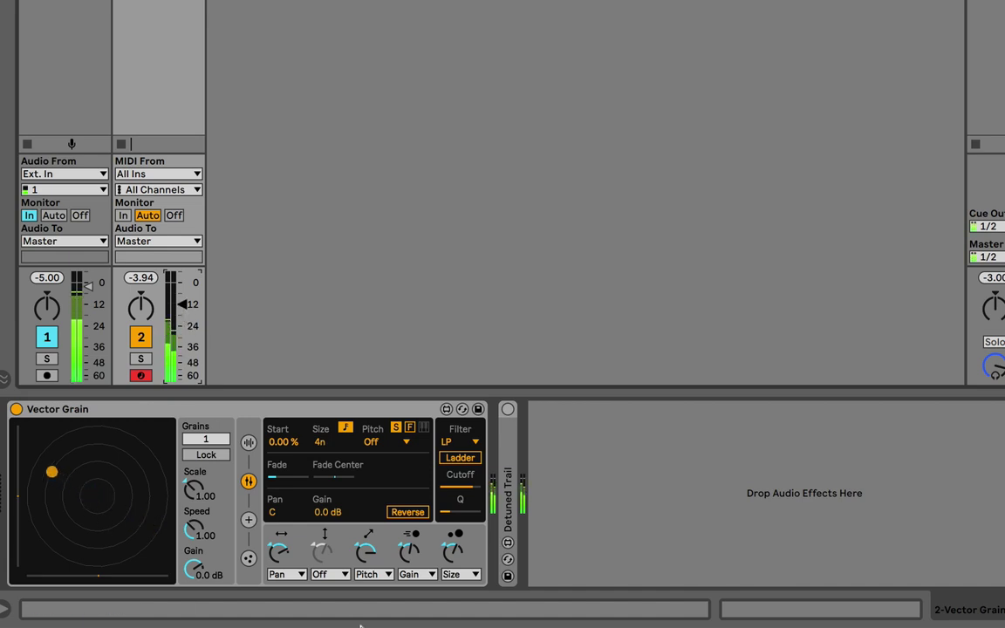
left_click(364, 555)
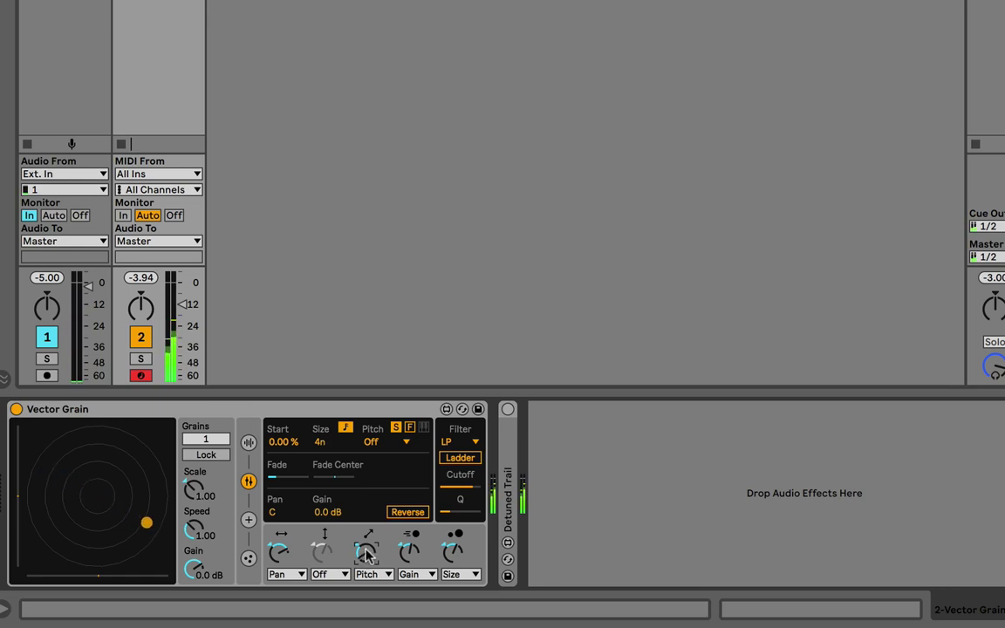
left_click(414, 550)
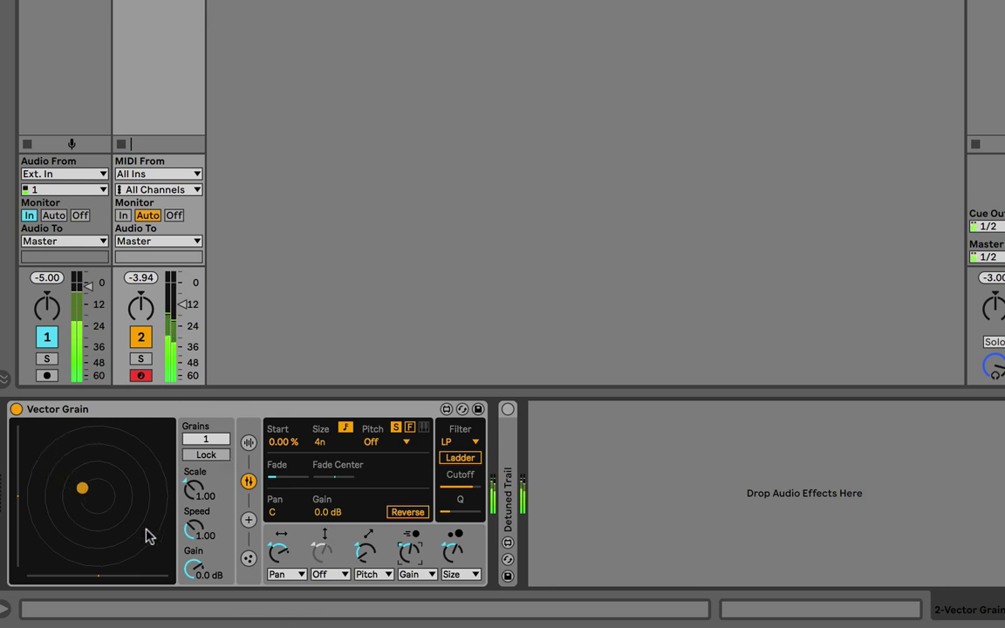
- Set the diagonal-arrow modulation target to Off and the speed modulation target to Pitch, listen, and turn track 2 down
left_click(366, 575)
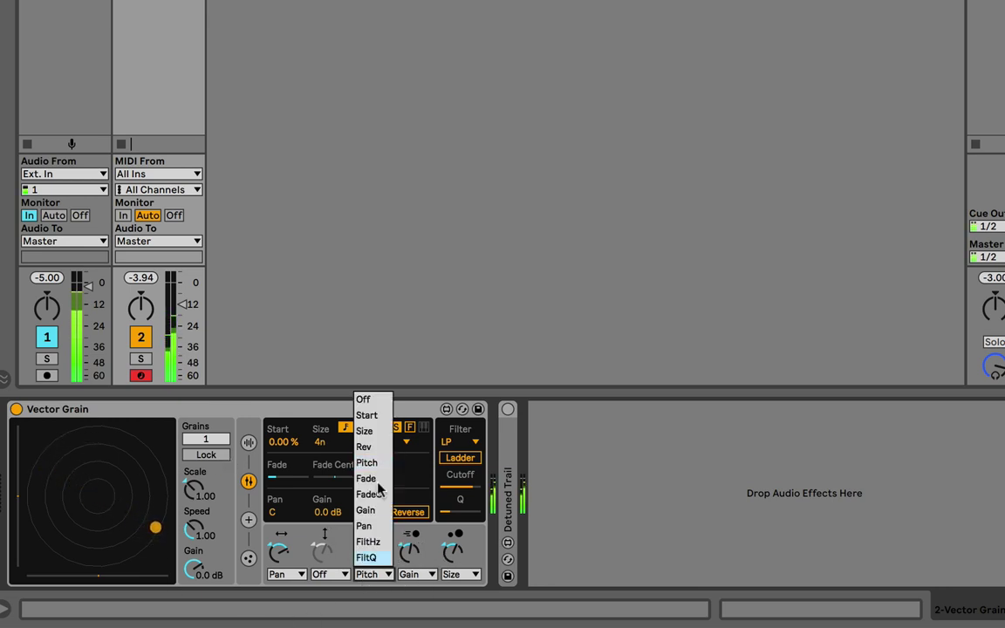
left_click(373, 404)
left_click(417, 575)
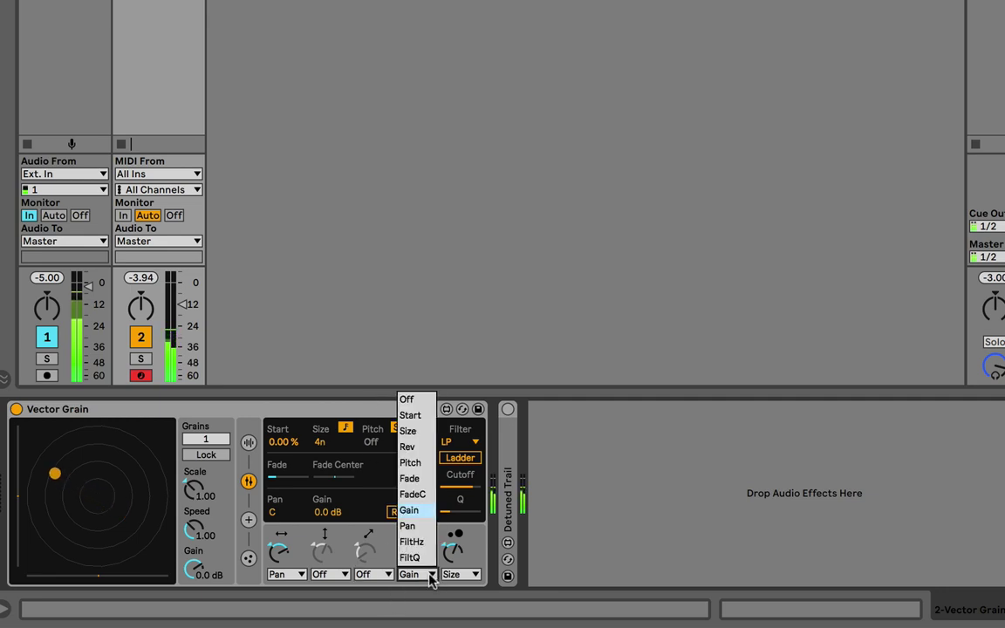
left_click(410, 462)
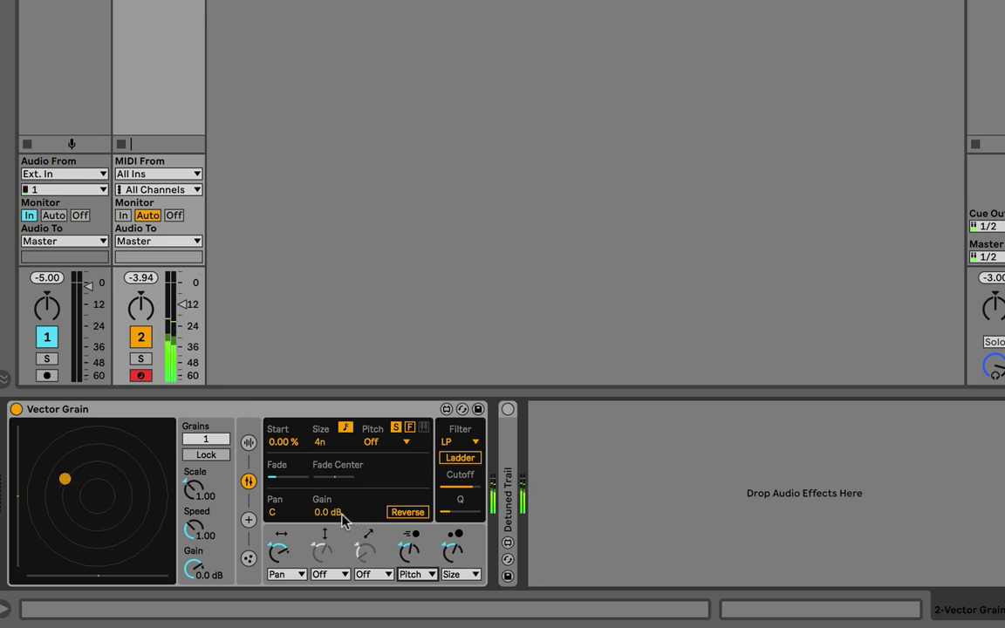
left_click_drag(189, 303, 189, 322)
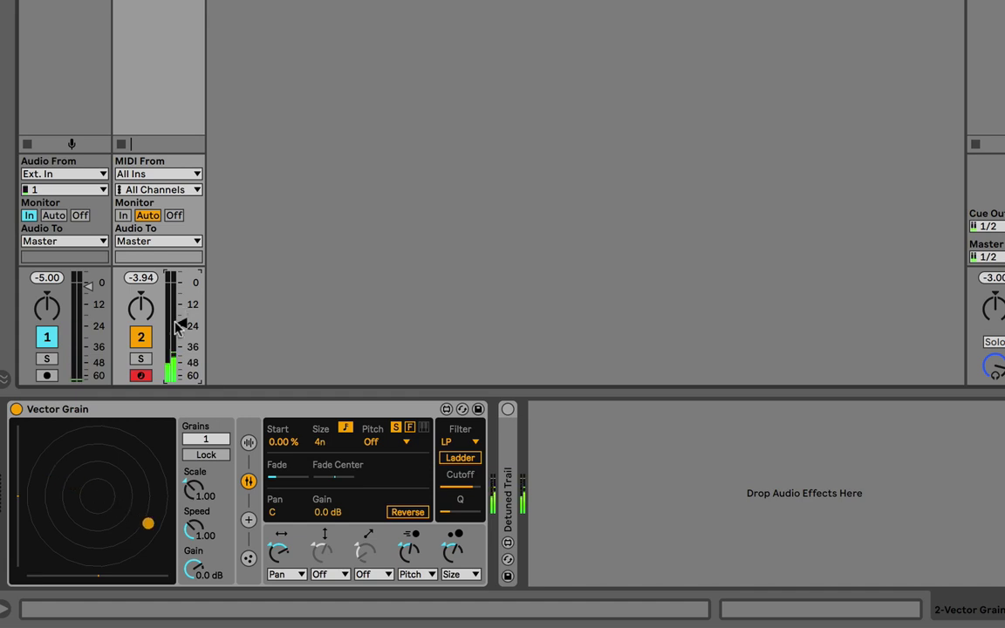
- Set Vector Grain's speed and particle-size modulation targets to Off
left_click(417, 574)
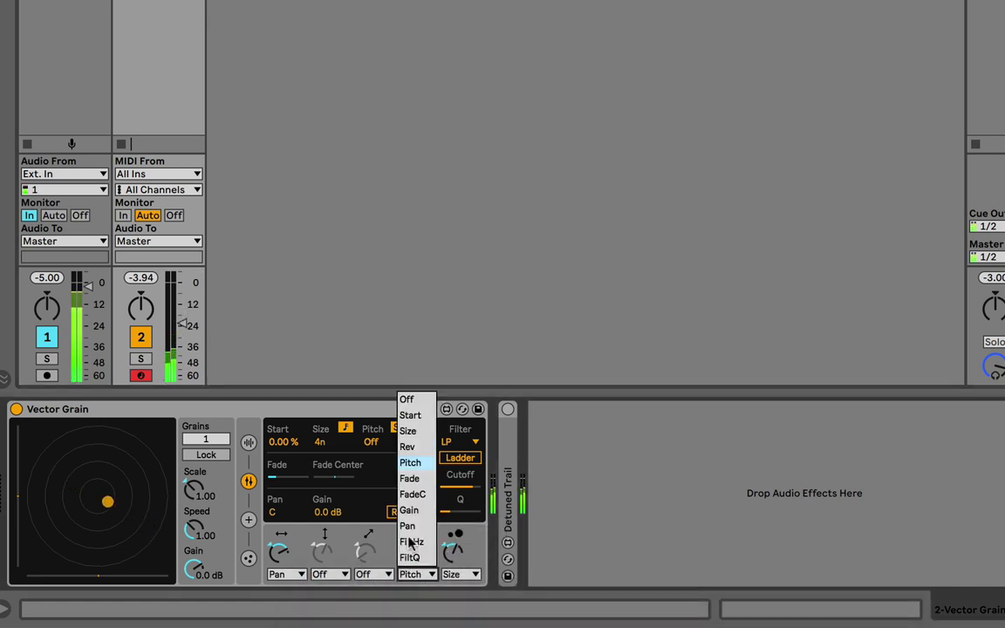
left_click(407, 399)
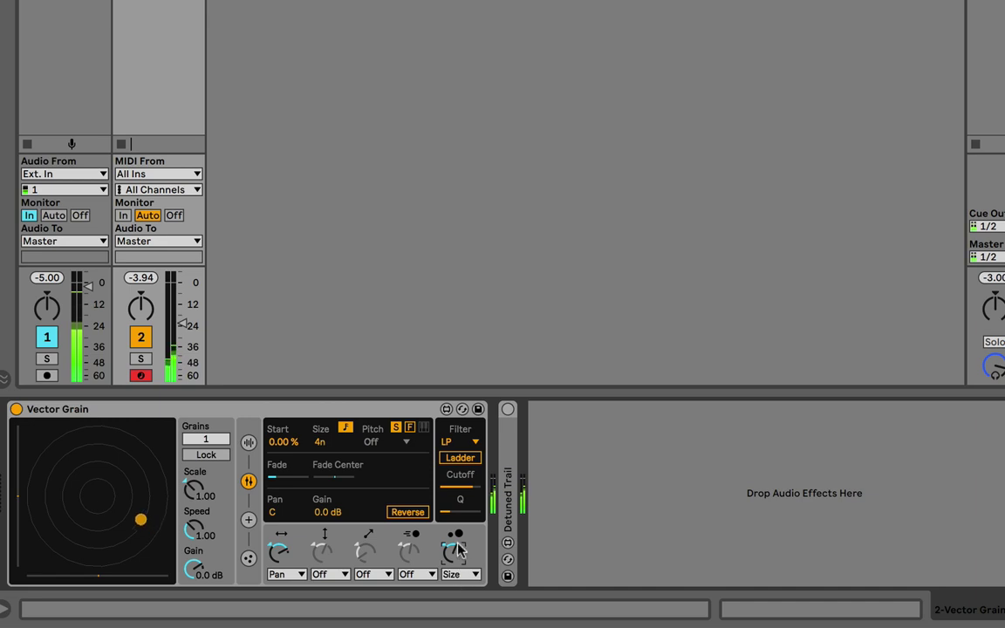
left_click(460, 574)
left_click(453, 399)
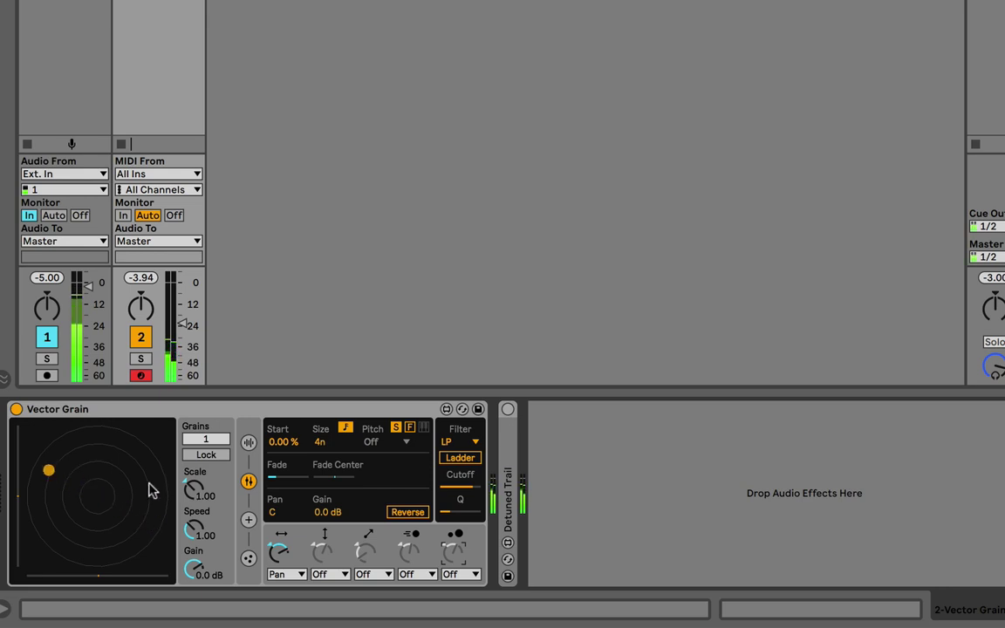
- Raise the particles' Rnd>Mass to maximum and increase the number of grains to 4
left_click(249, 558)
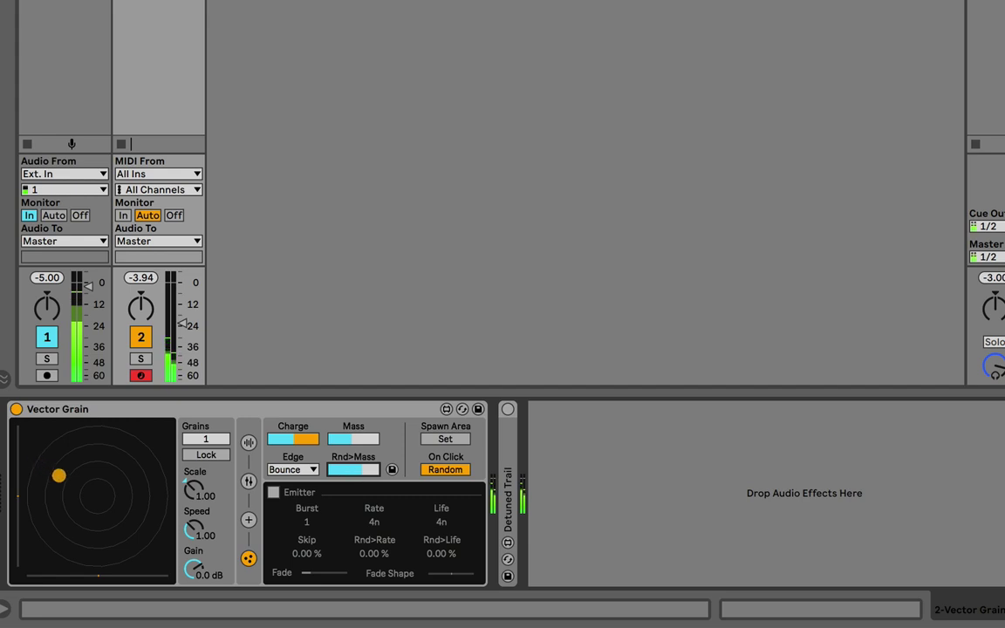
left_click_drag(353, 469, 354, 453)
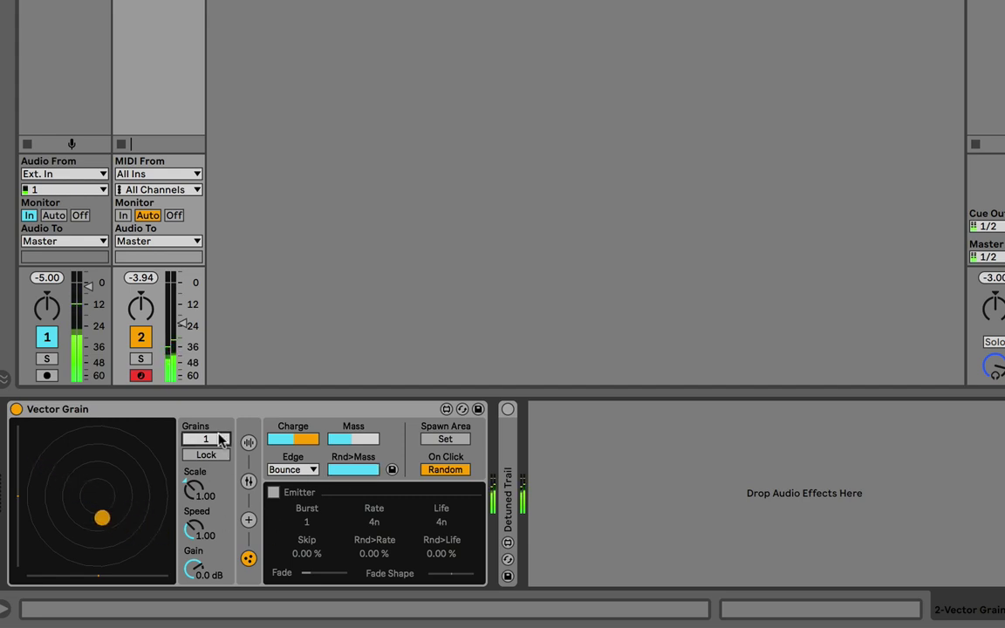
scroll(219, 438, "up", 3)
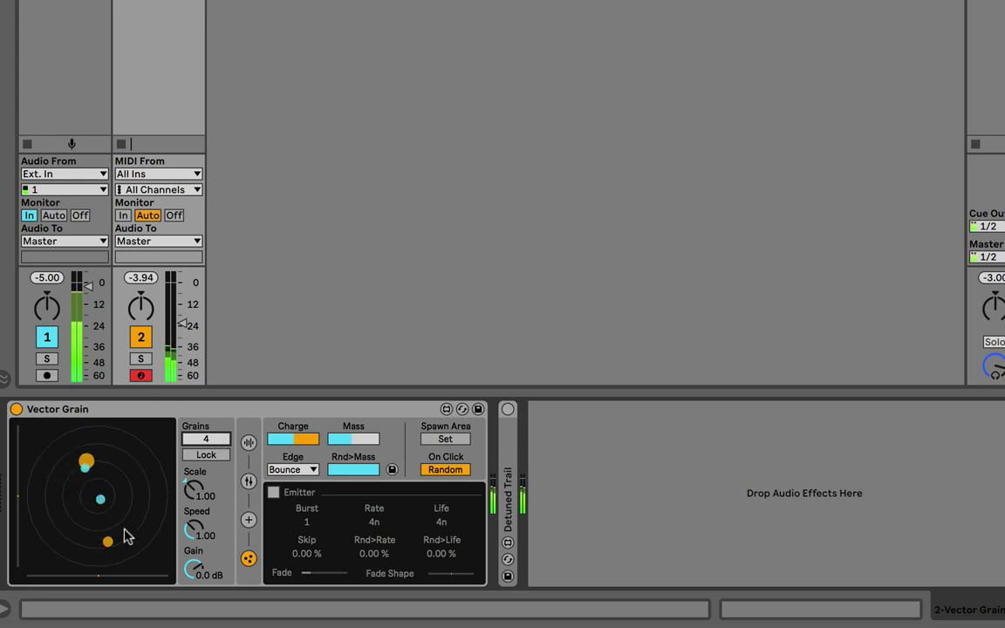
mouse_move(344, 469)
left_mouse_down()
mouse_move(360, 471)
mouse_move(360, 493)
mouse_move(358, 466)
left_mouse_up()
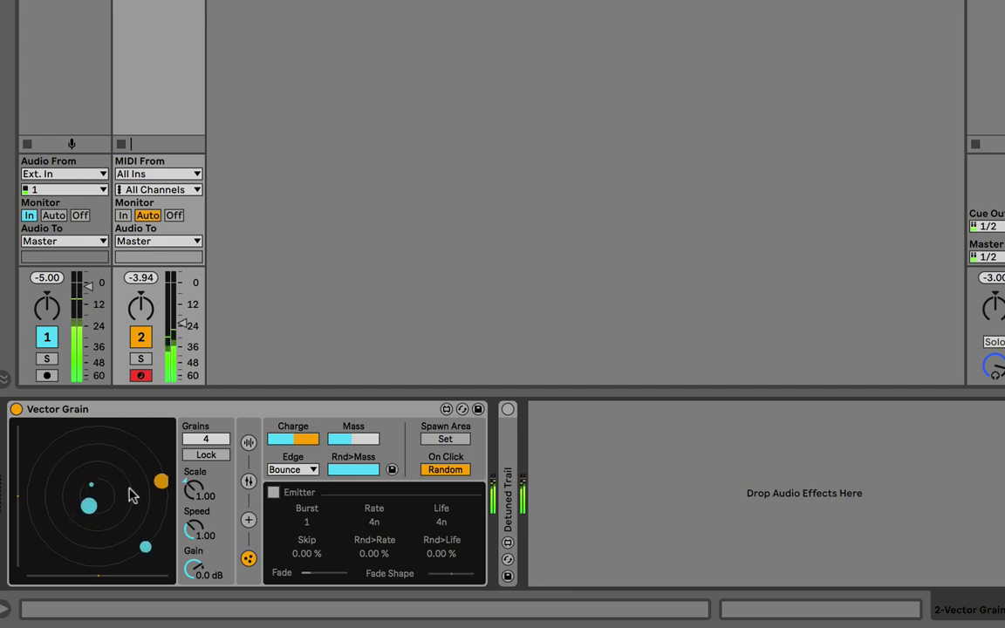
- Set Vector Grain's particle-size modulation target to Pitch and adjust track 2's volume, ending near the 12 mark
left_click(248, 480)
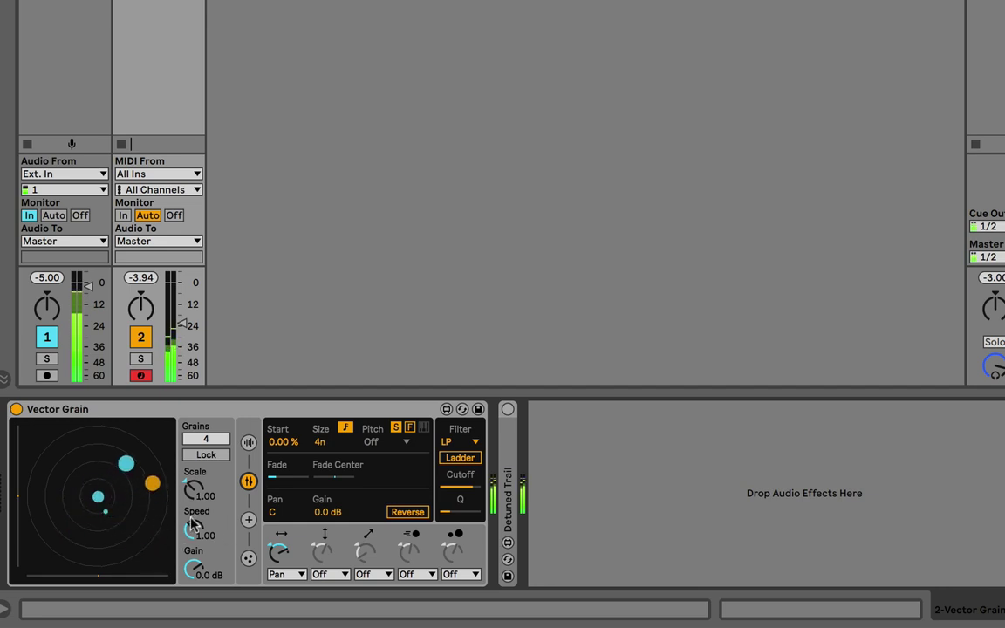
left_click(474, 575)
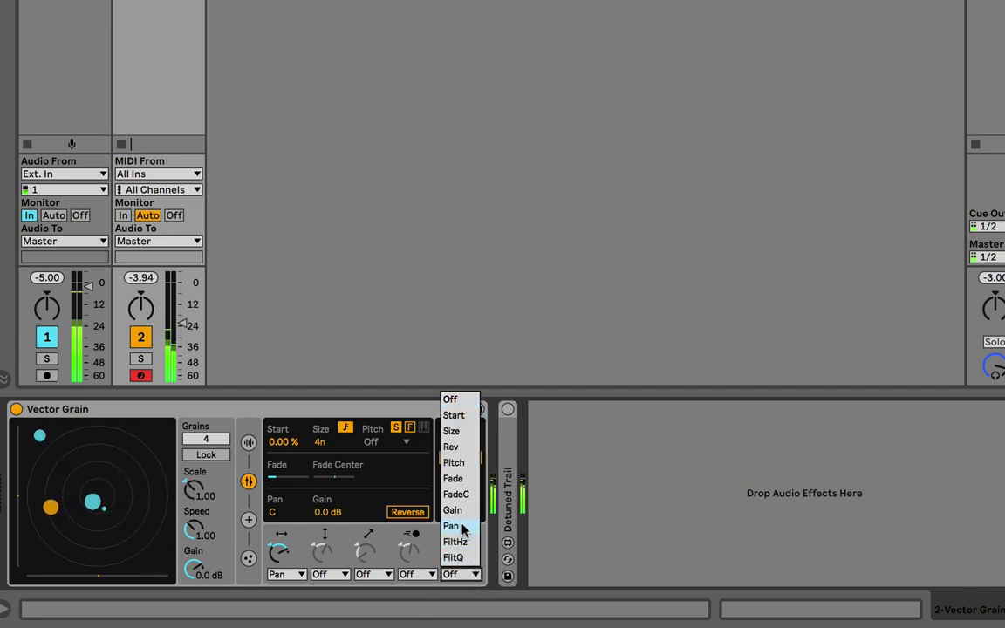
left_click(453, 464)
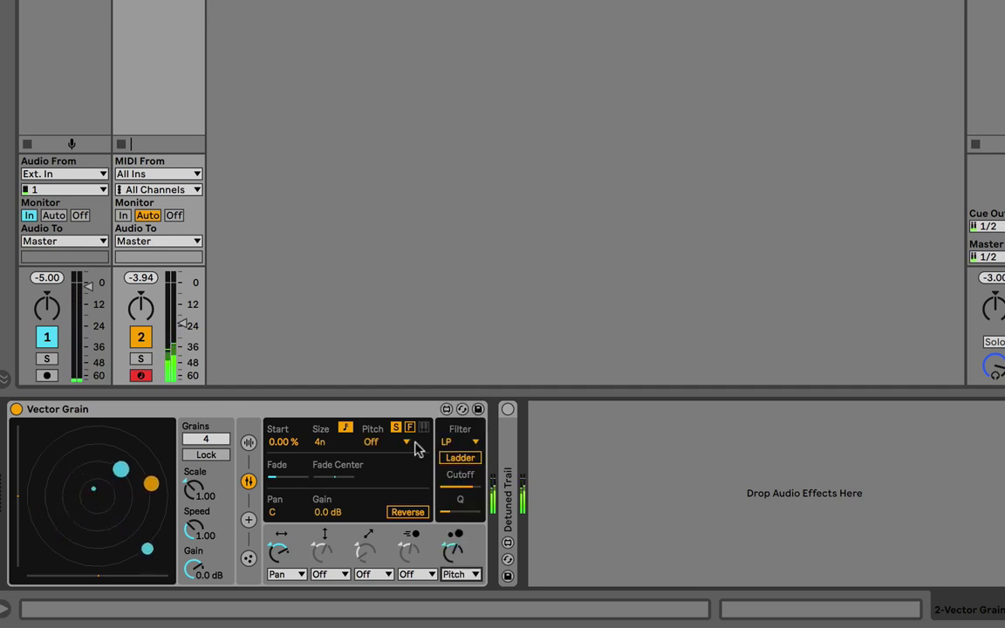
mouse_move(181, 324)
left_mouse_down()
mouse_move(181, 293)
mouse_move(181, 343)
left_mouse_up()
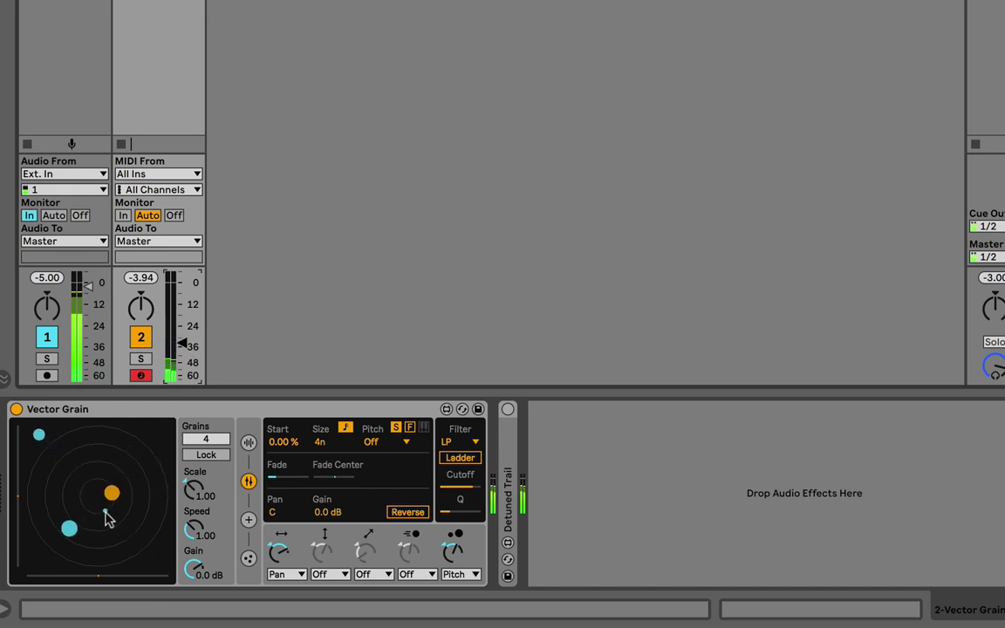
left_click_drag(181, 343, 182, 312)
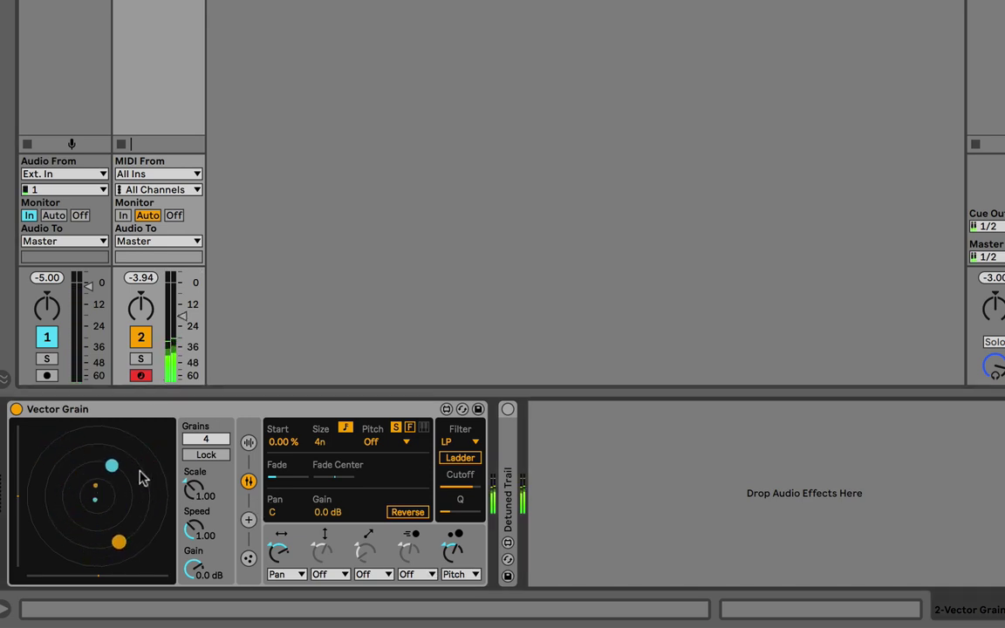
left_click_drag(182, 315, 183, 297)
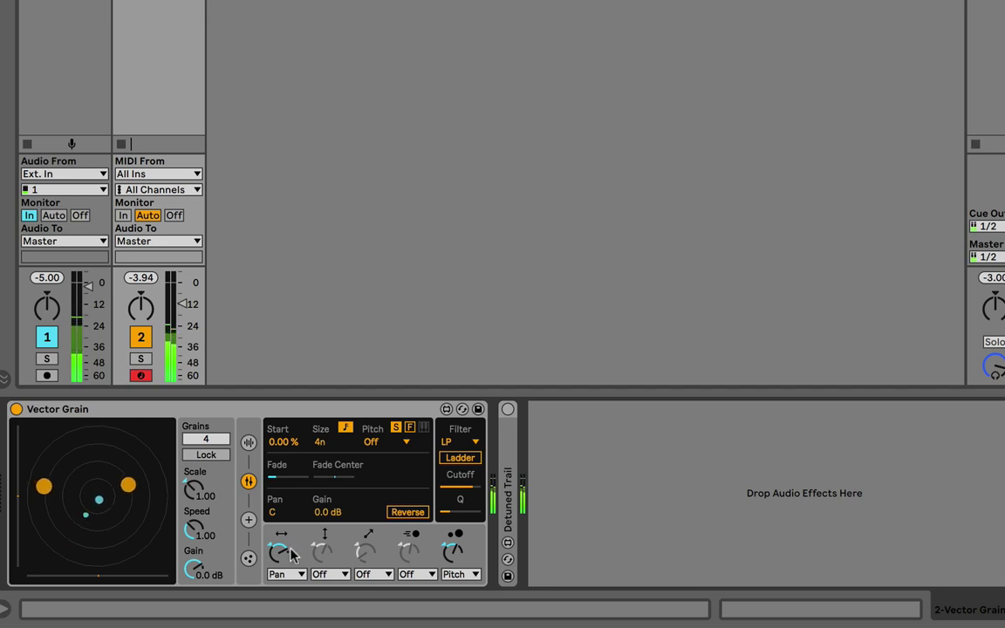
- Raise the particles' Mass nearly to maximum and bring it back to around the middle
left_click(248, 559)
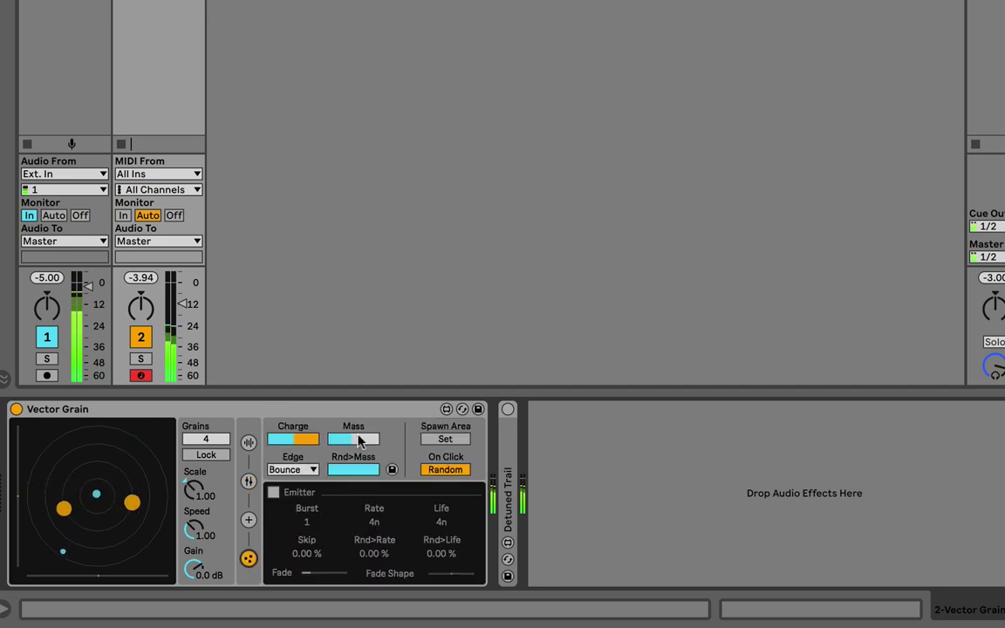
left_click(360, 443)
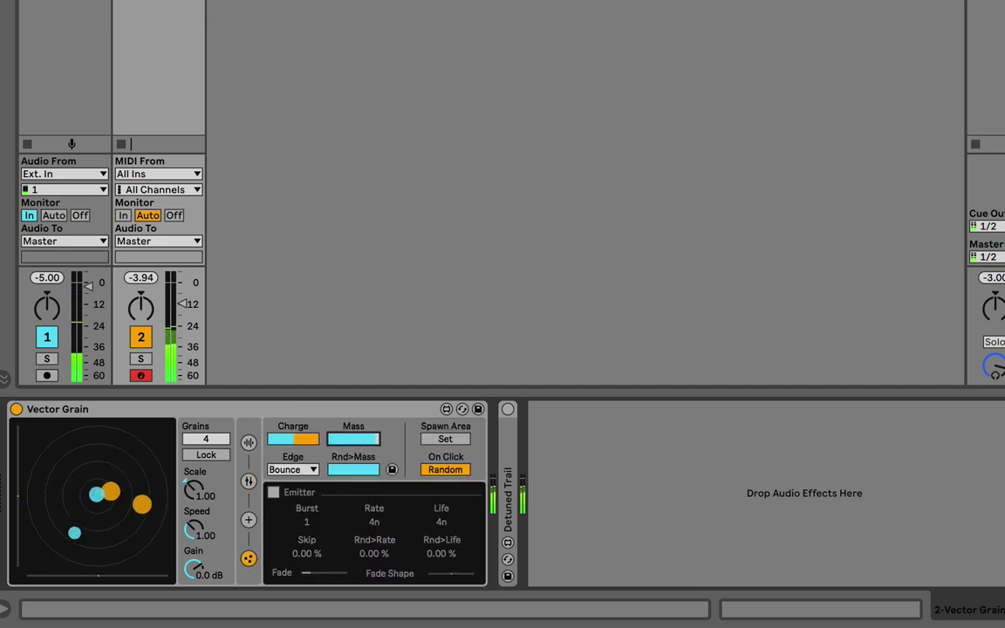
left_click_drag(360, 442, 360, 463)
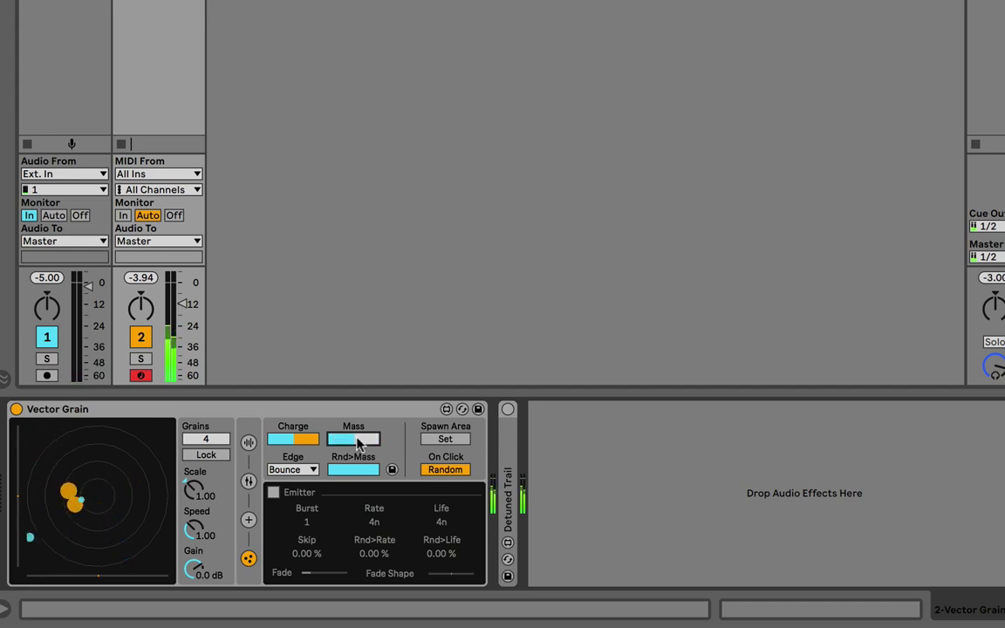
- Quantize the grain pitch to the MajPent scale and shorten the grain size to 24n
left_click(250, 482)
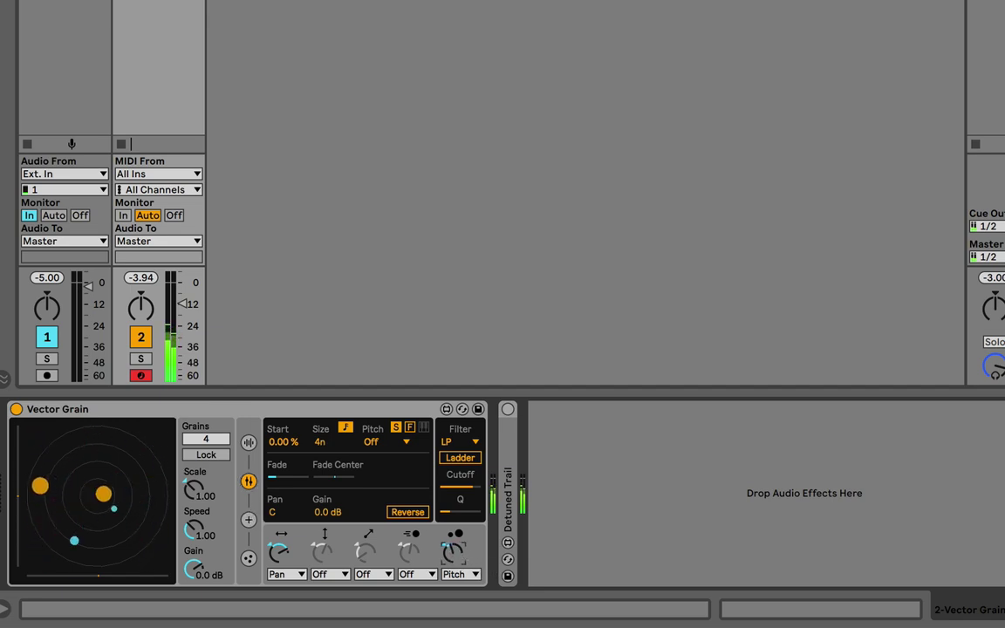
left_click(404, 442)
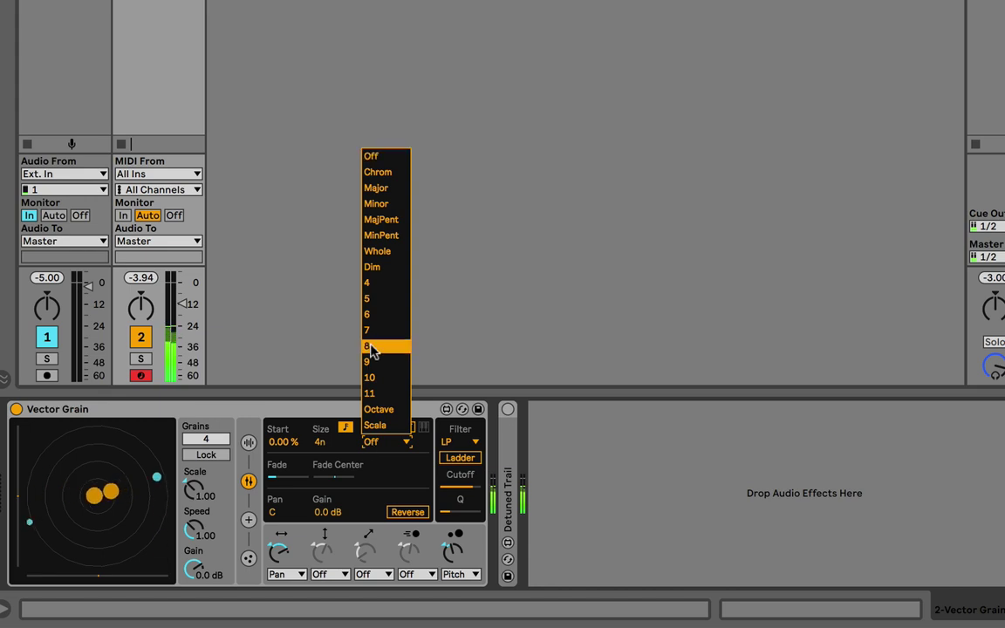
left_click(381, 220)
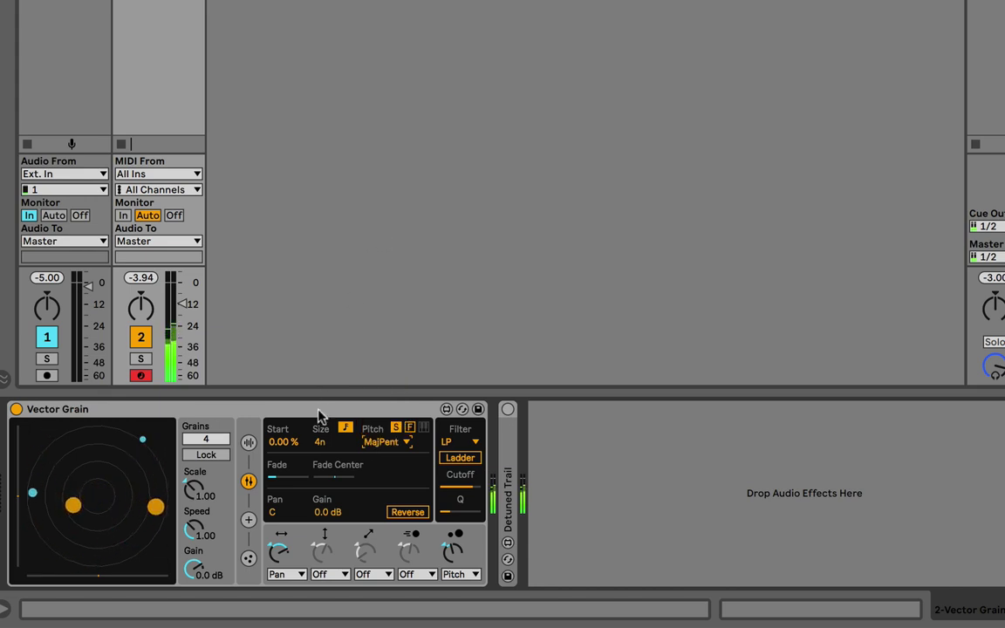
left_click_drag(321, 436, 321, 466)
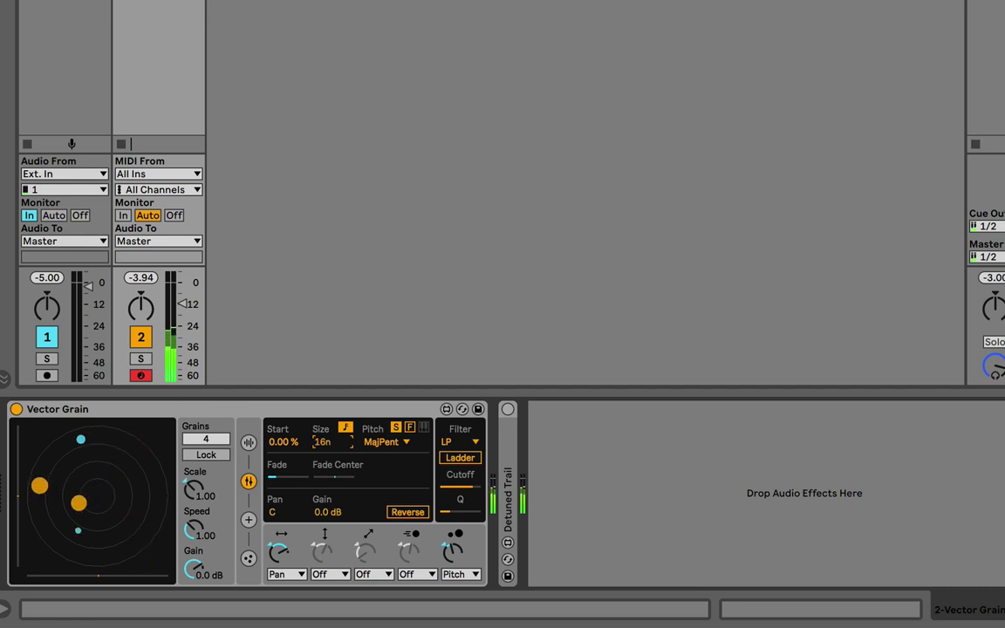
left_click_drag(321, 454, 322, 445)
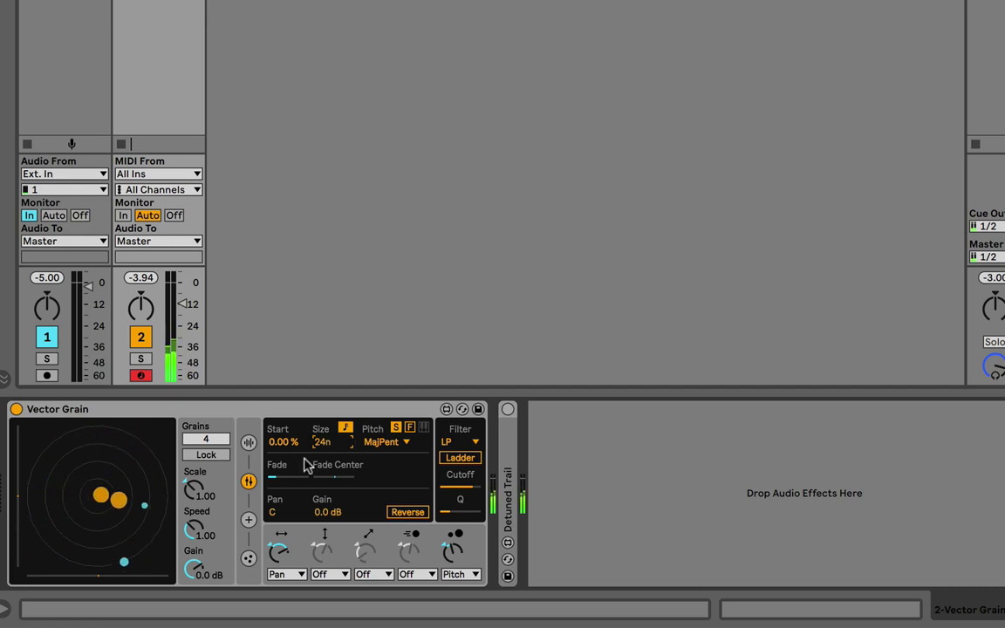
- Lower track 2's volume to just below the 12 mark
left_click(129, 506)
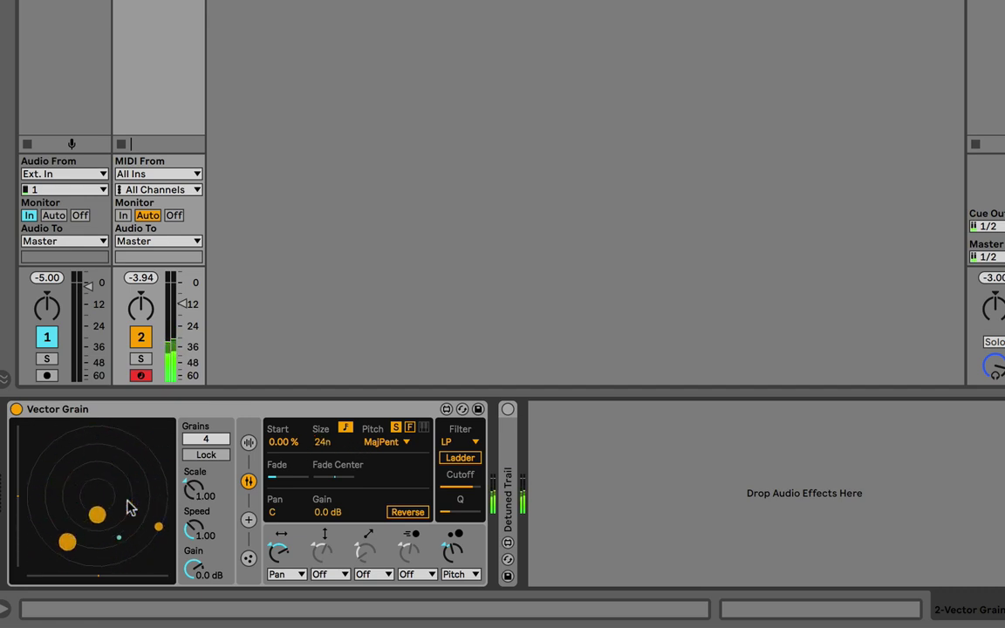
left_click(182, 303)
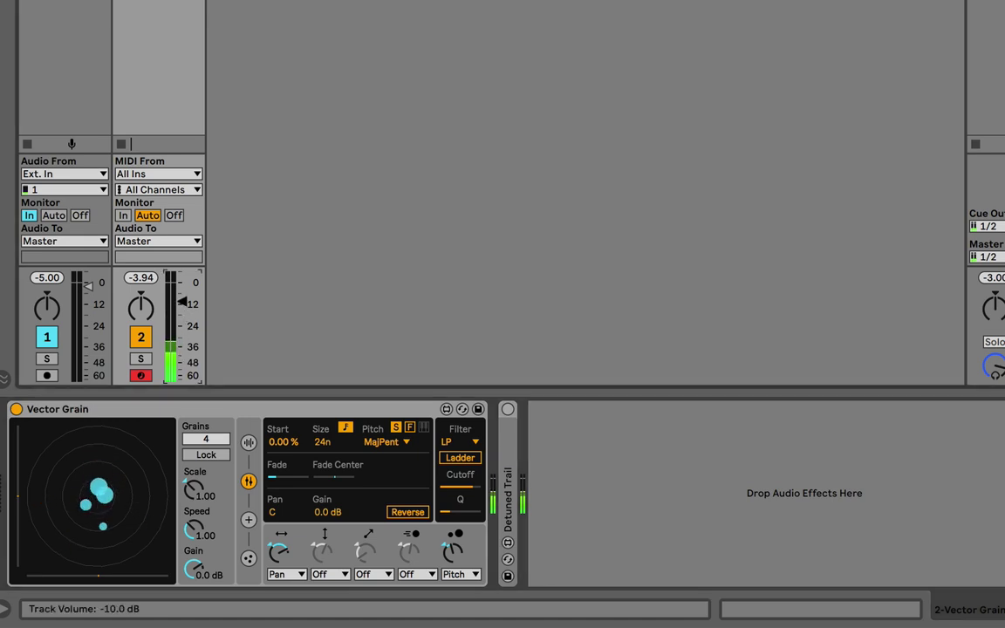
left_click_drag(182, 300, 182, 307)
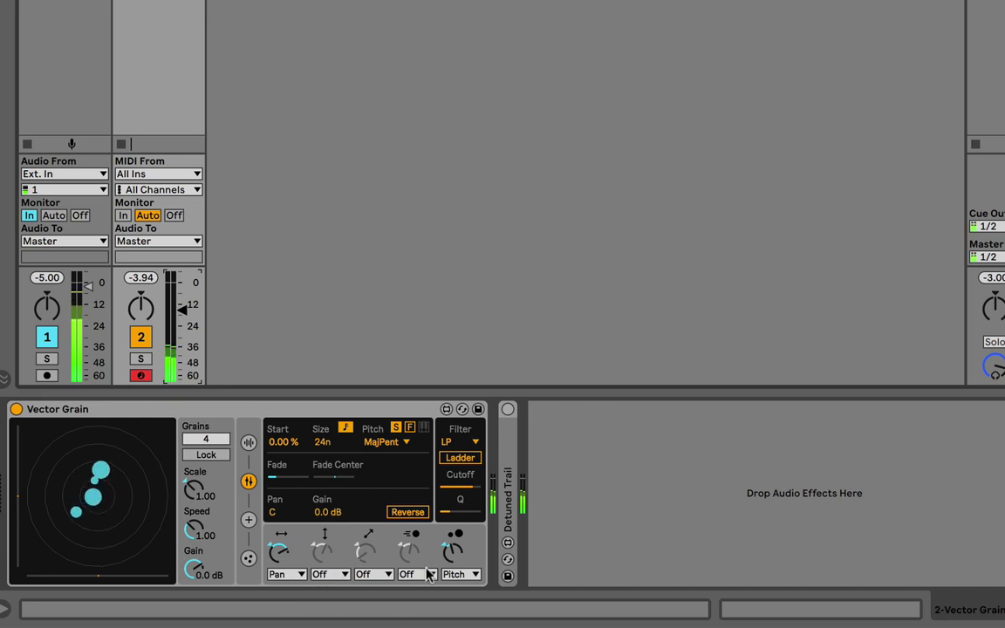
- Modulate FiltHz with the particles' vertical position, reduce the filter cutoff while raising Q, and bring track 2's volume to -3.0 dB
left_click(329, 574)
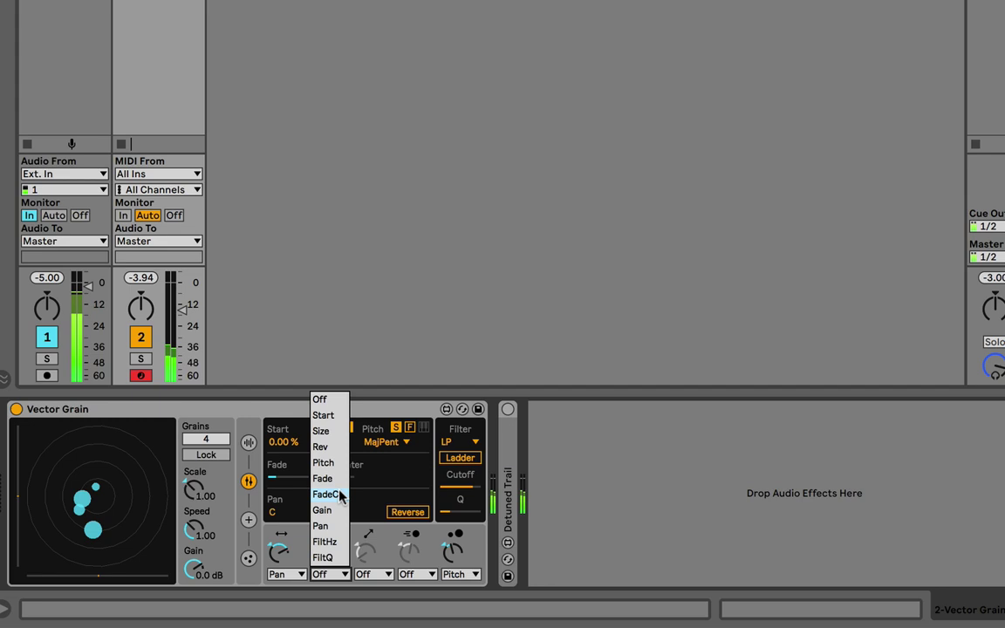
left_click(335, 542)
left_click_drag(465, 516, 459, 506)
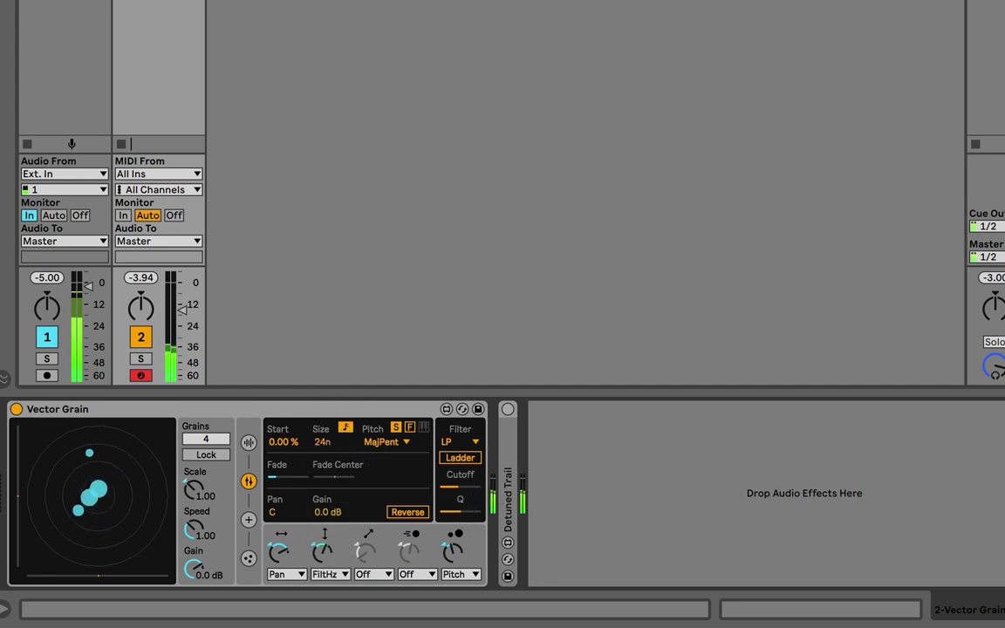
left_click_drag(190, 303, 183, 287)
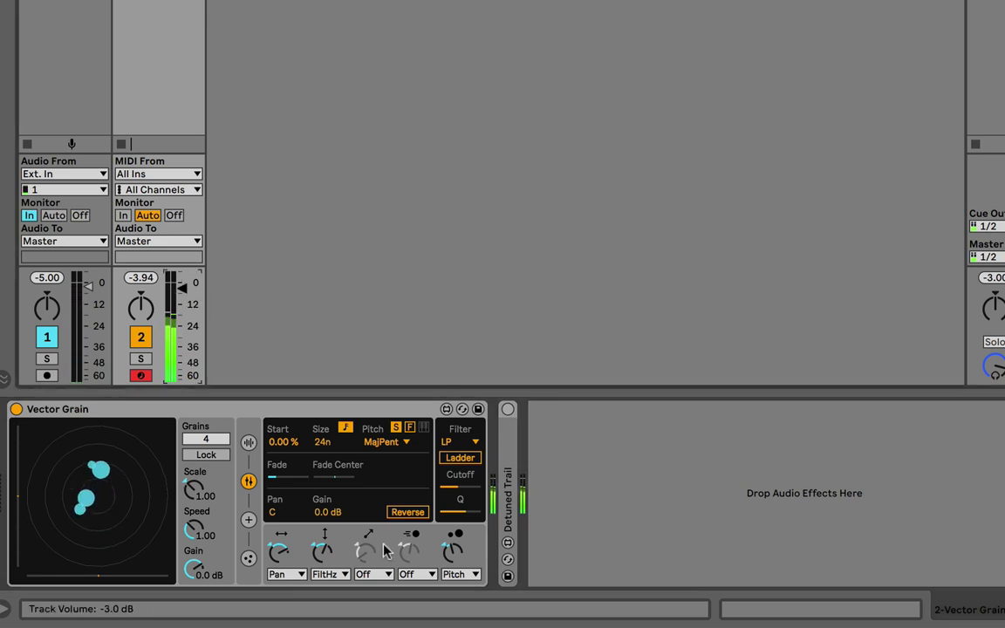
- Set Vector Grain's particle-distance modulation target to Size and its particle-speed modulation target to Start
left_click(384, 575)
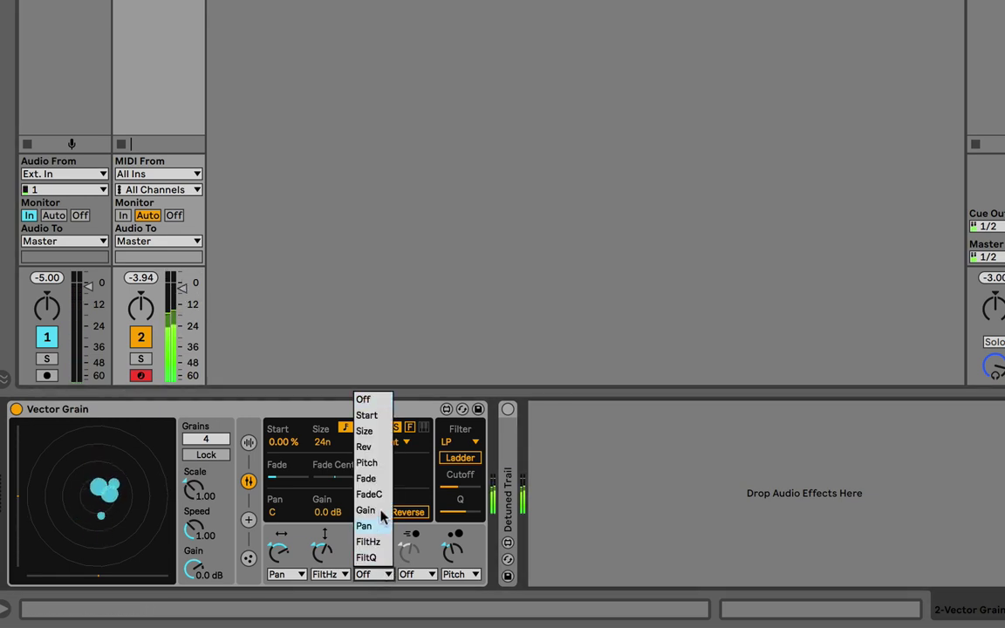
left_click(382, 438)
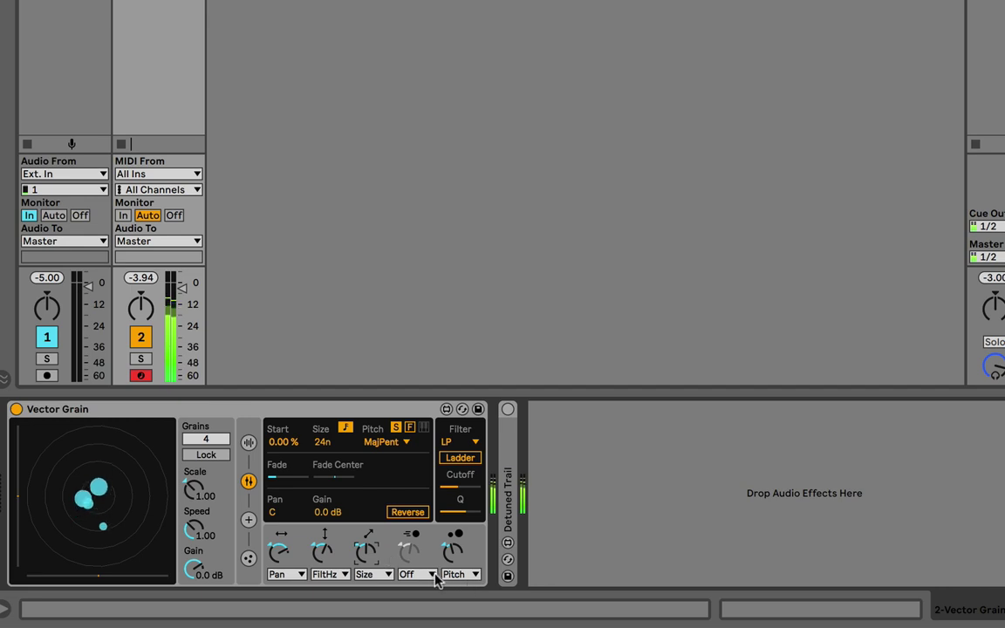
left_click(408, 574)
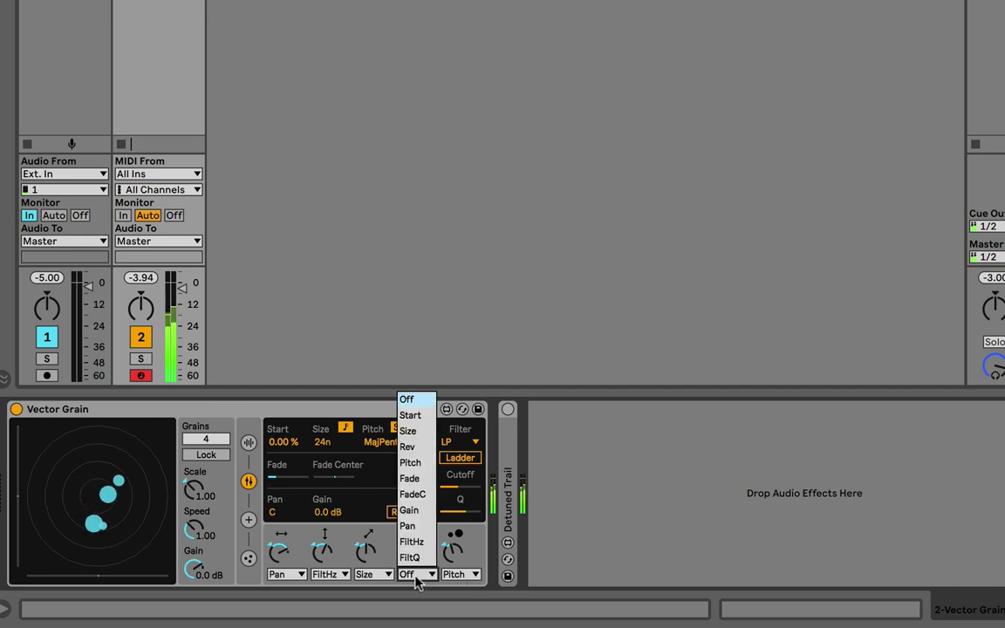
left_click(422, 415)
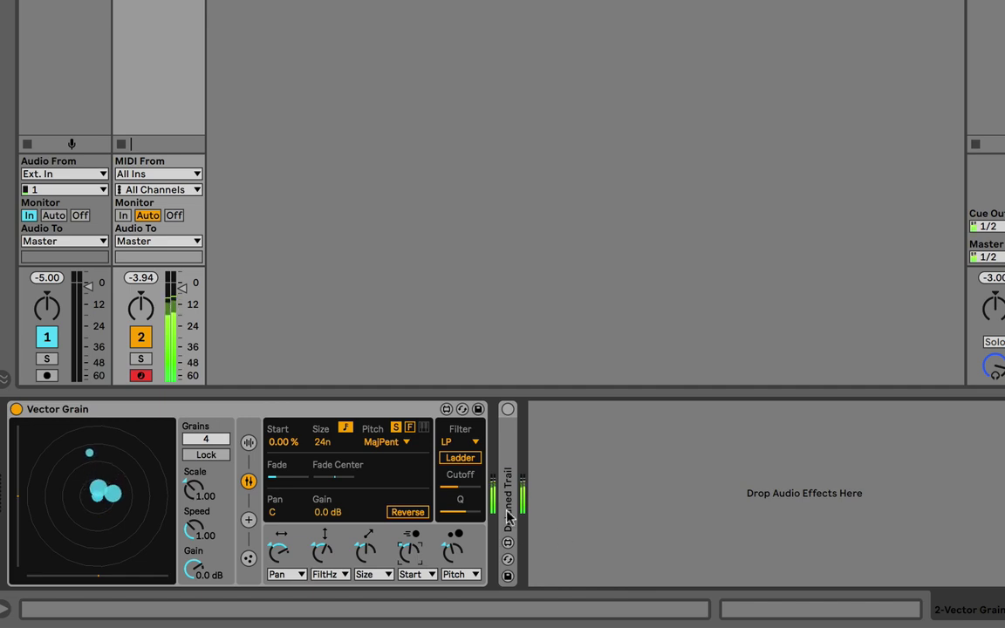
- Try the BP type for the grain filter and settle on Res
left_click(465, 443)
left_click(455, 503)
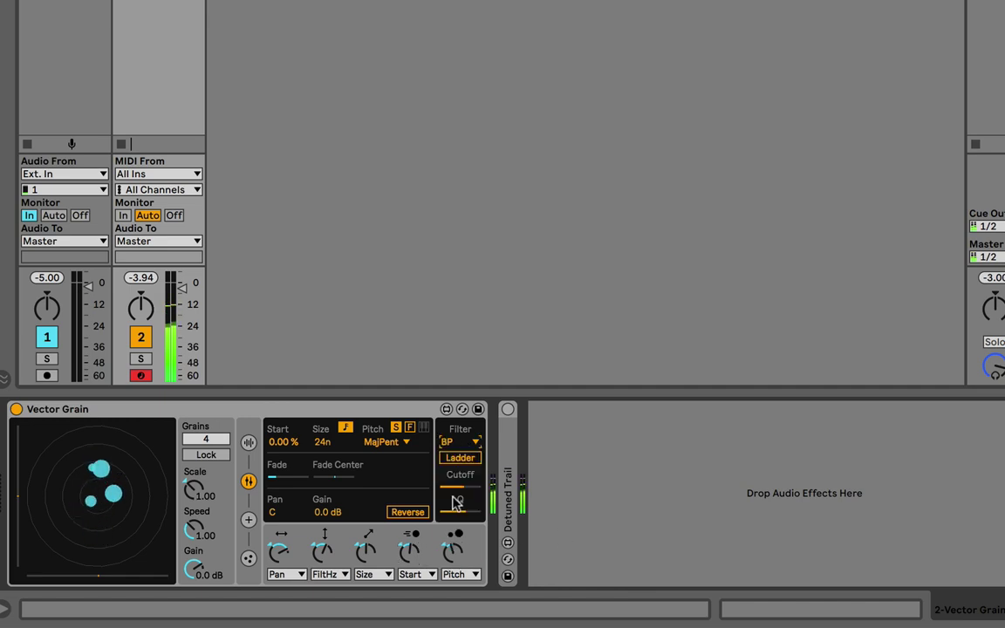
left_click(459, 442)
left_click(464, 544)
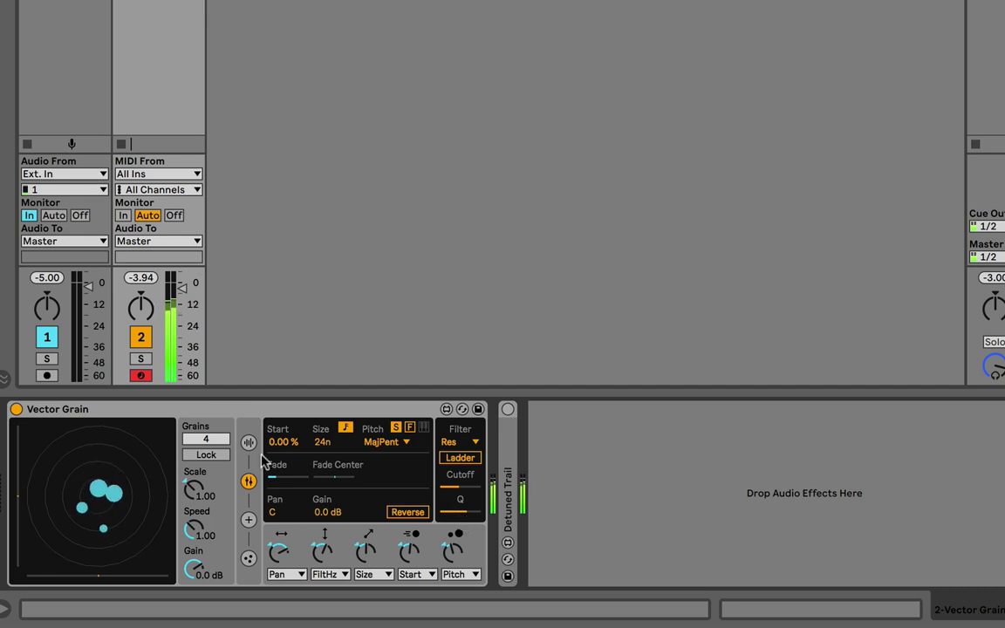
- Hide Vector Grain's grain parameter section and adjust track 2's volume, ending at -12.0 dB
left_click(249, 481)
mouse_move(181, 287)
left_mouse_down()
mouse_move(181, 311)
mouse_move(181, 296)
left_mouse_up()
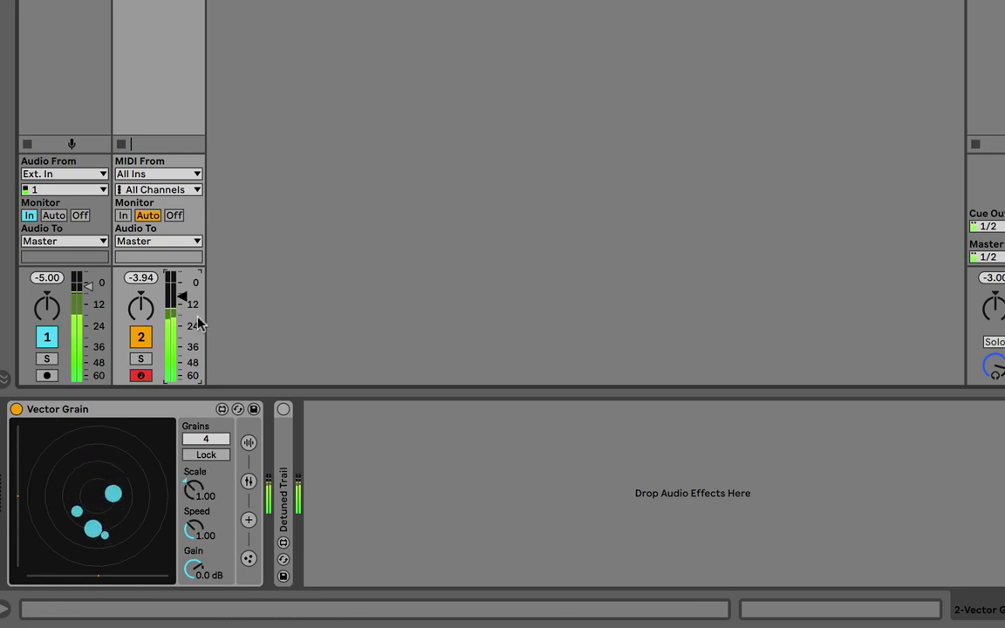
left_click_drag(181, 297, 181, 324)
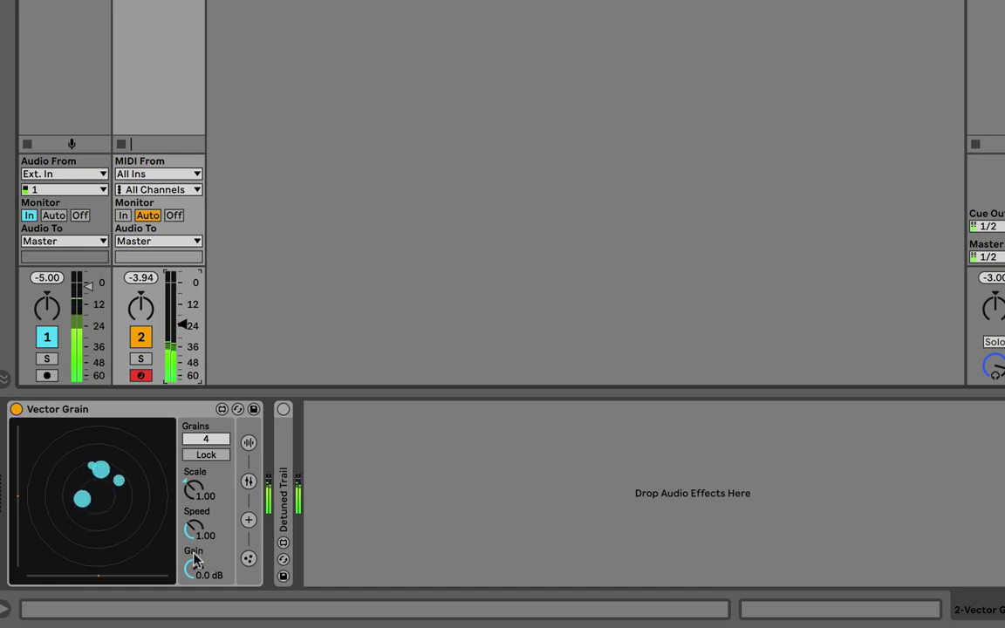
left_click_drag(183, 326, 182, 304)
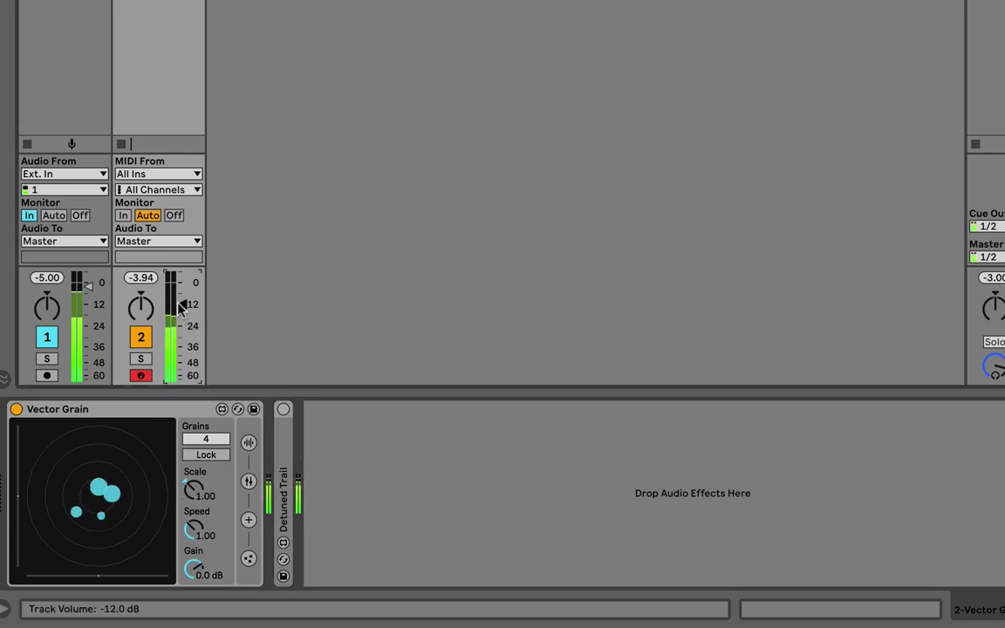
- Reduce the particles' Scale to 0.48 and Speed to 0.19, and offset the particle field toward its upper right
left_click(195, 490)
left_click_drag(197, 492, 197, 515)
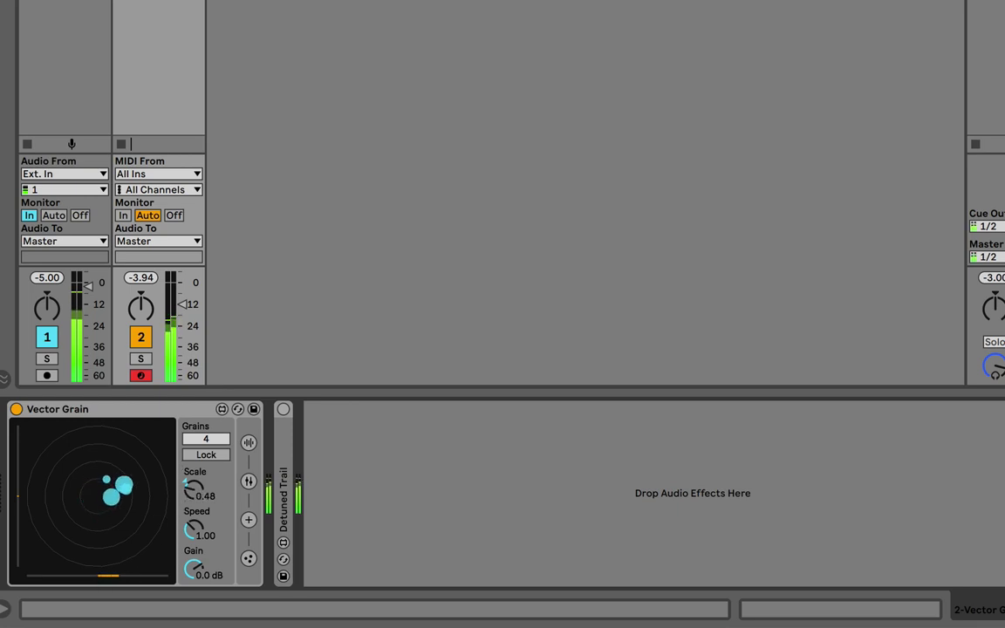
left_click_drag(20, 487, 18, 478)
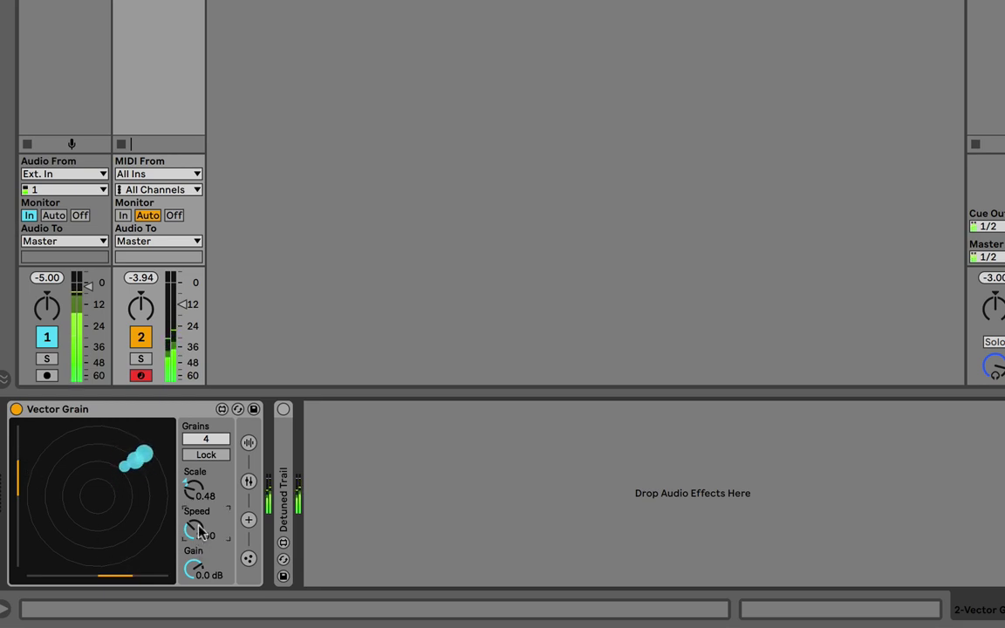
left_click_drag(193, 529, 194, 562)
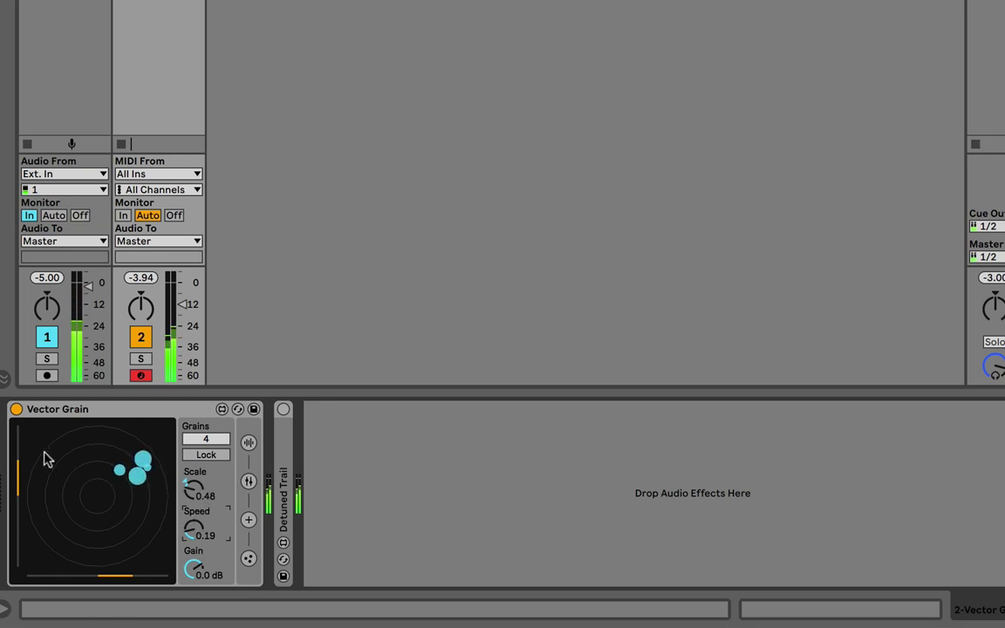
- Raise the number of grains to 11, lower it to 8 and on to MIDI mode, and cancel the error dialog
left_click_drag(206, 438, 206, 413)
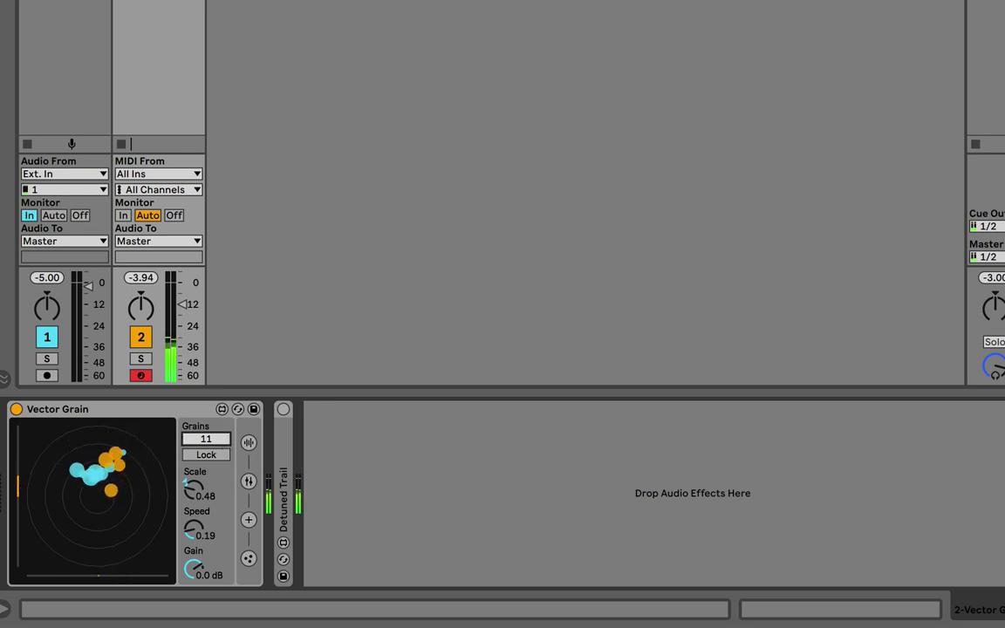
left_click_drag(226, 441, 226, 452)
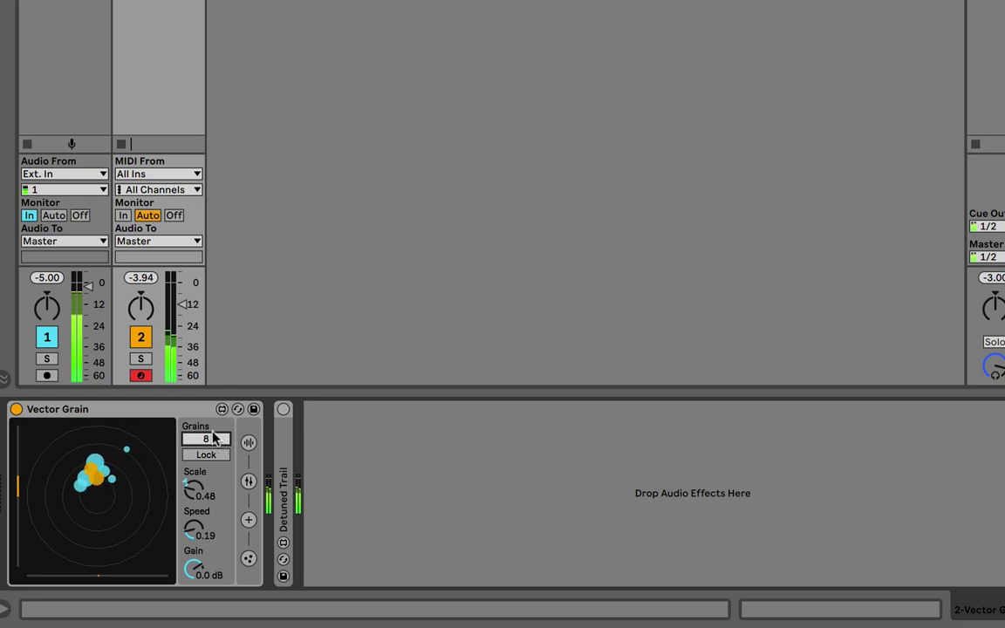
mouse_move(213, 438)
left_mouse_down()
mouse_move(213, 466)
mouse_move(209, 442)
left_mouse_up()
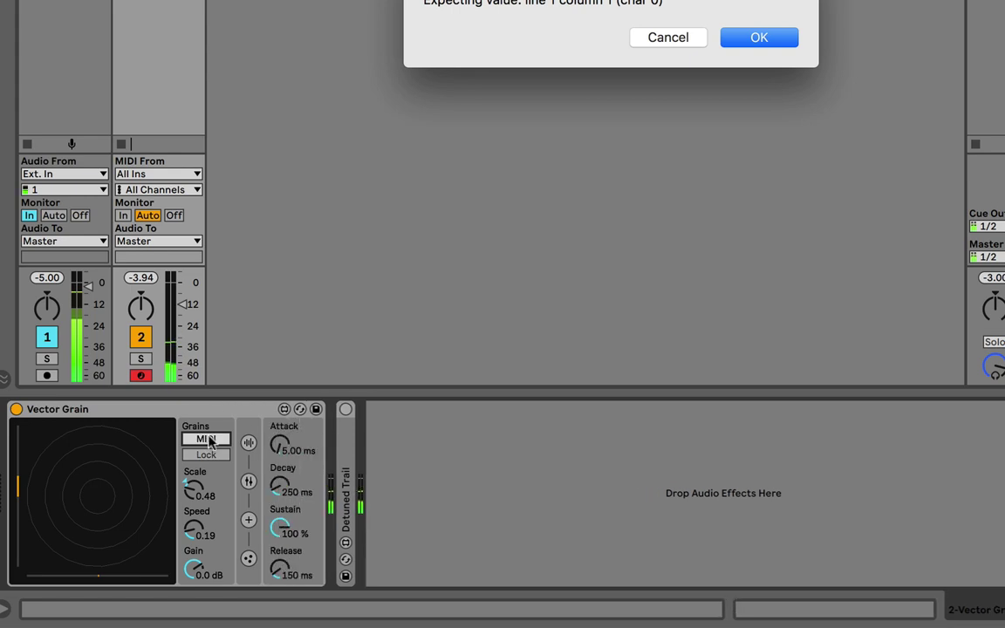
left_click(636, 40)
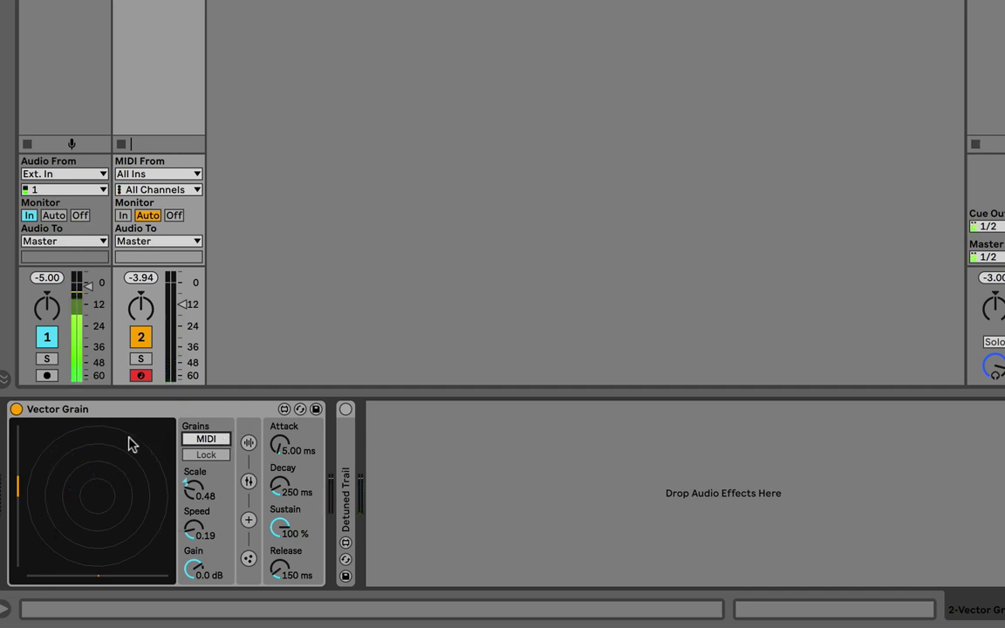
- Make the grain pitch follow MIDI notes and play notes with the computer keyboard octave lowered to C1 to D2
key("z")
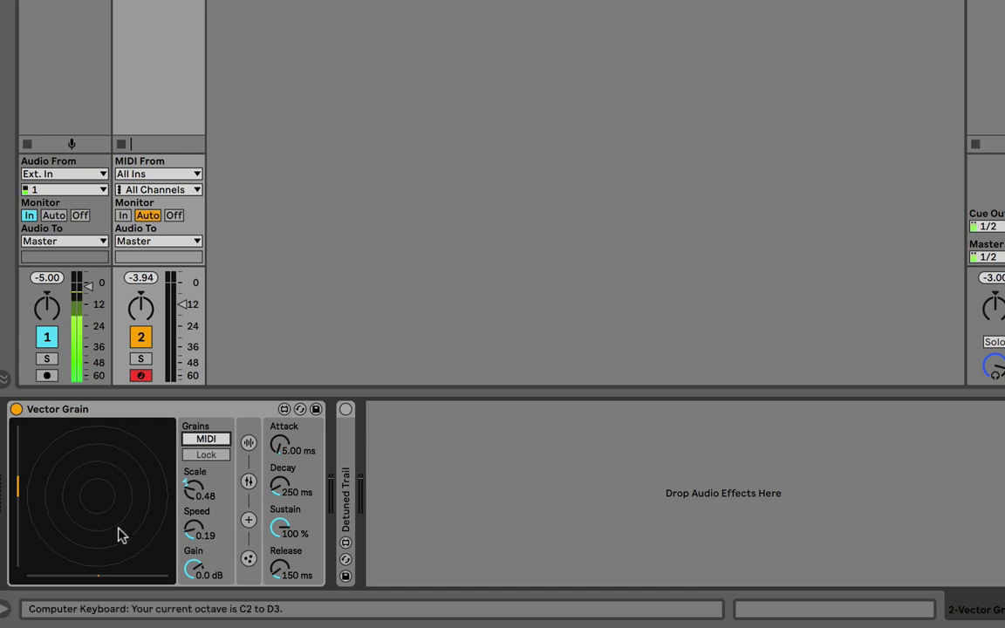
left_click(249, 481)
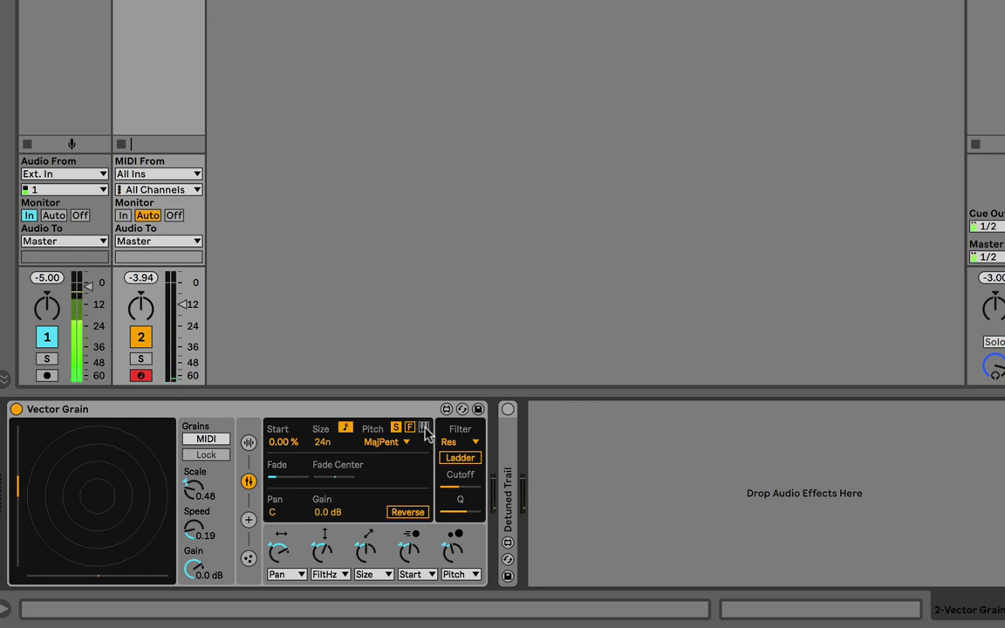
key("z")
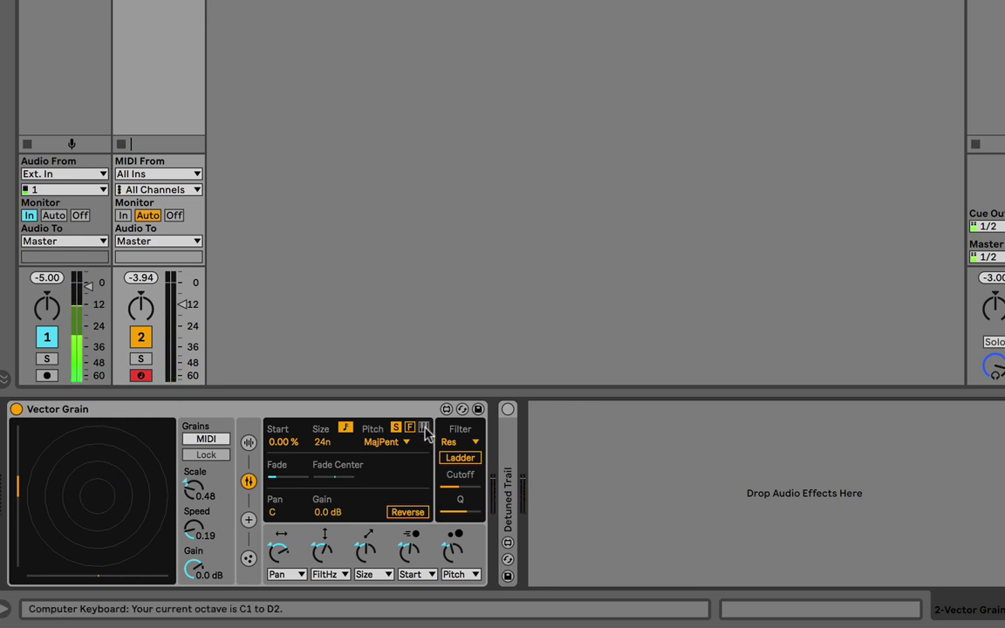
key("a")
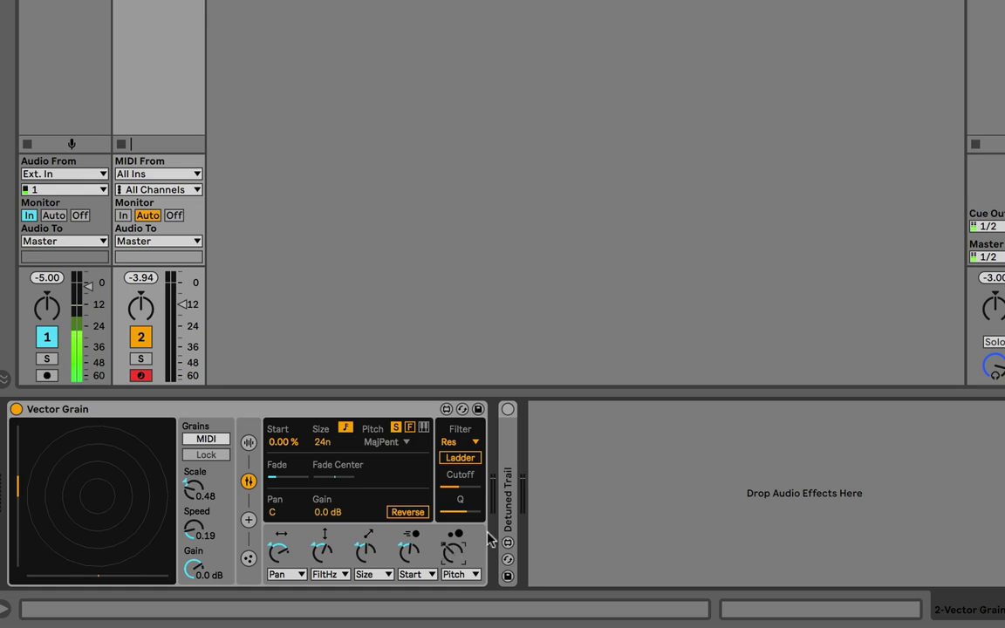
key("a")
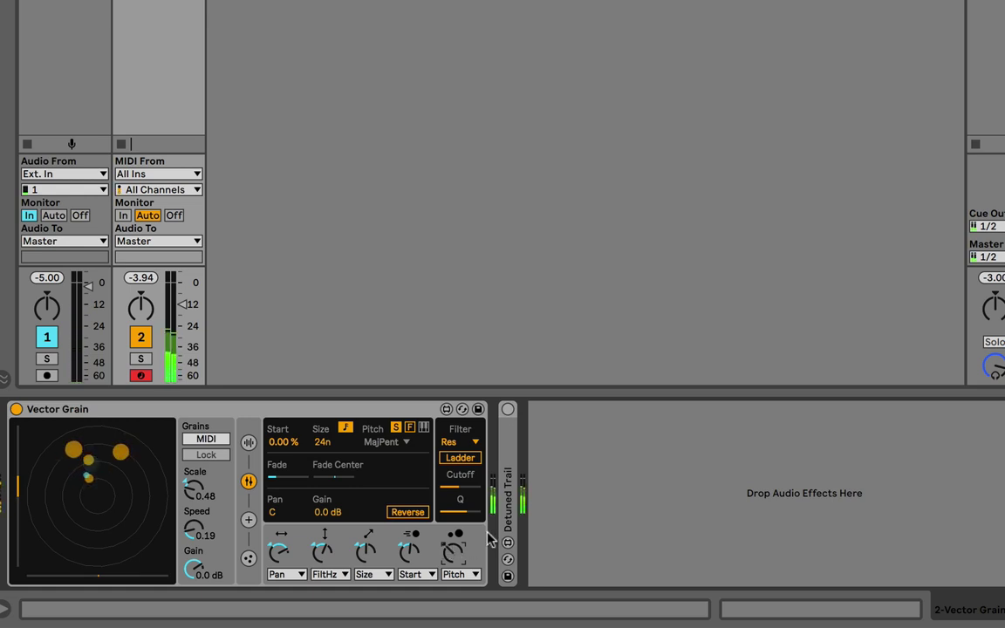
- Set the grain envelope's Attack to 2.81 s and Release to 6.18 s, and raise track 2's volume to -4.0 dB
left_click(247, 482)
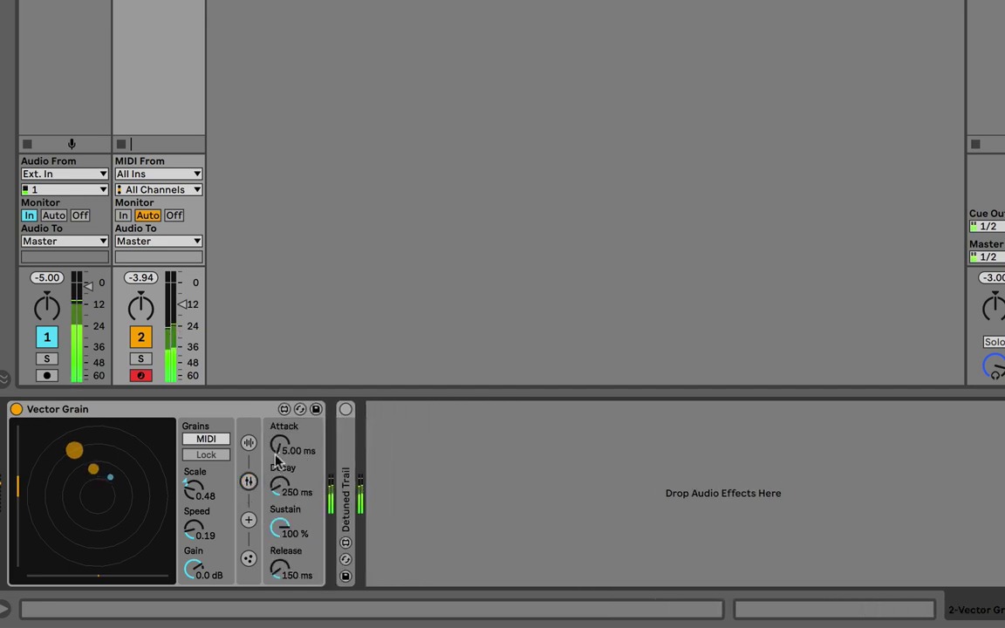
left_click_drag(277, 445, 266, 403)
left_click_drag(279, 569, 253, 484)
mouse_move(277, 445)
left_mouse_down()
mouse_move(262, 403)
mouse_move(283, 454)
left_mouse_up()
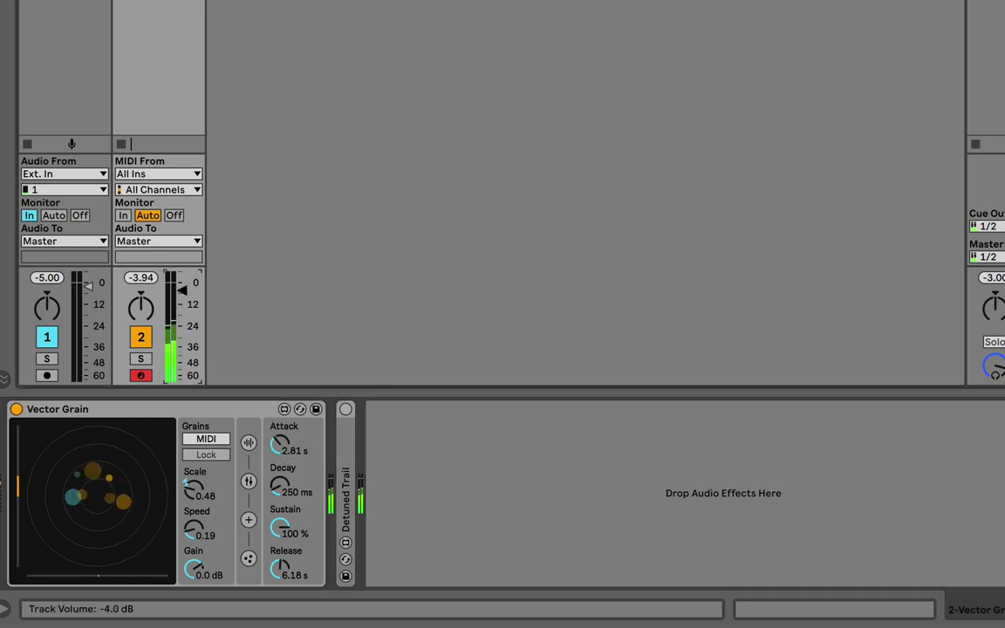
key("z")
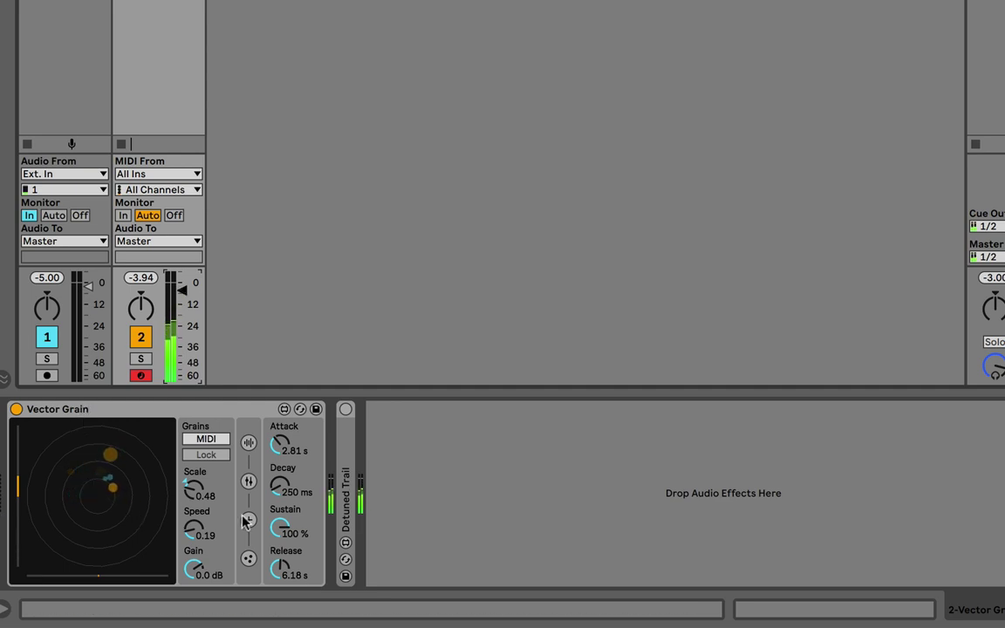
- Leave MIDI mode by setting the number of grains to 5, and bring track 2's volume to around the 12 mark
left_click(217, 443)
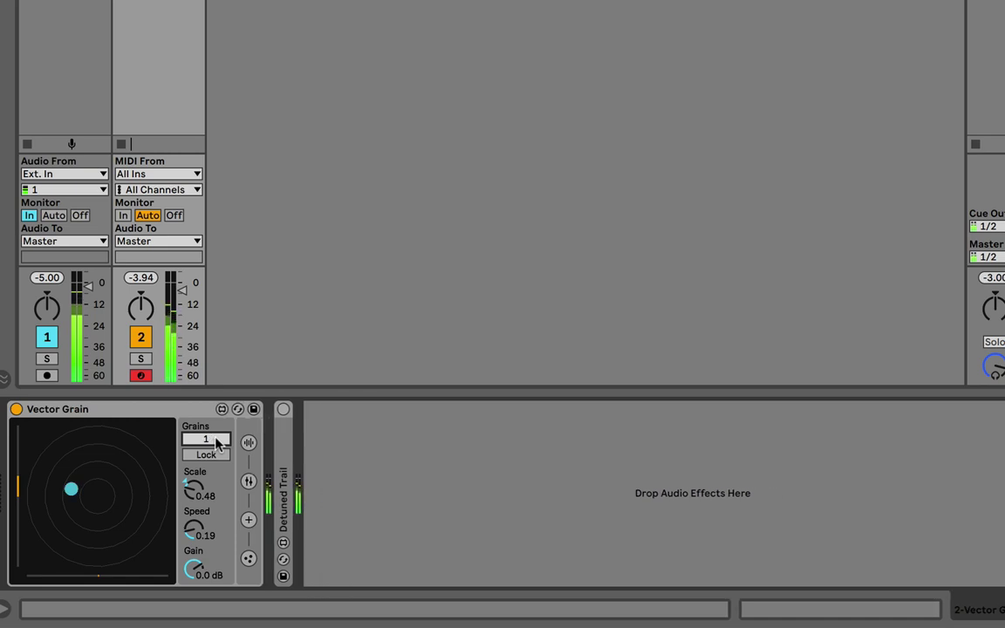
left_click_drag(181, 290, 181, 354)
left_click_drag(206, 439, 206, 423)
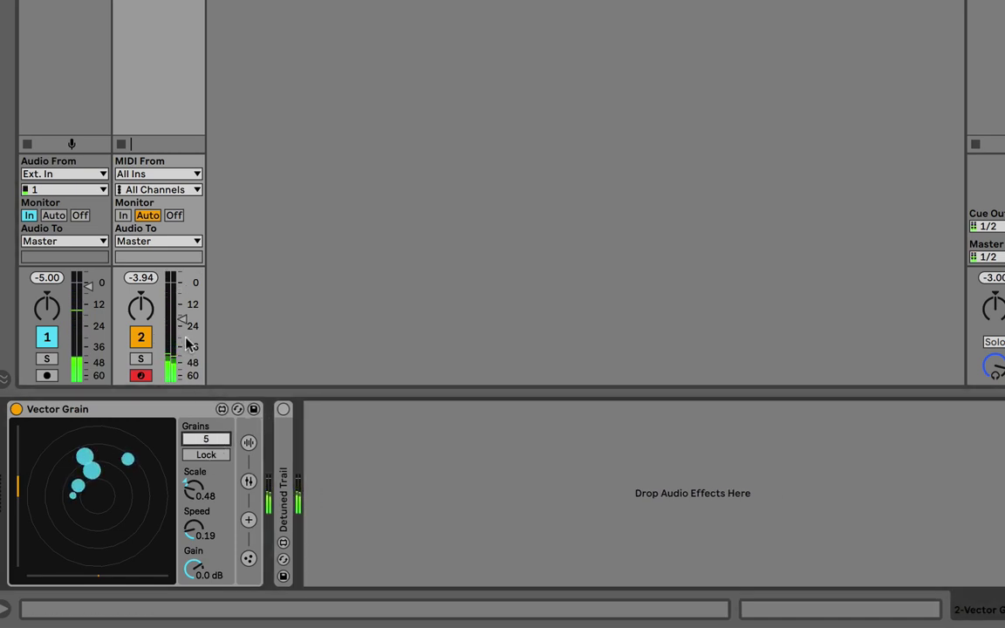
left_click_drag(182, 320, 182, 305)
- Lock Vector Grain's particles to the transport, and unfold and activate the Detuned Trail device
left_click(206, 454)
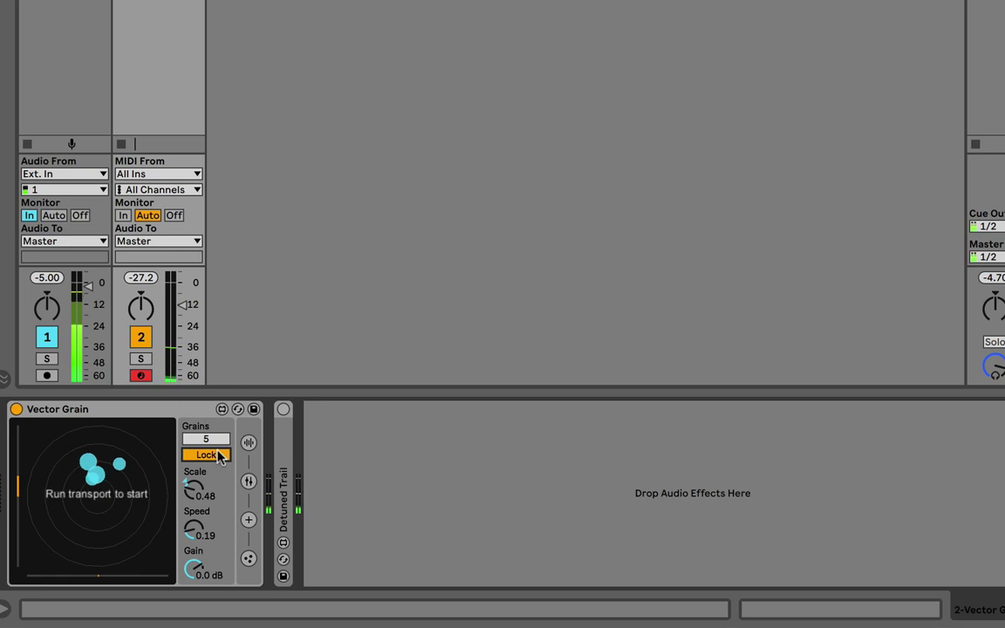
double_click(279, 460)
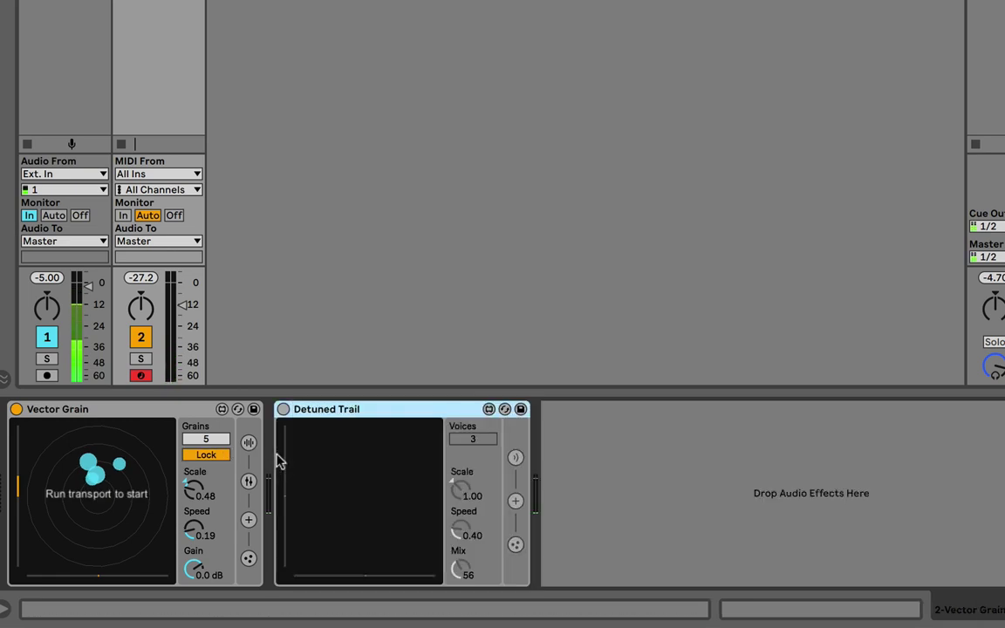
left_click(282, 409)
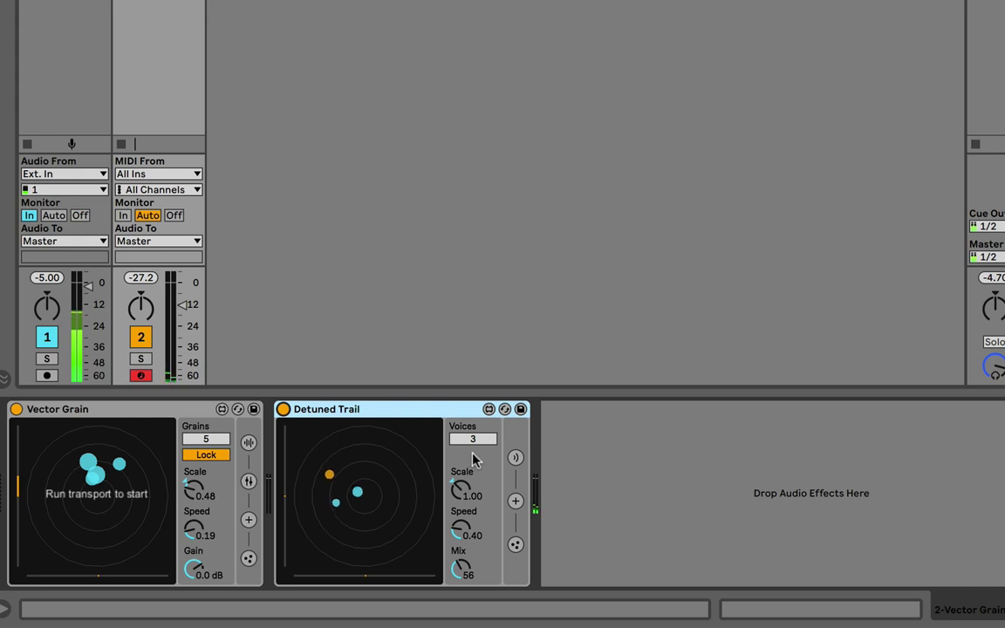
- Inspect Detuned Trail's delay settings and its Attractor and Flowfield settings, and collapse the device view again
left_click(517, 458)
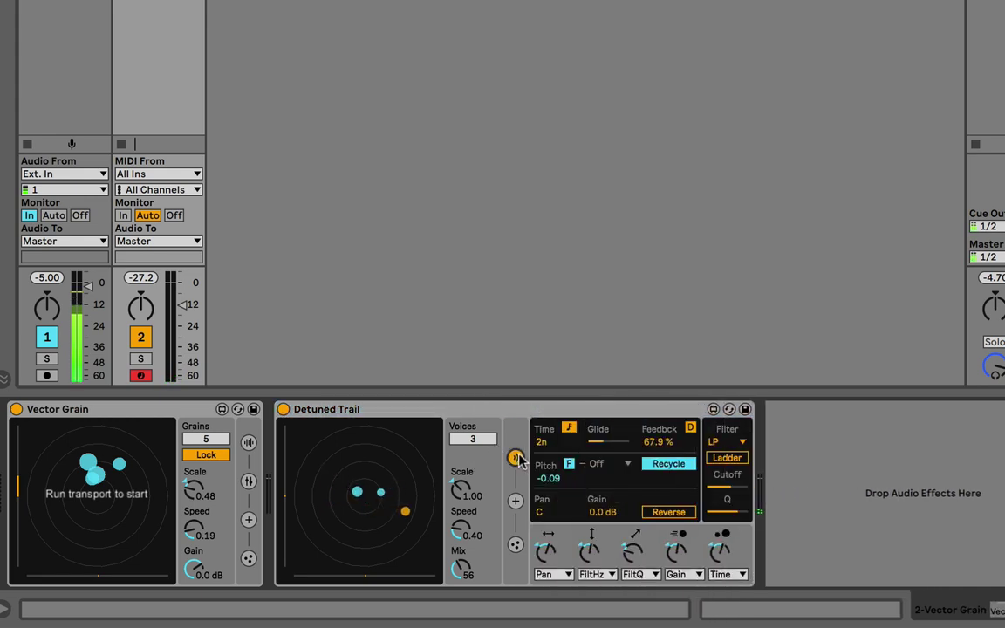
left_click(516, 501)
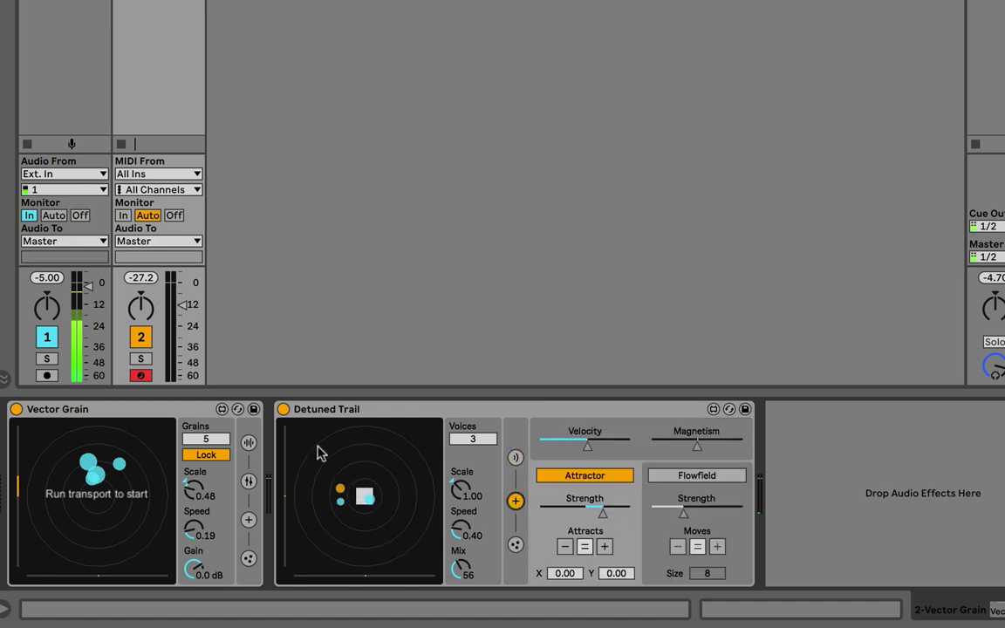
left_click(516, 458)
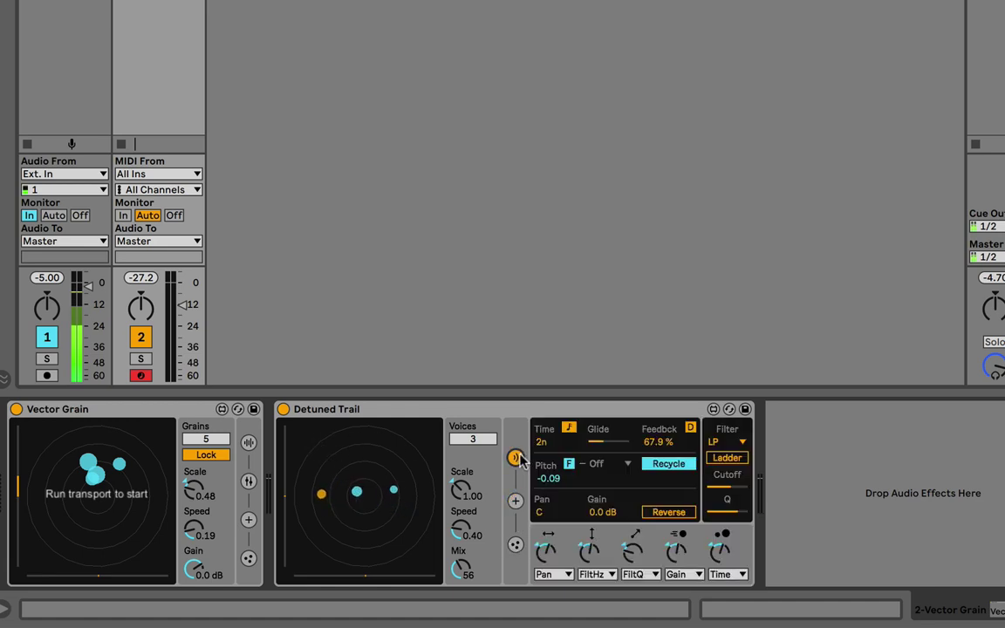
left_click(517, 458)
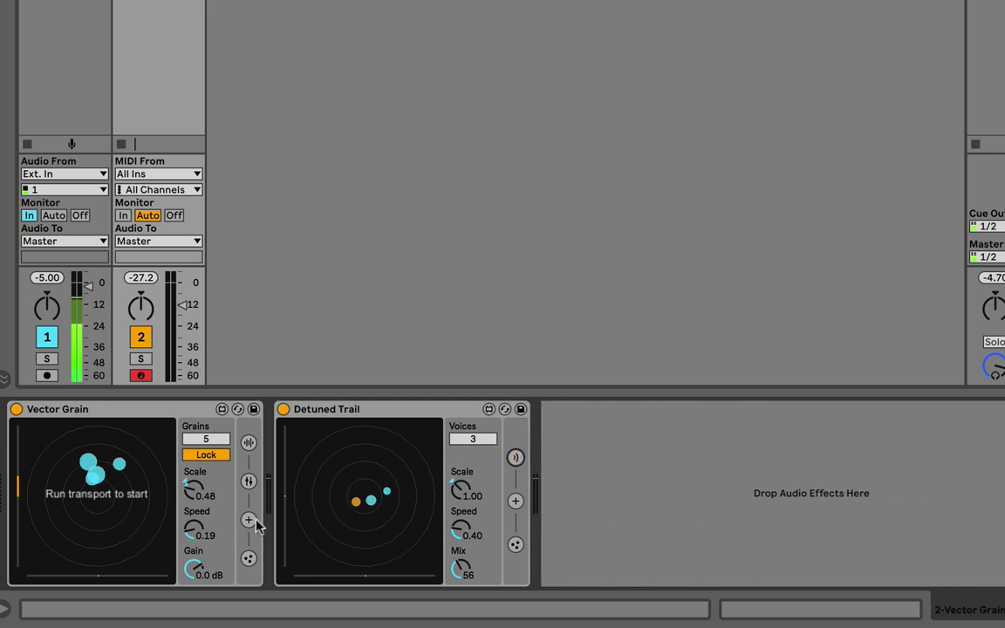
- Review Vector Grain's force, particle and sample settings for comparison with Detuned Trail, and collapse them again
left_click(249, 520)
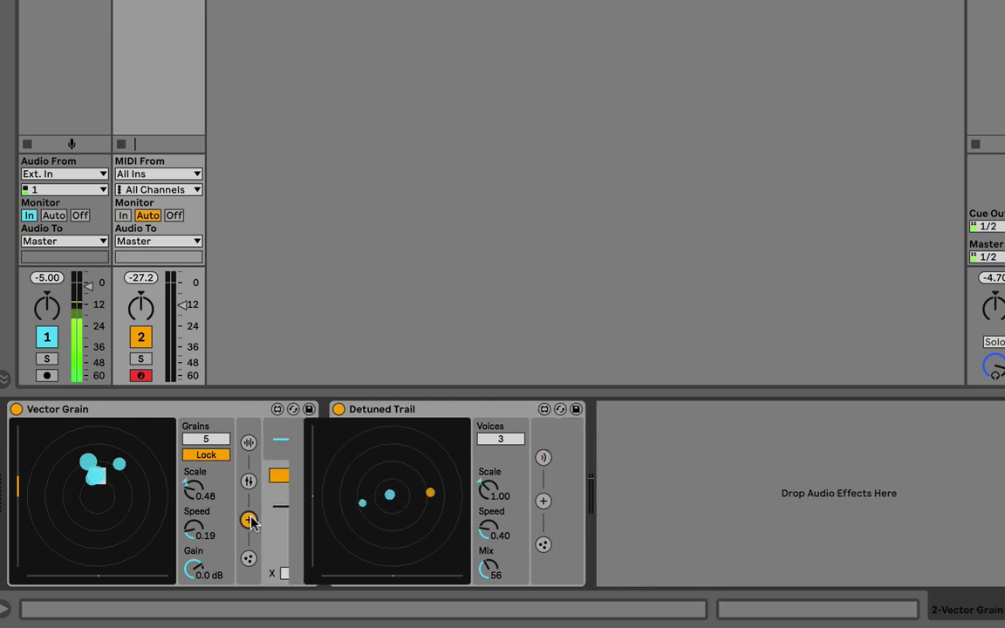
left_click(248, 558)
left_click(248, 557)
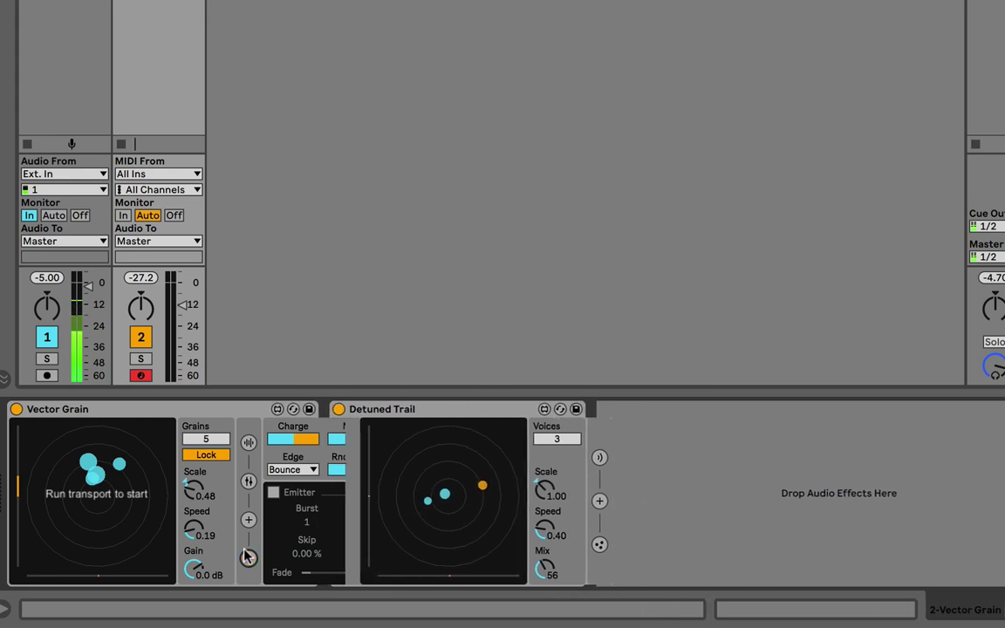
left_click(249, 442)
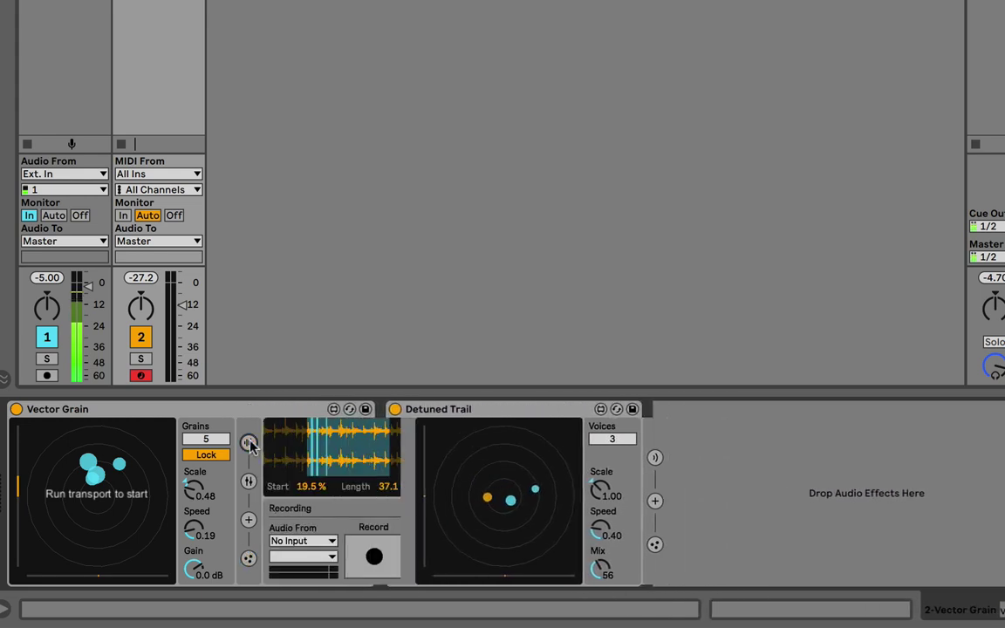
left_click(248, 442)
- Briefly open and collapse Detuned Trail's force, particle and delay settings in turn, keeping both devices in view
left_click(516, 501)
left_click(515, 500)
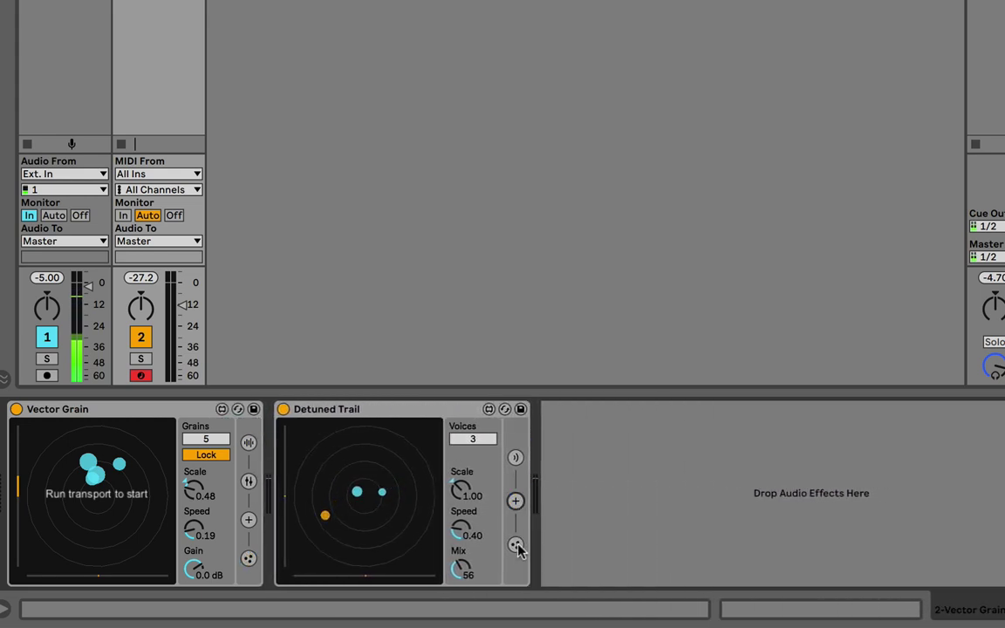
left_click(516, 545)
left_click(515, 545)
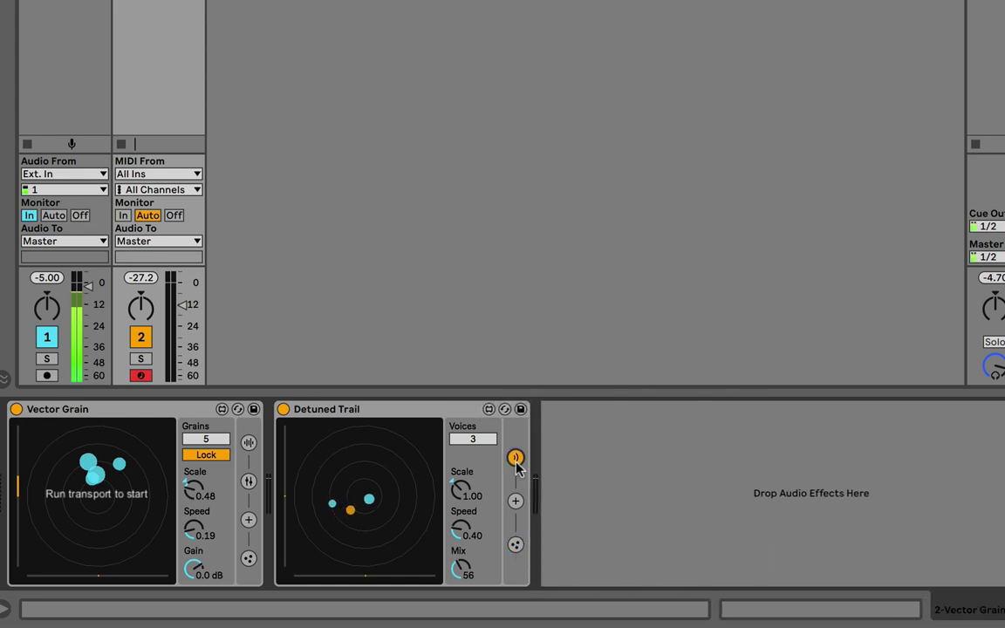
left_click(516, 457)
left_click(515, 457)
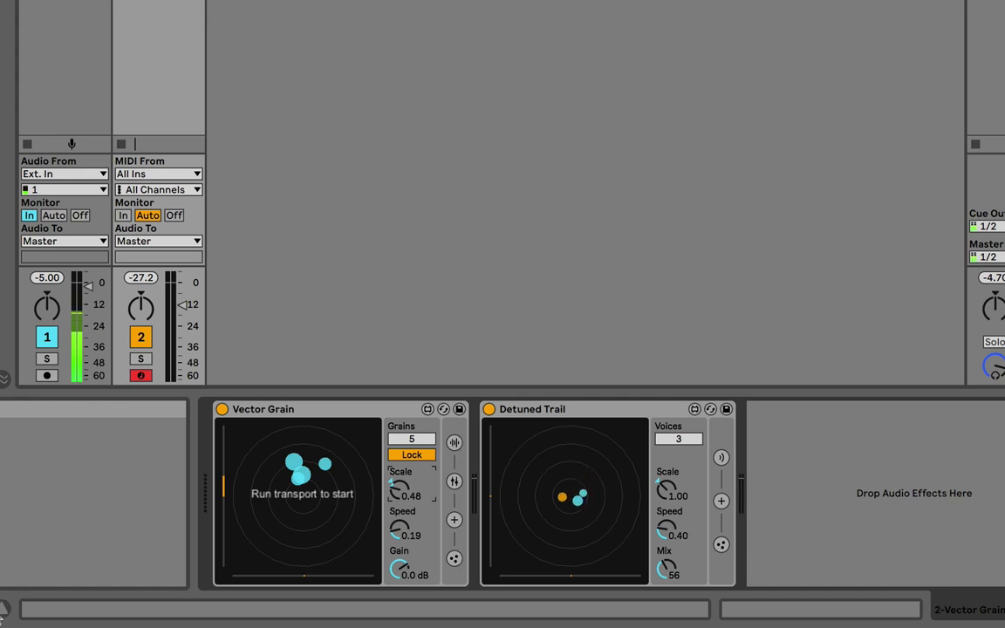
scroll(471, 493, "right", 4)
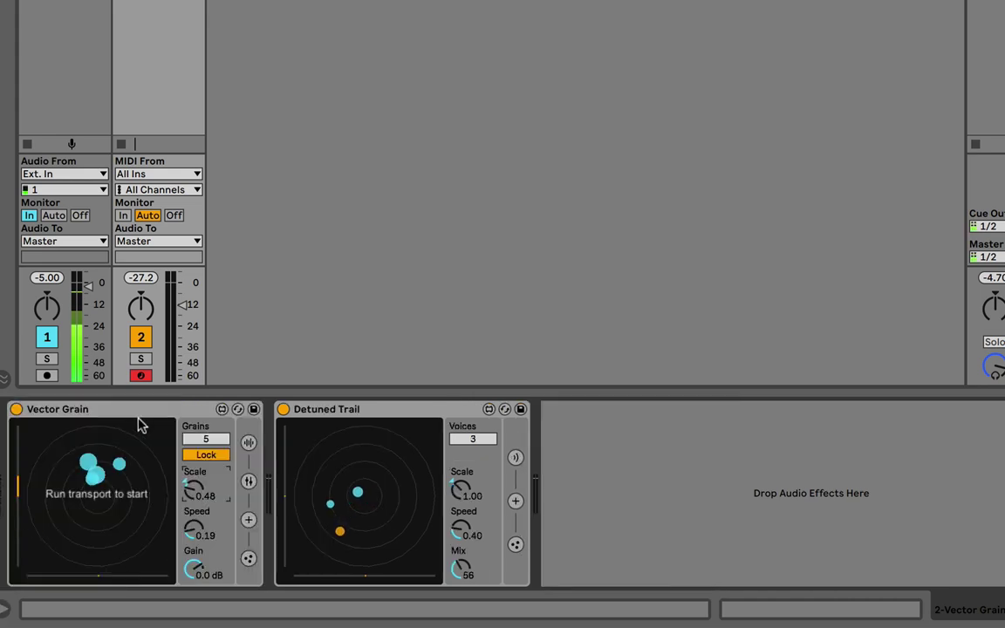